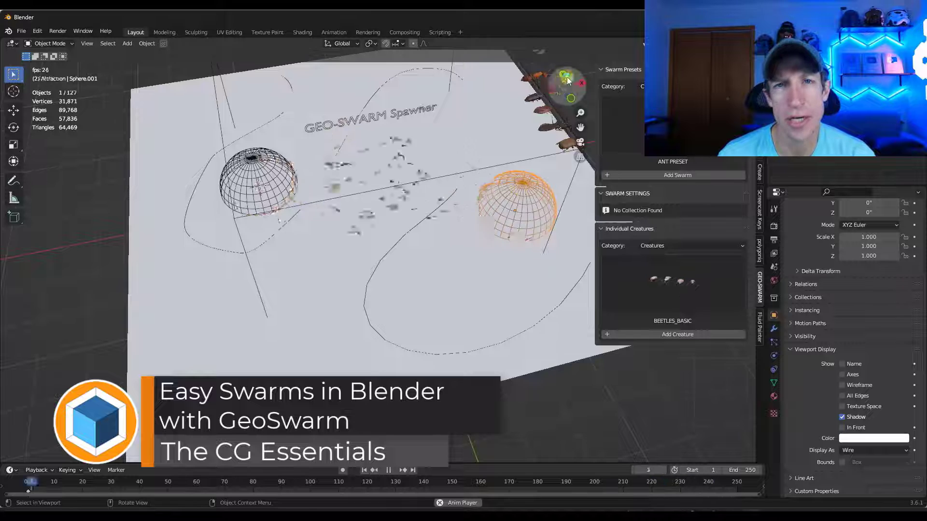
left_click(567, 77)
key("g")
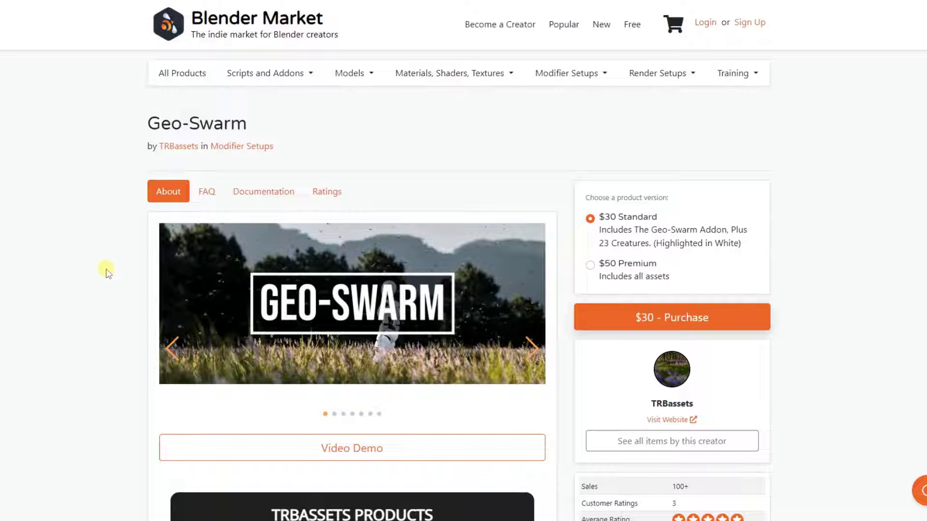
Step: Look through the preview images and product version options on the Geo-Swarm page of Blender Market
scroll(107, 271, "down", 1)
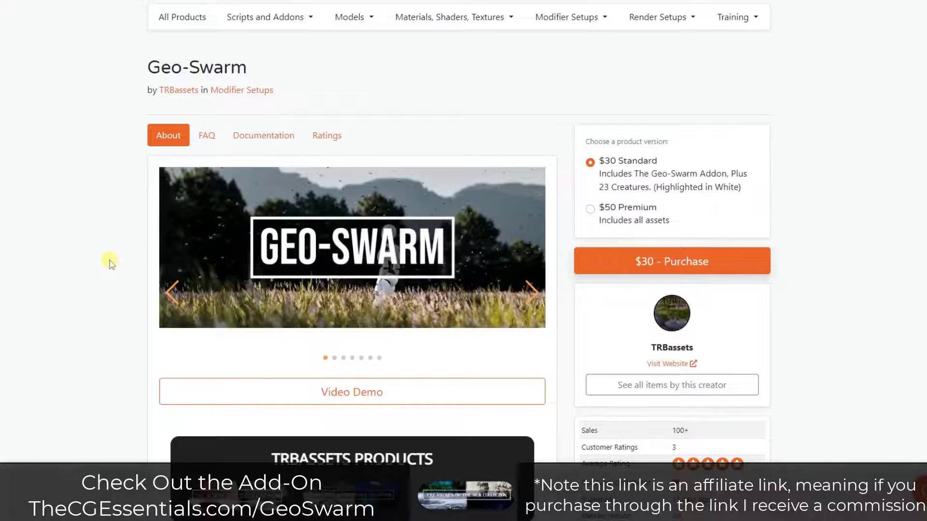
scroll(110, 263, "up", 1)
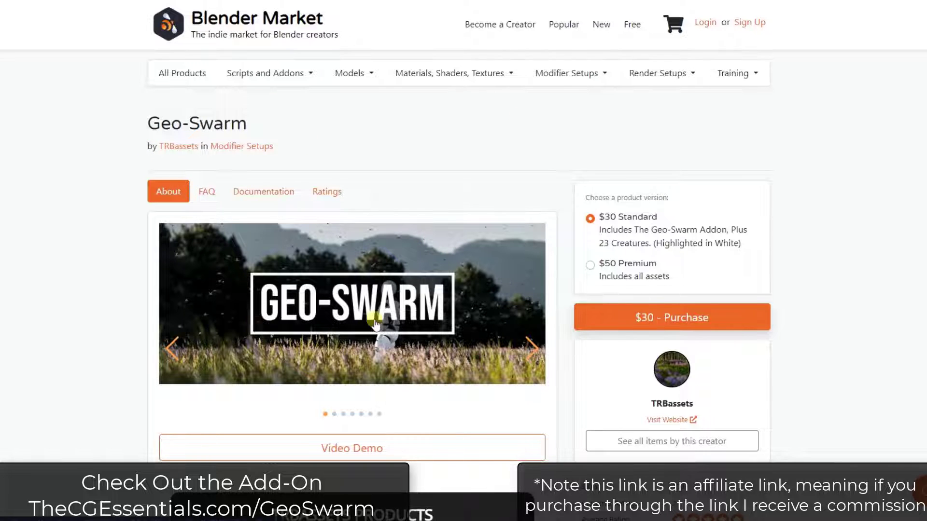
scroll(371, 318, "down", 1)
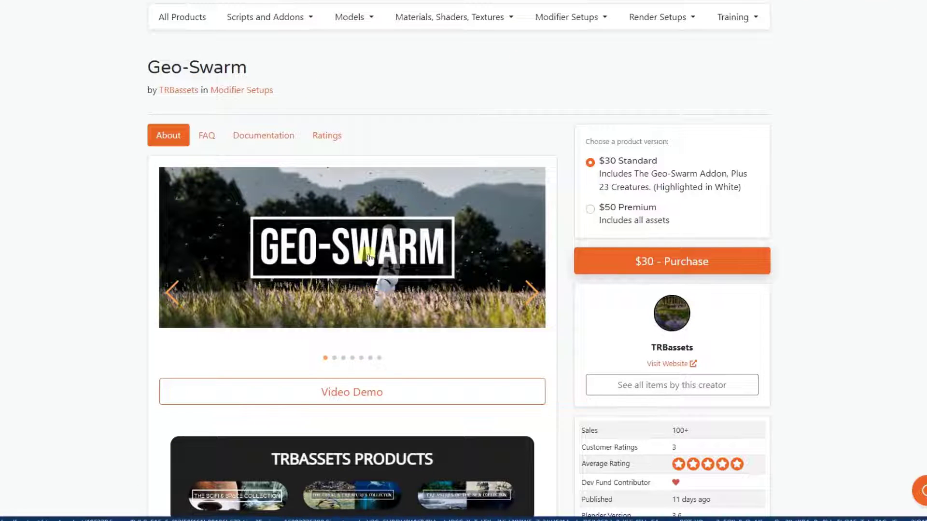
scroll(435, 232, "down", 2)
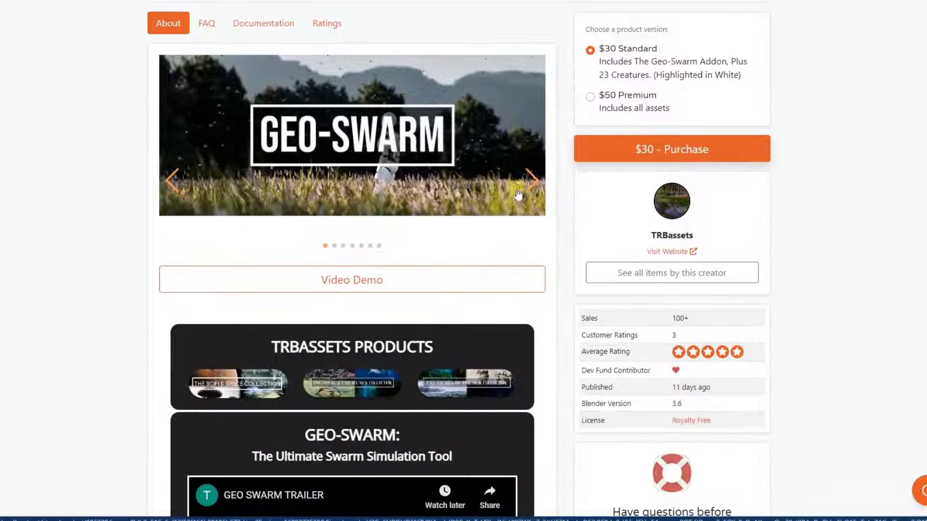
left_click(531, 186)
left_click(531, 185)
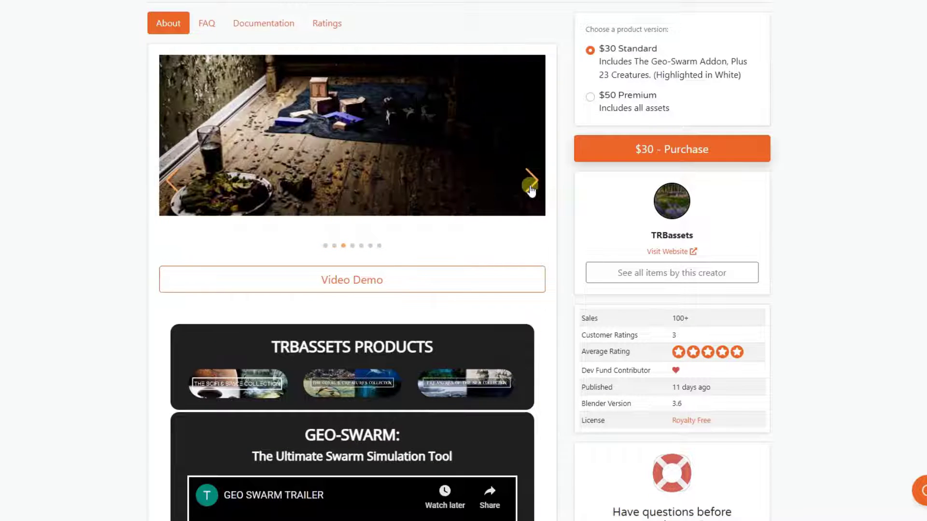
left_click(531, 186)
left_click(531, 185)
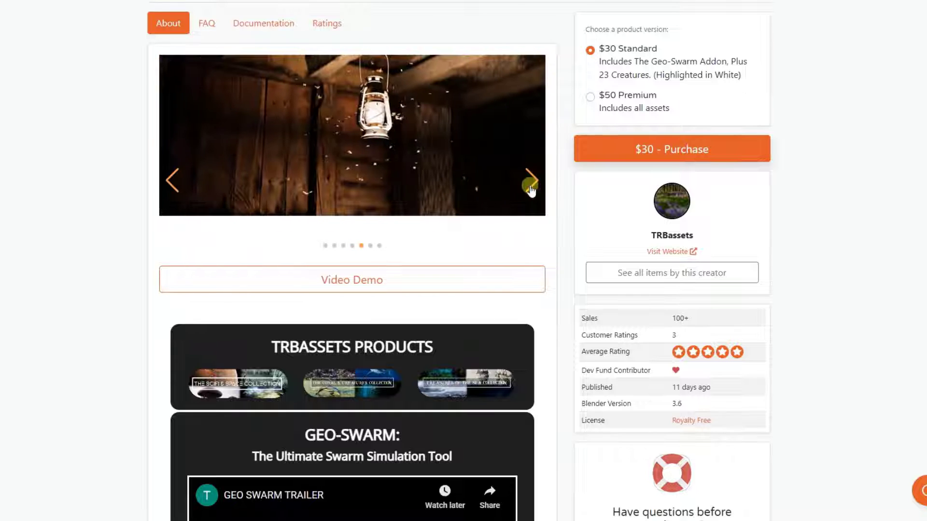
scroll(531, 189, "up", 1)
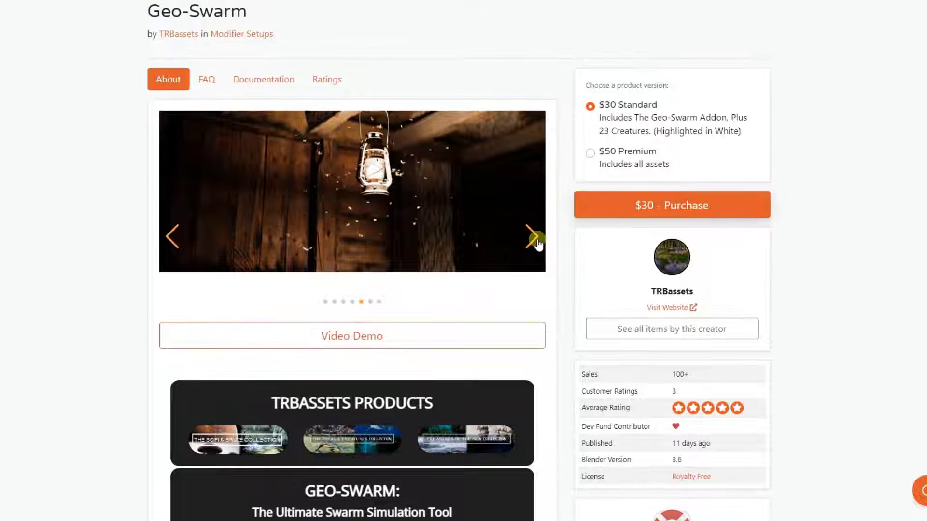
left_click(537, 240)
left_click(536, 239)
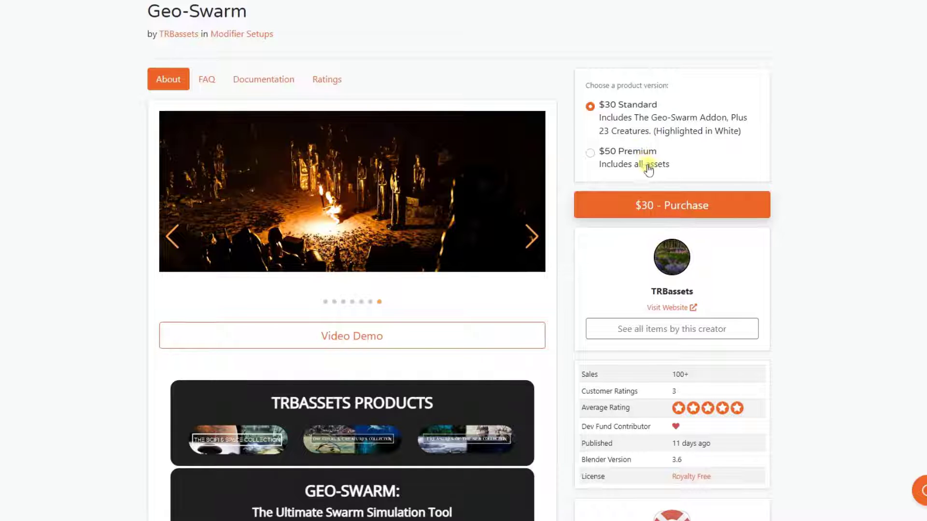
Step: Read the Swarm Features section of the Geo-Swarm page, from attraction and avoidance to spawning flexibility
scroll(58, 227, "down", 20)
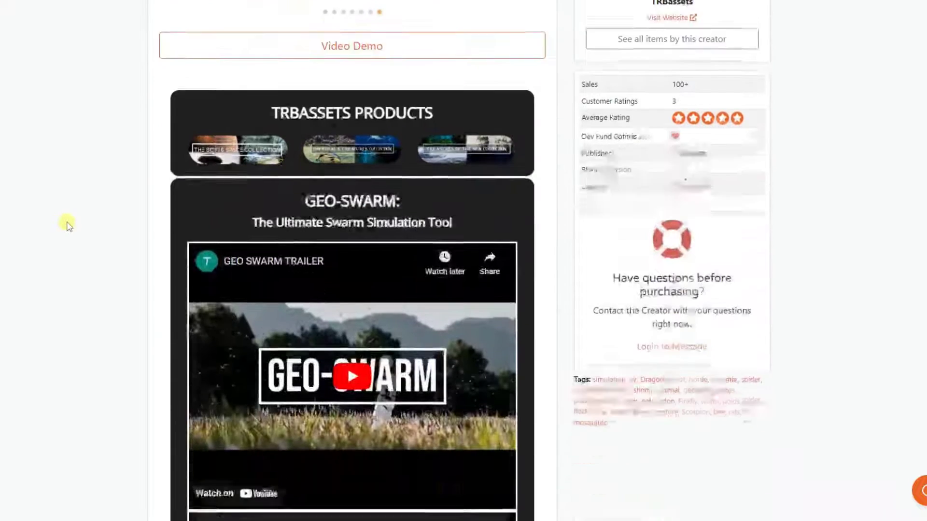
scroll(149, 159, "down", 6)
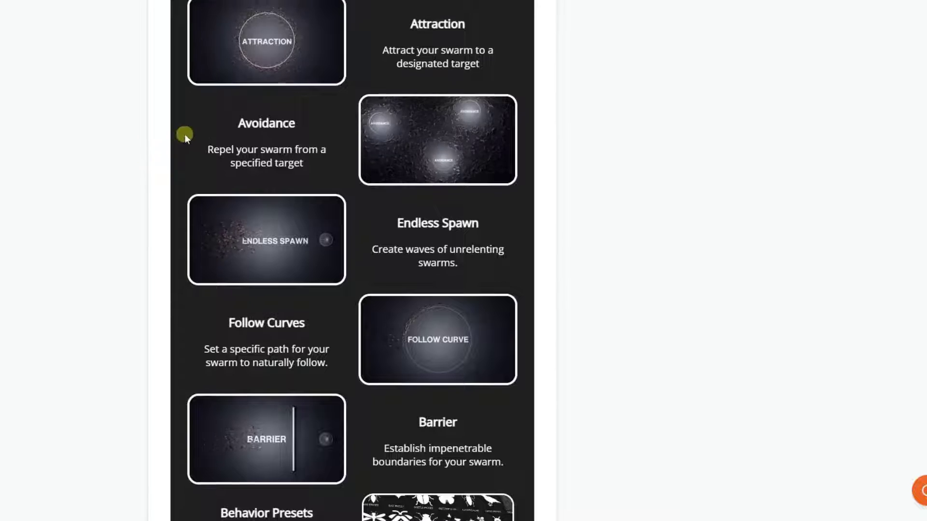
scroll(184, 134, "up", 2)
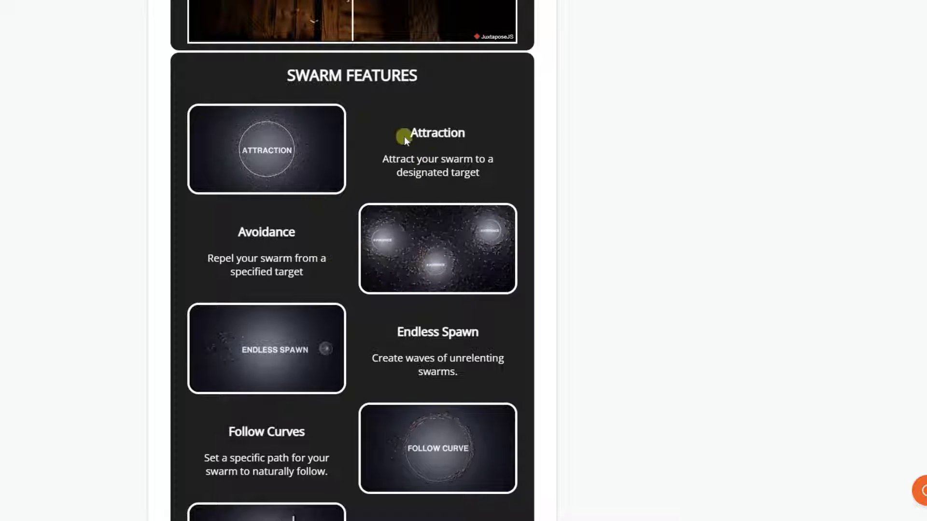
scroll(227, 213, "down", 3)
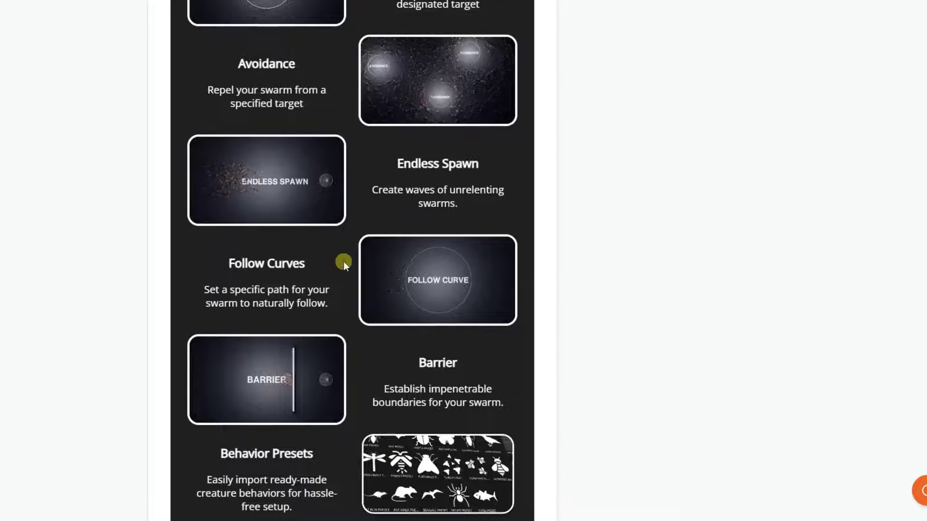
scroll(343, 261, "down", 5)
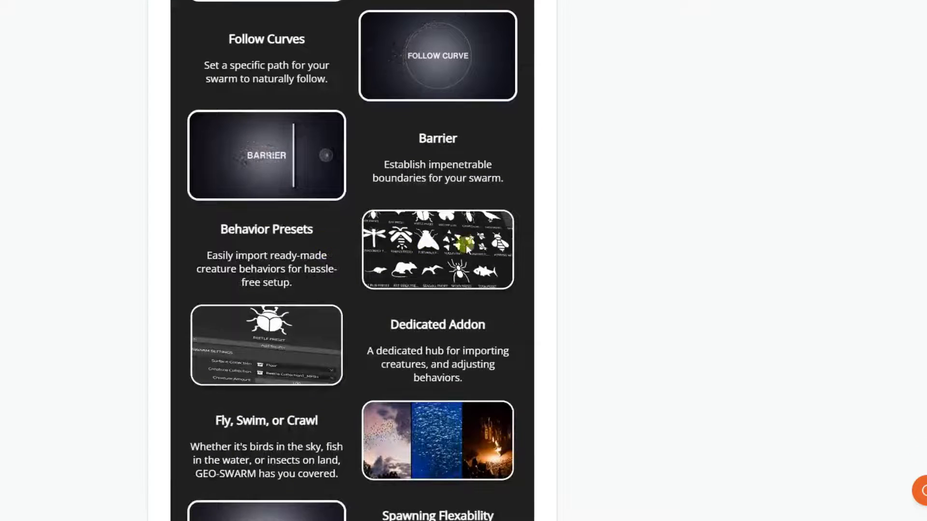
scroll(353, 252, "down", 2)
scroll(348, 253, "down", 4)
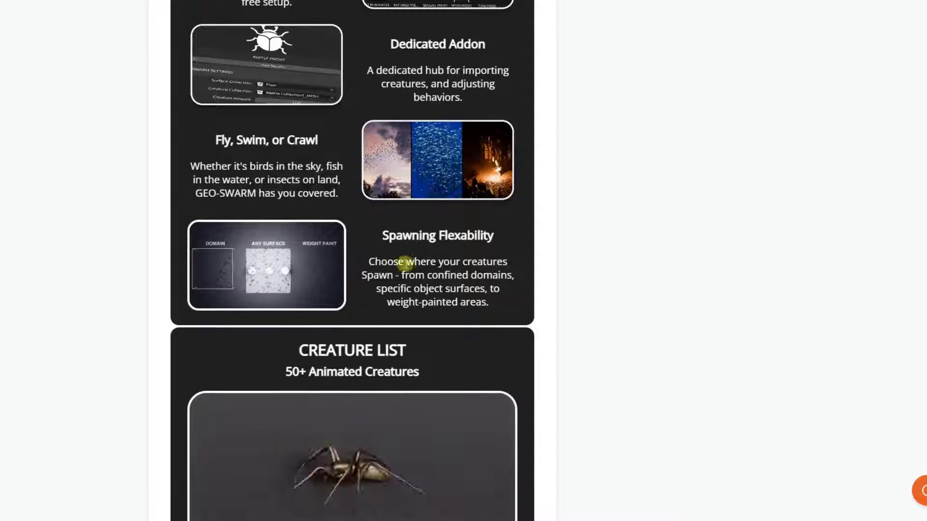
Step: Examine the Creature List and the Summary of the Geo-Swarm page, comparing the white-highlighted creatures with the others
scroll(414, 264, "down", 4)
scroll(416, 262, "down", 2)
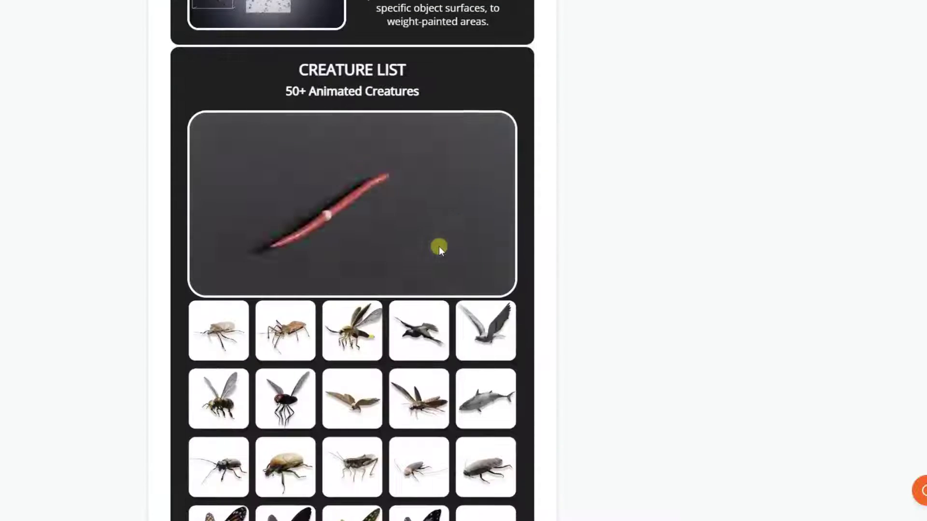
scroll(275, 232, "down", 3)
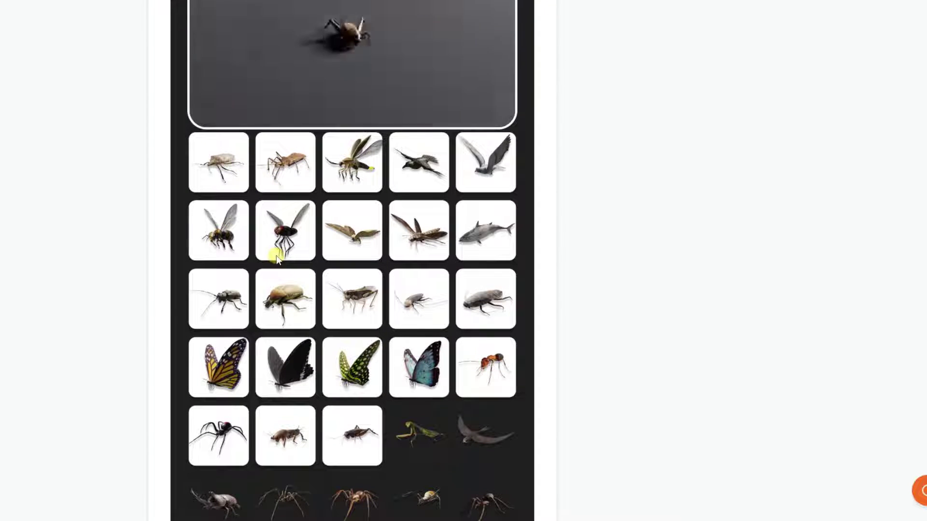
scroll(224, 237, "down", 1)
scroll(223, 238, "down", 7)
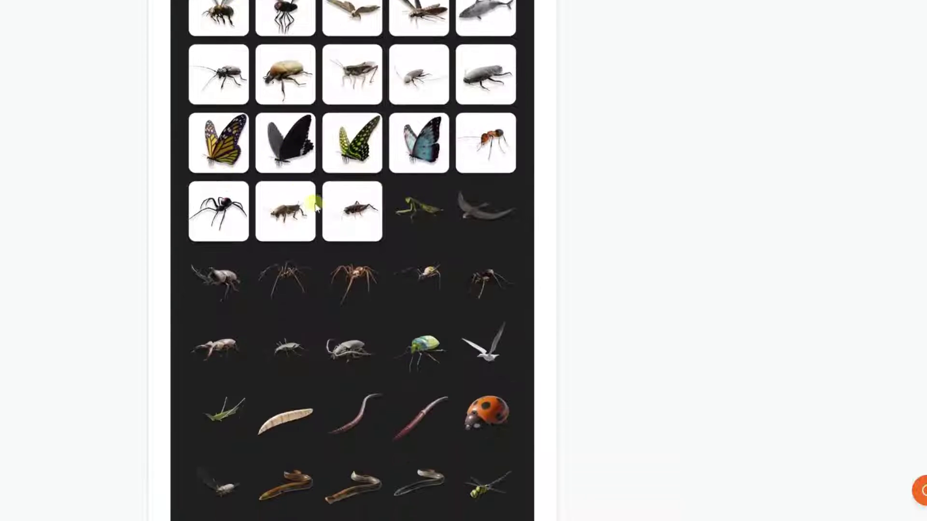
scroll(365, 206, "down", 3)
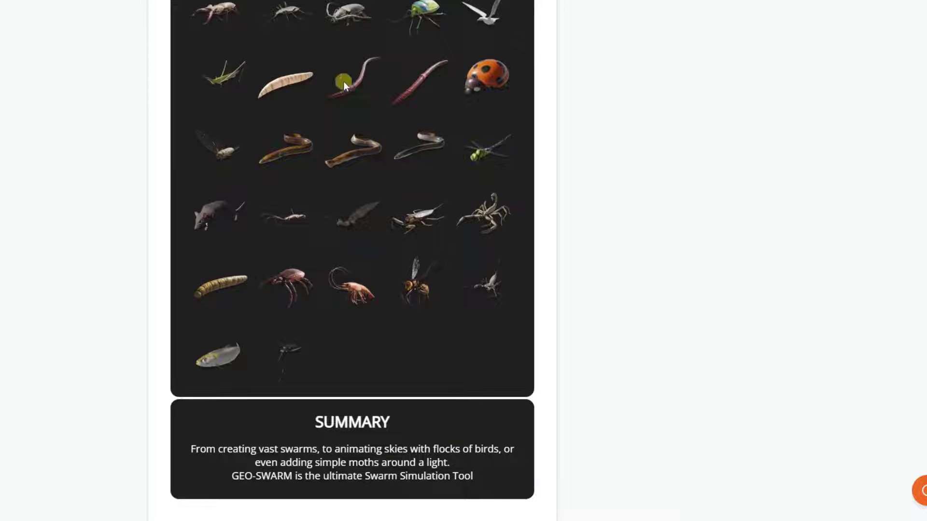
scroll(379, 190, "up", 5)
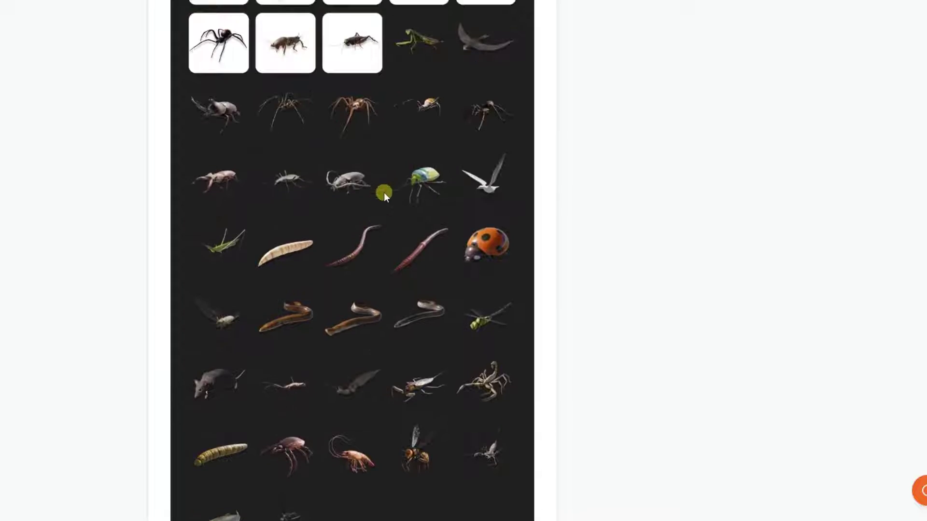
scroll(401, 195, "up", 5)
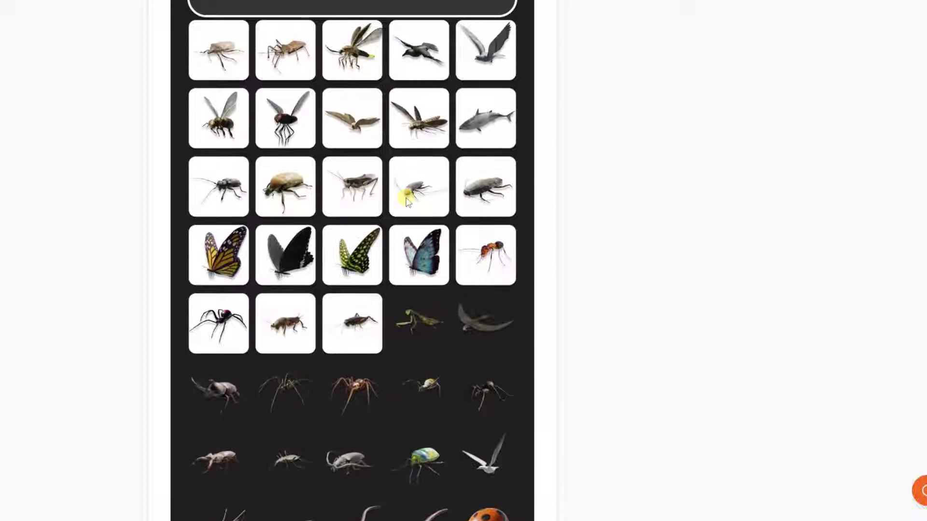
scroll(407, 202, "up", 1)
scroll(408, 199, "down", 10)
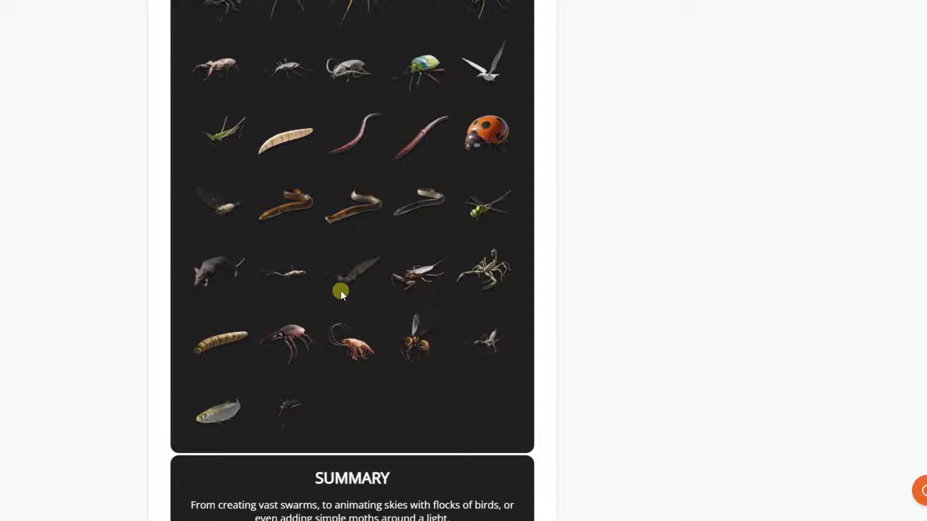
scroll(342, 290, "down", 3)
scroll(363, 226, "down", 4)
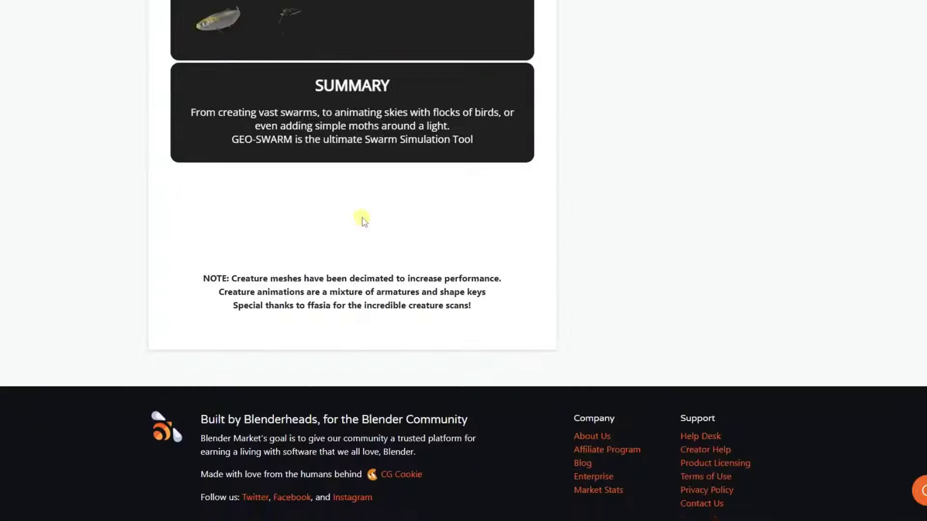
scroll(205, 197, "up", 5)
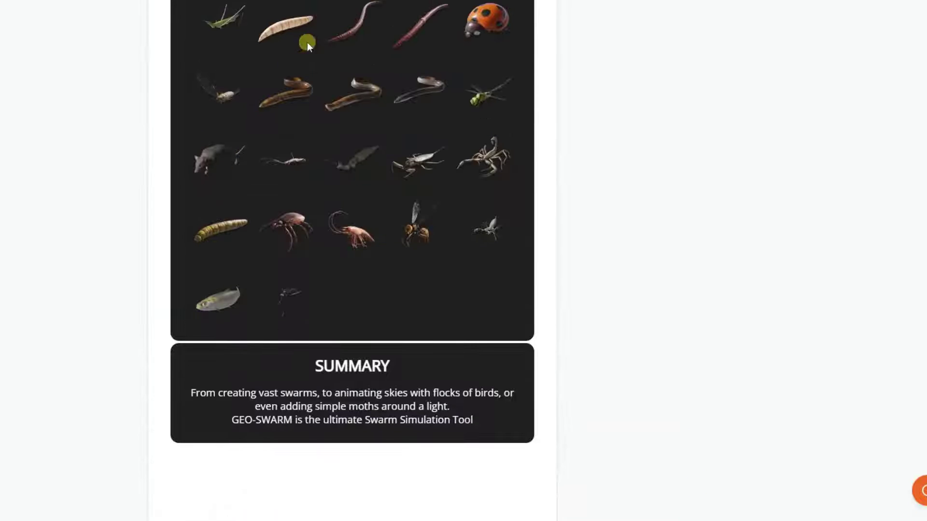
Step: Switch to Blender and check the GEO-SWARM add-on's file location and assets folder in the preferences
left_click_drag(464, 2, 926, 127)
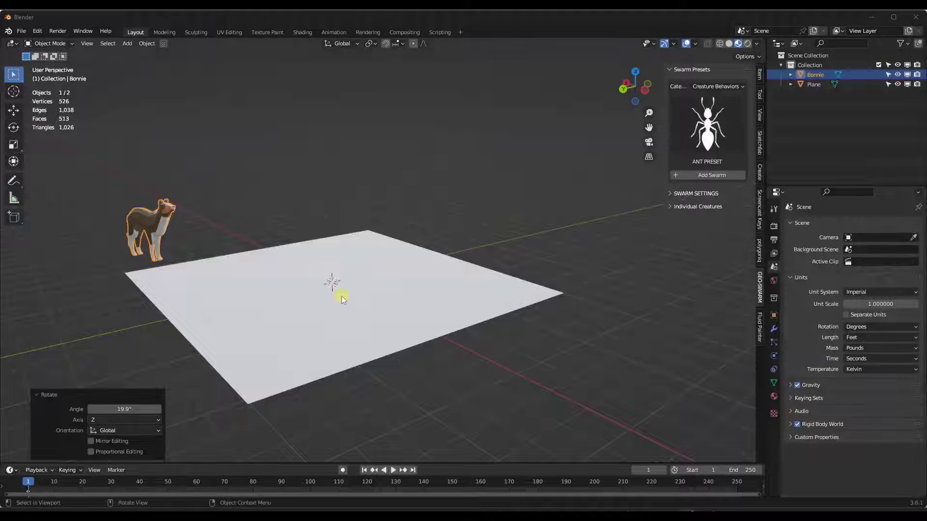
middle_click_drag(310, 274, 331, 283)
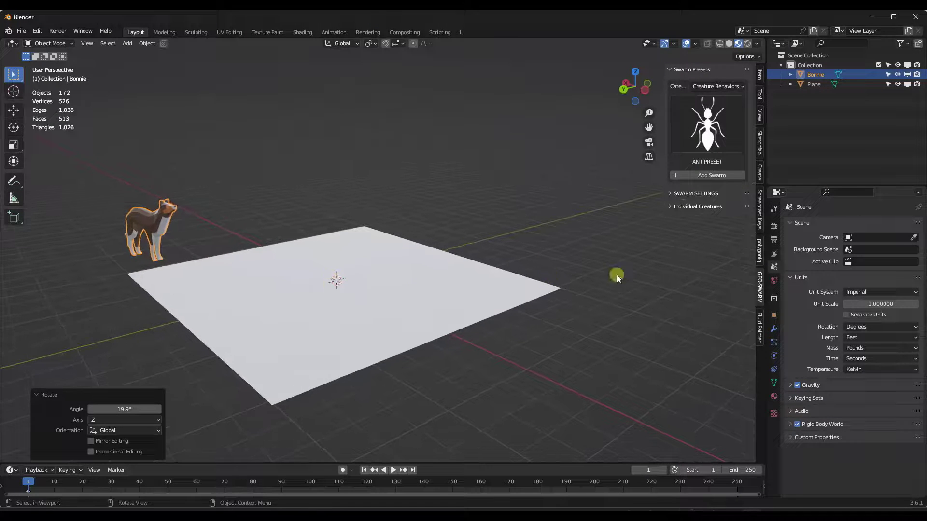
left_click(38, 32)
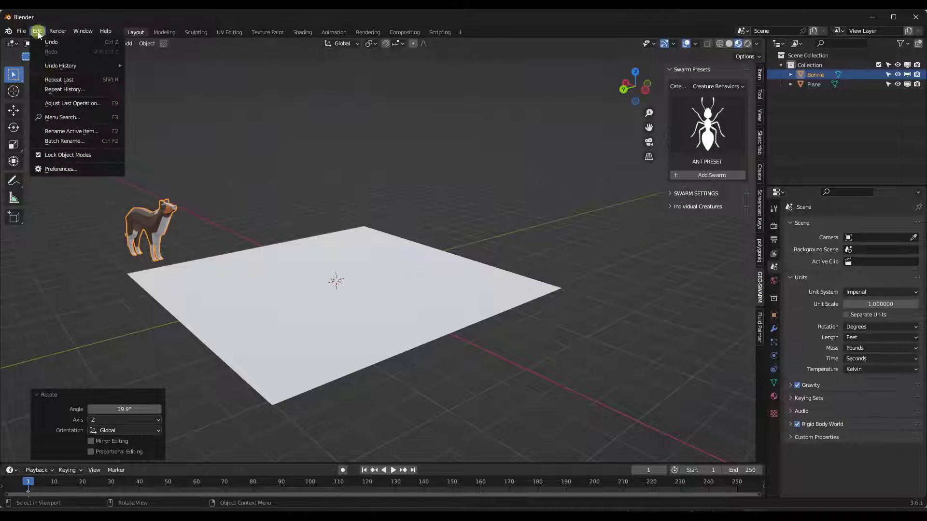
left_click(62, 169)
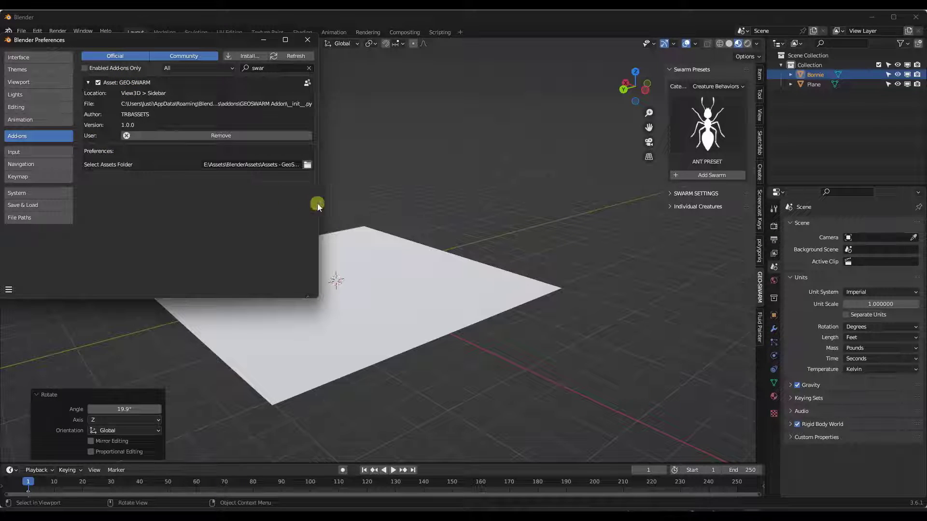
left_click_drag(320, 203, 444, 204)
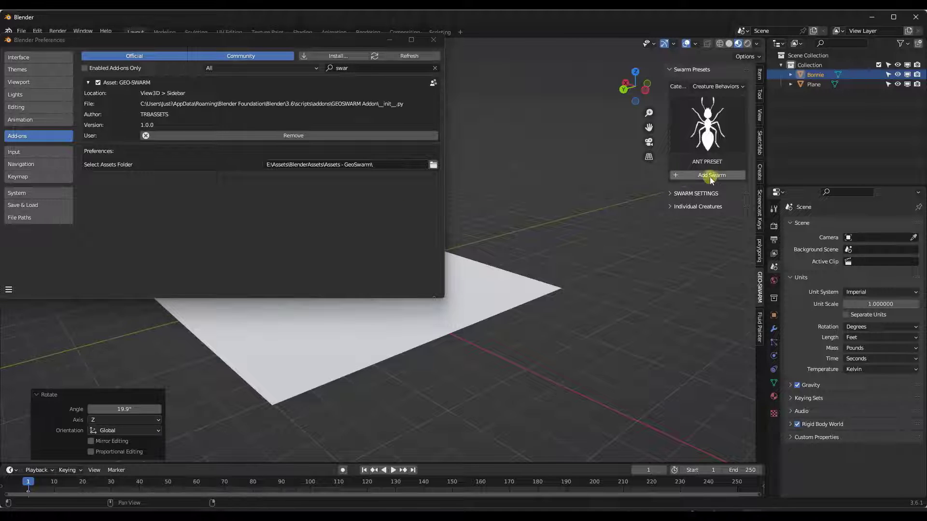
left_click(433, 42)
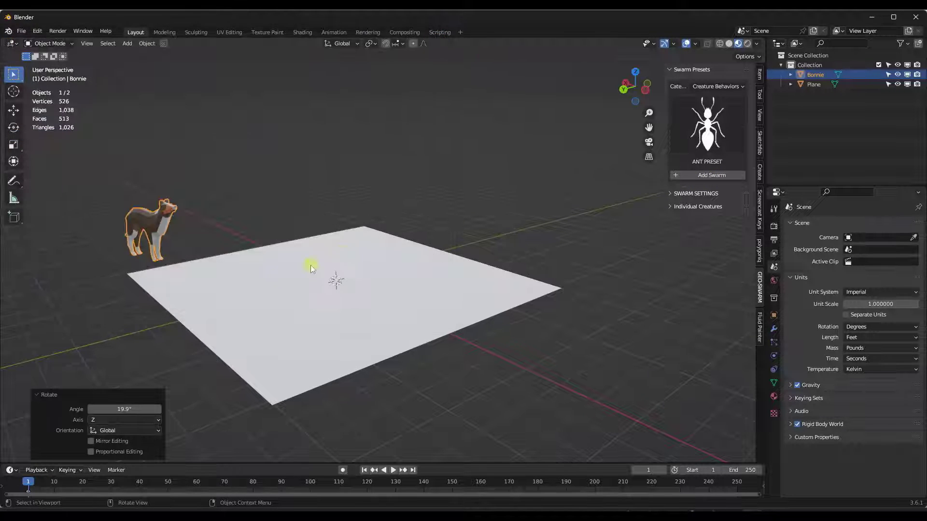
Step: Add an individual Ant creature to the scene from the Geo-Swarm creatures and inspect it up close
scroll(299, 280, "up", 4)
left_click(702, 210)
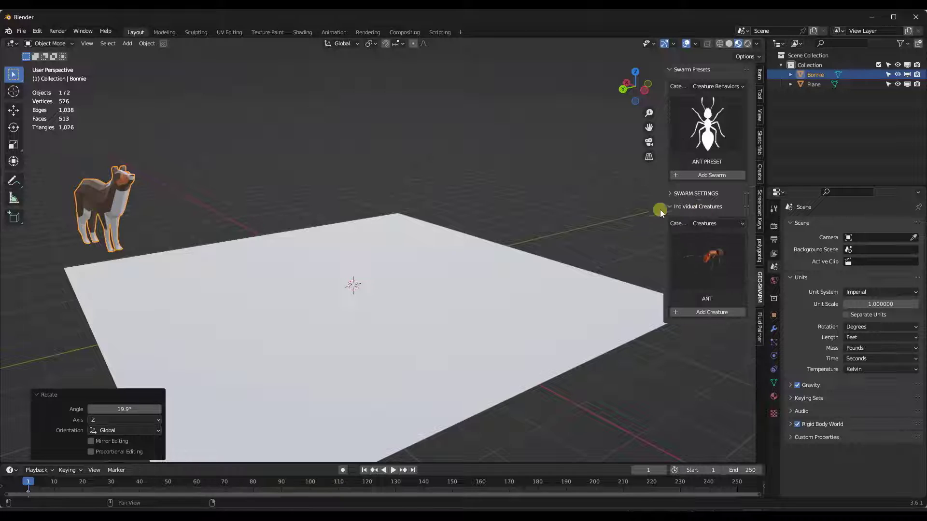
left_click(702, 312)
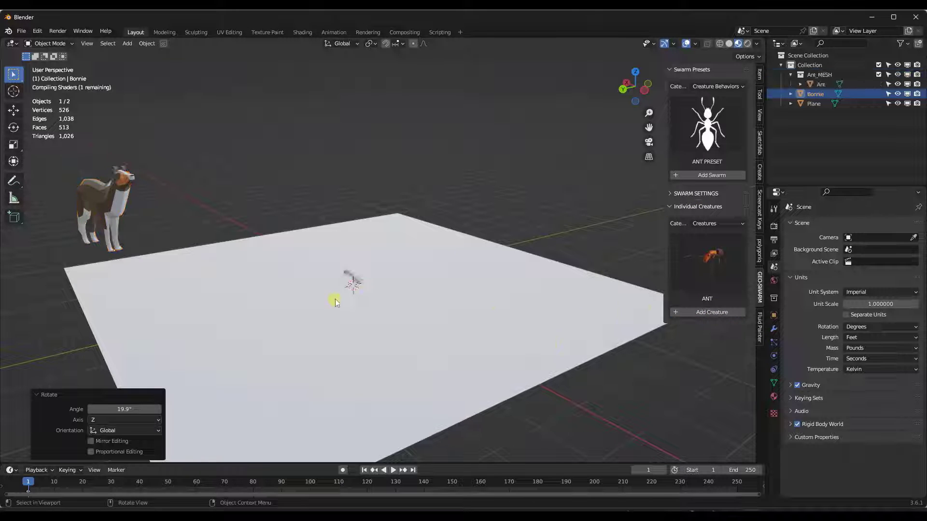
scroll(338, 290, "up", 5)
middle_click_drag(426, 284, 448, 271)
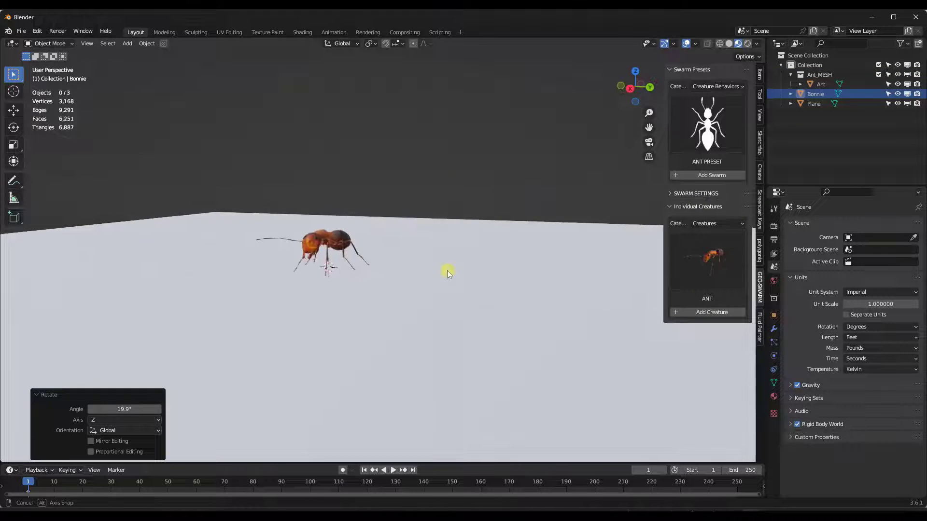
scroll(315, 238, "up", 5)
scroll(316, 237, "down", 3)
Step: Add the Crickets creature to the scene from the individual Creatures category of the Geo-Swarm library
left_click(717, 224)
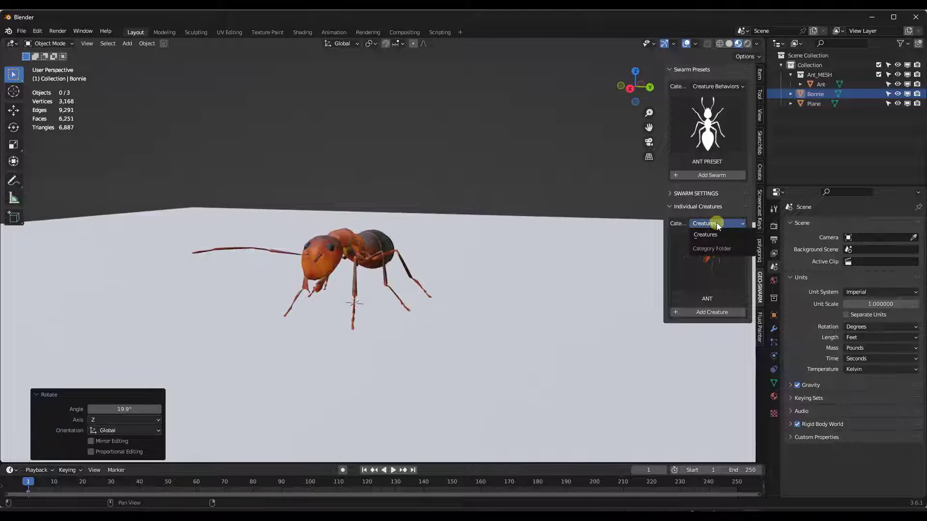
left_click(717, 234)
left_click(718, 253)
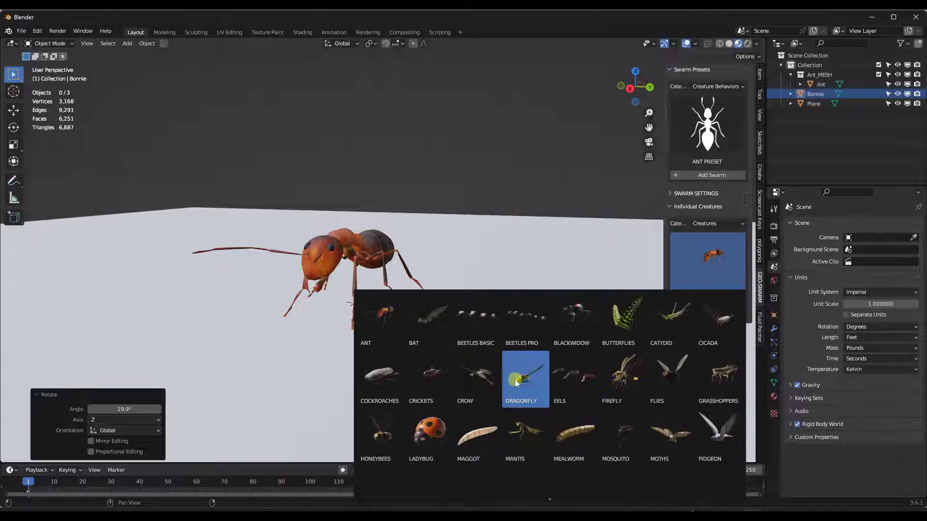
left_click(429, 381)
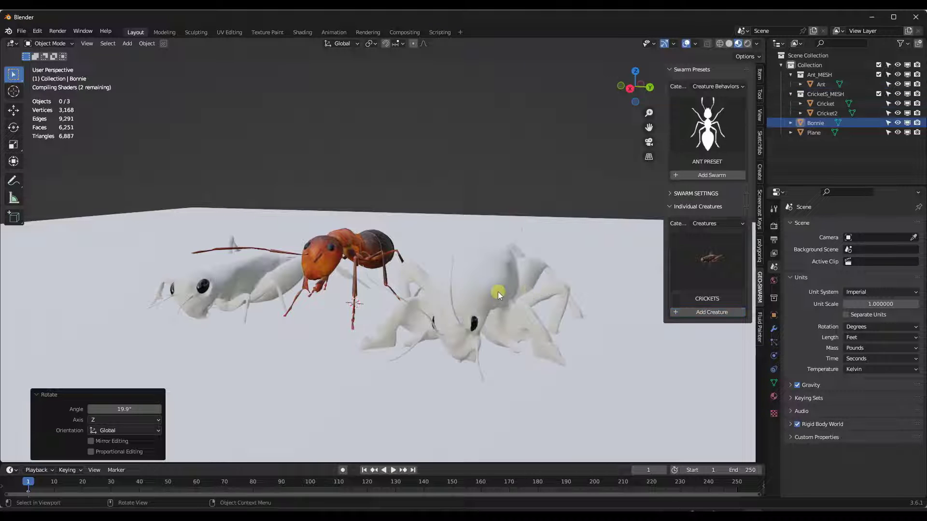
Step: Select the second cricket and play the animation to inspect both crickets' movement from several angles
middle_click_drag(497, 292, 460, 289)
left_click(486, 290)
middle_click_drag(570, 292, 448, 302)
key("space")
scroll(540, 280, "up", 3)
middle_click_drag(540, 280, 430, 328)
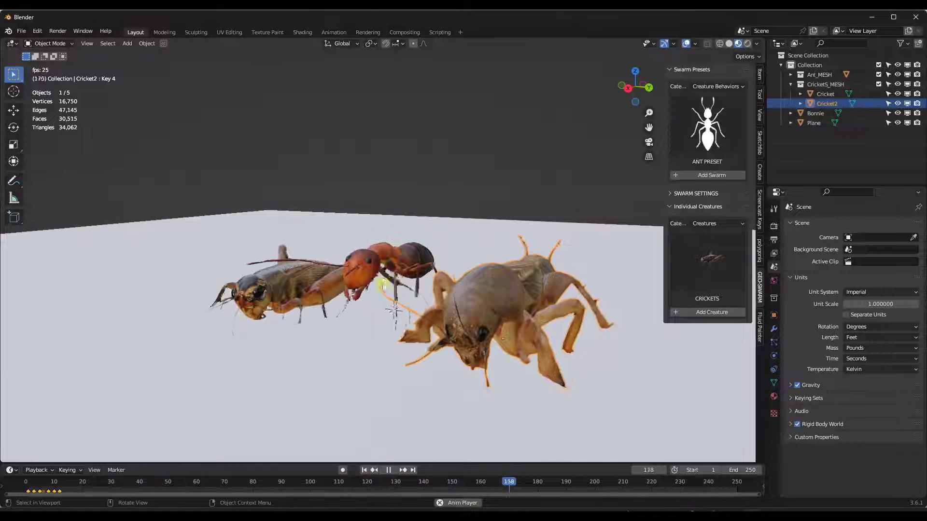
scroll(485, 317, "down", 4)
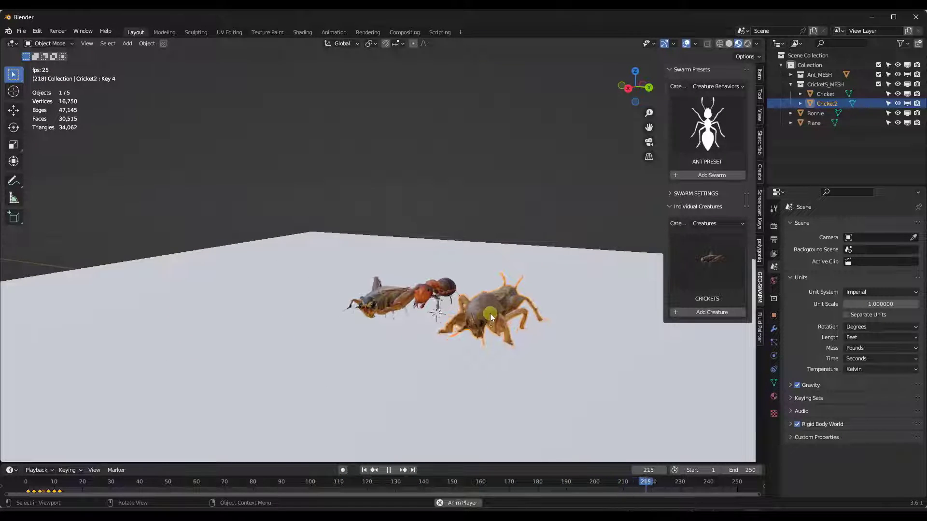
Step: Try to move the second cricket along the X axis during playback, and stop the animation at the first frame
key("g")
key("x")
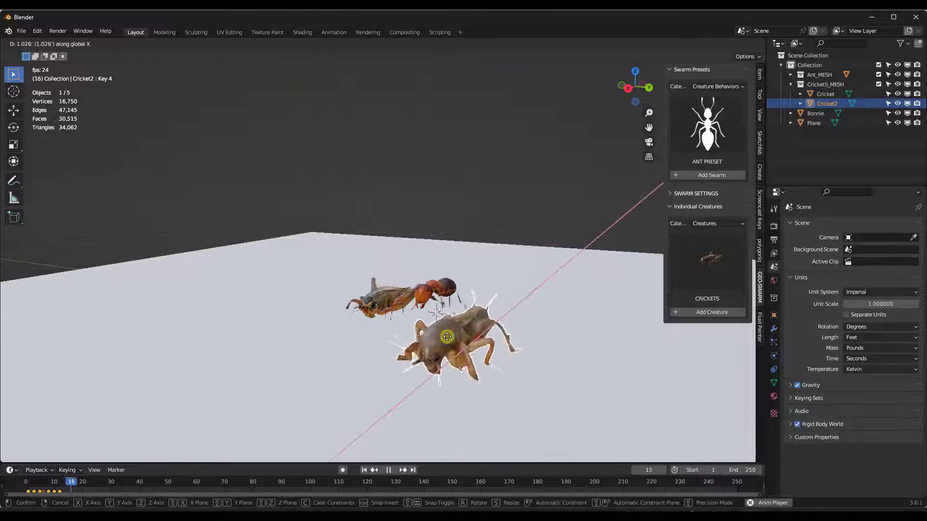
left_click(472, 338)
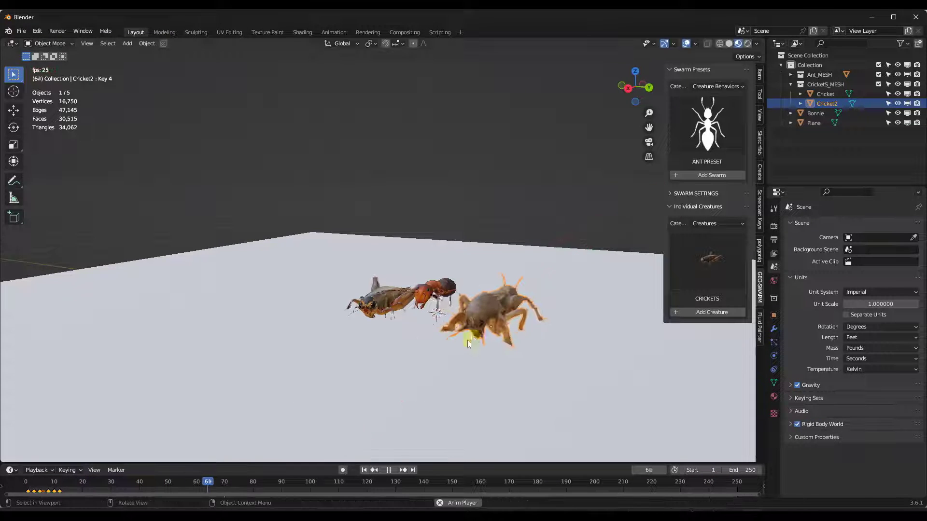
key("space")
left_click(363, 471)
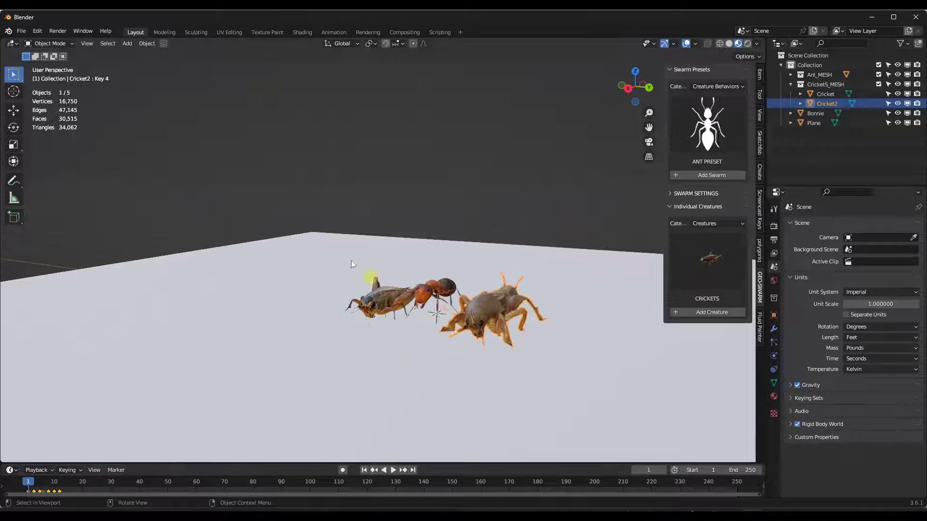
Step: Delete the ant and both crickets from the scene
left_click_drag(338, 239, 526, 381)
left_click(483, 308)
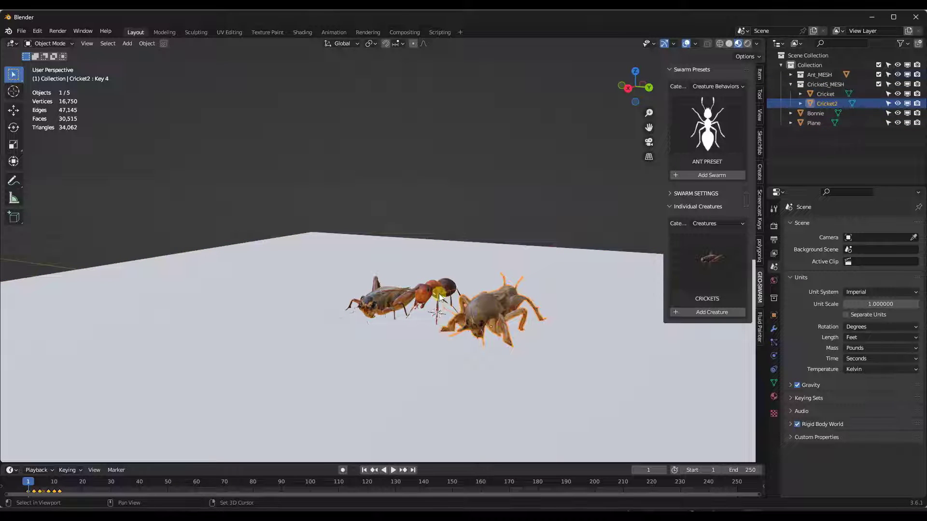
left_click(439, 298, "shift")
left_click(372, 299, "shift")
key("Delete")
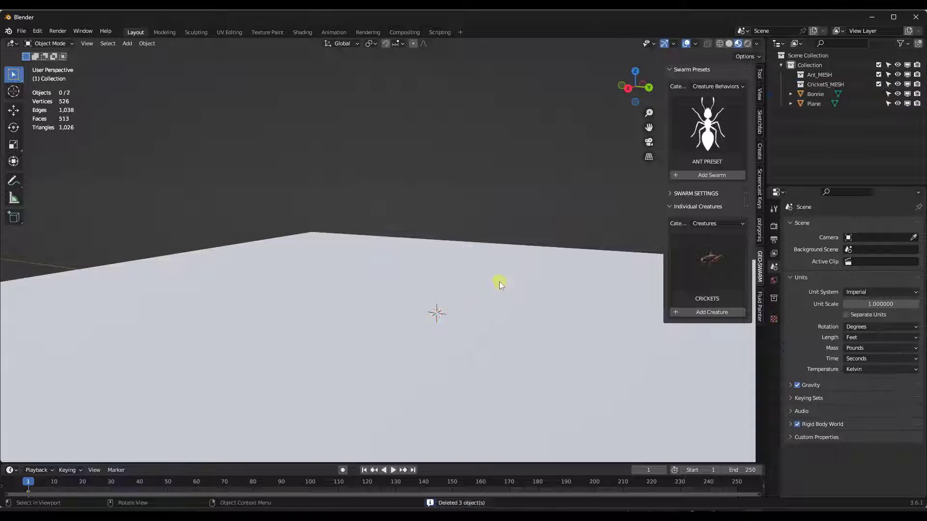
Step: Add an ant swarm to the scene using the Ant Preset from the Creature Behaviors category
scroll(497, 284, "down", 5)
middle_click_drag(474, 292, 347, 316)
left_click(707, 127)
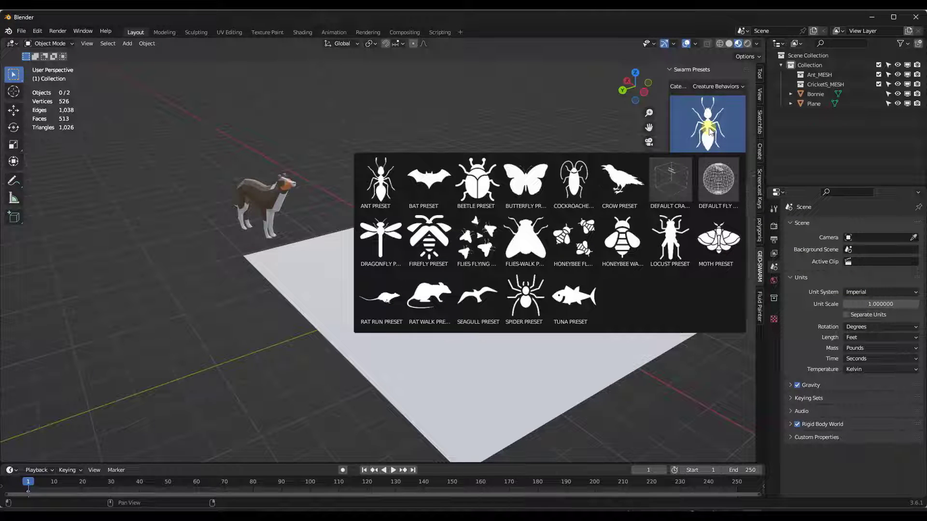
left_click(382, 187)
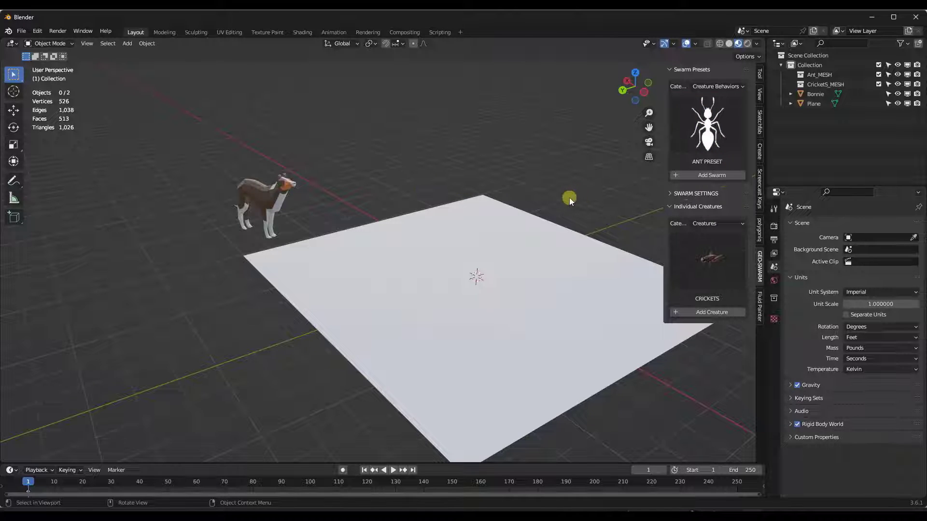
middle_click_drag(569, 198, 556, 192)
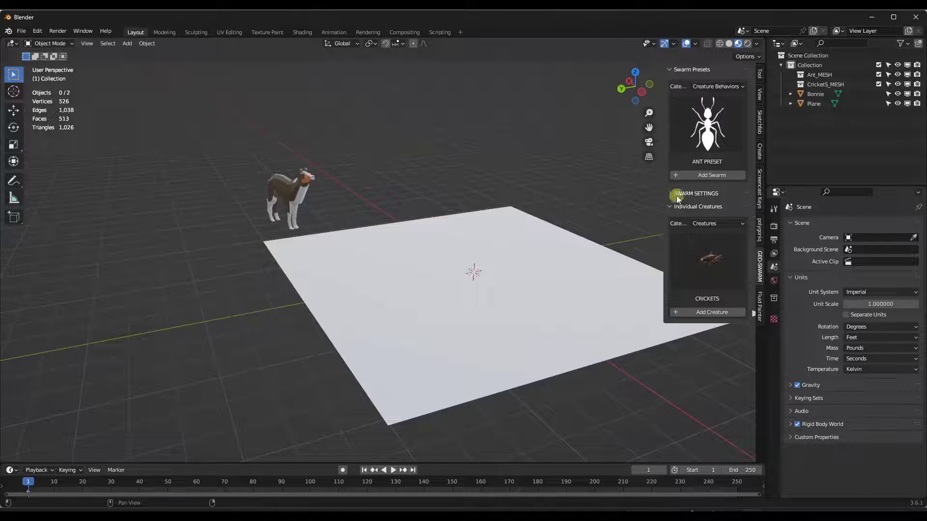
left_click(711, 175)
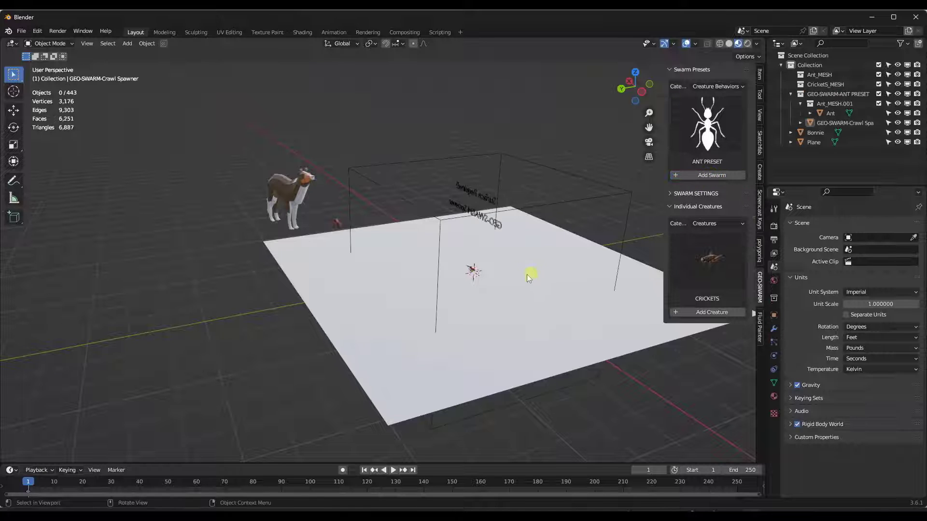
Step: Select the GEO-SWARM spawner, inspect its label and bounding box, and test the swarm animation from the first frame
middle_click_drag(511, 257, 485, 147)
left_click(462, 169)
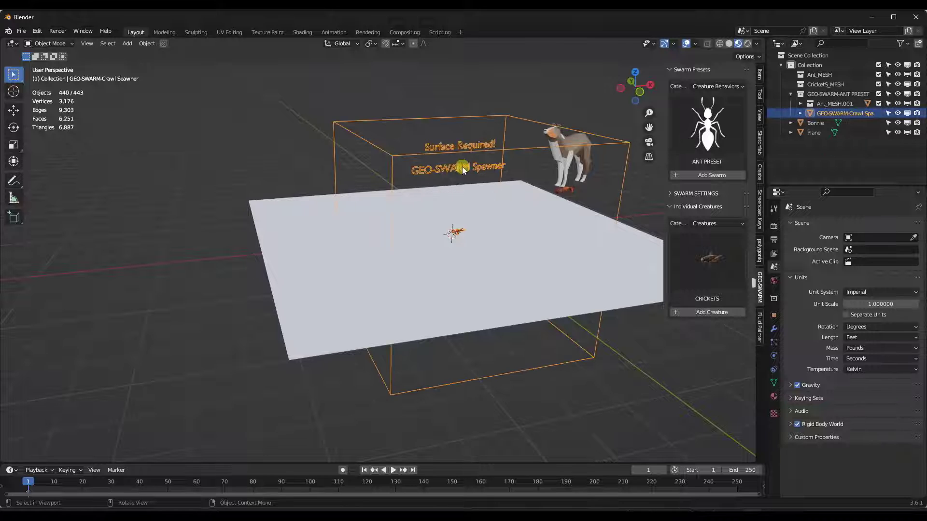
scroll(463, 169, "up", 5)
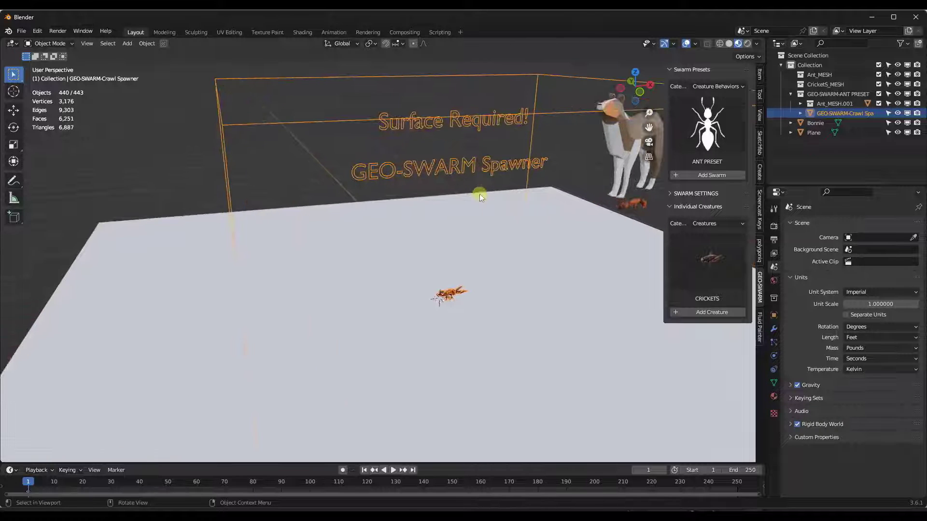
middle_click_drag(481, 196, 505, 234)
scroll(475, 202, "down", 3)
key("space")
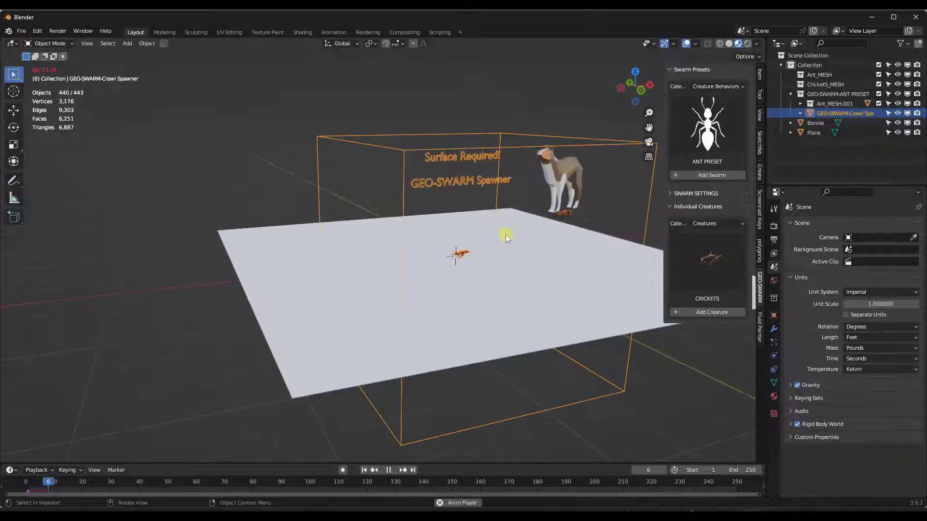
left_click(365, 471)
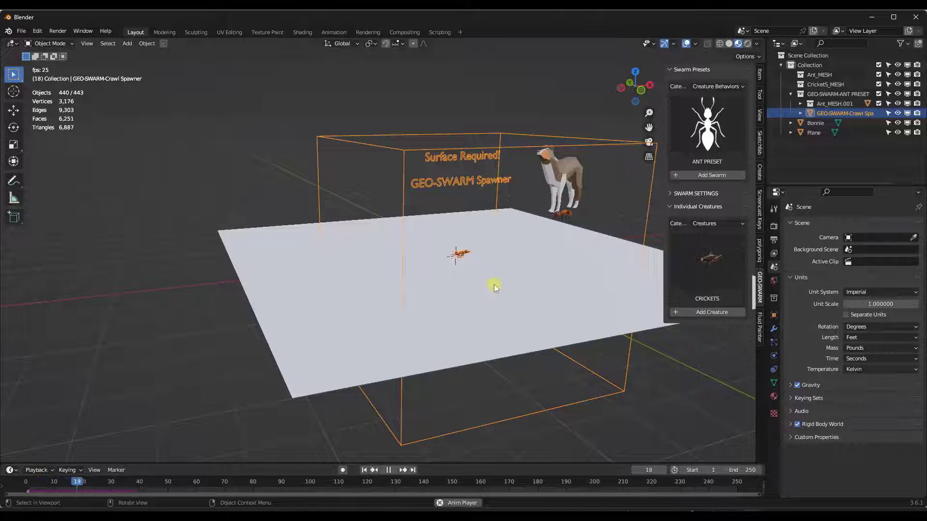
middle_click_drag(494, 284, 479, 253)
scroll(459, 251, "up", 5)
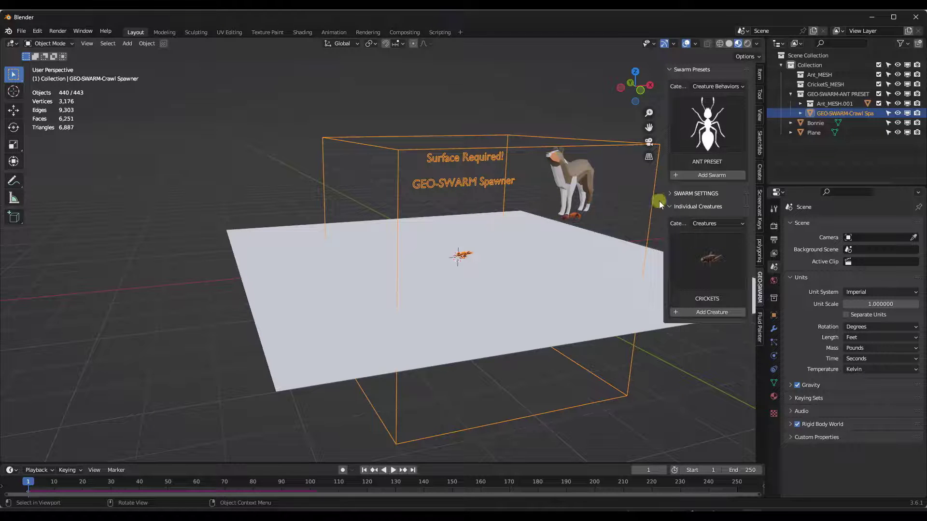
Step: Expand the Swarm Settings and widen the sidebar so the full setting names are readable
left_click(670, 194)
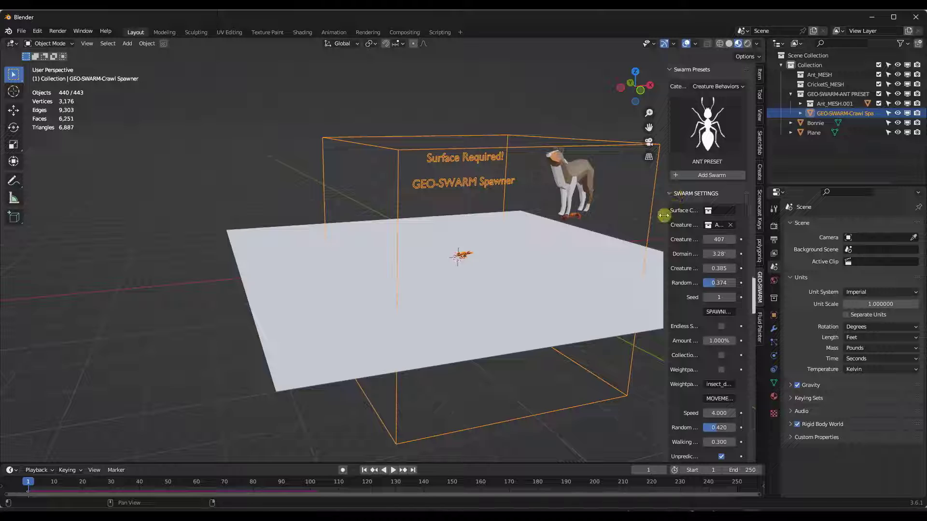
left_click_drag(663, 216, 595, 222)
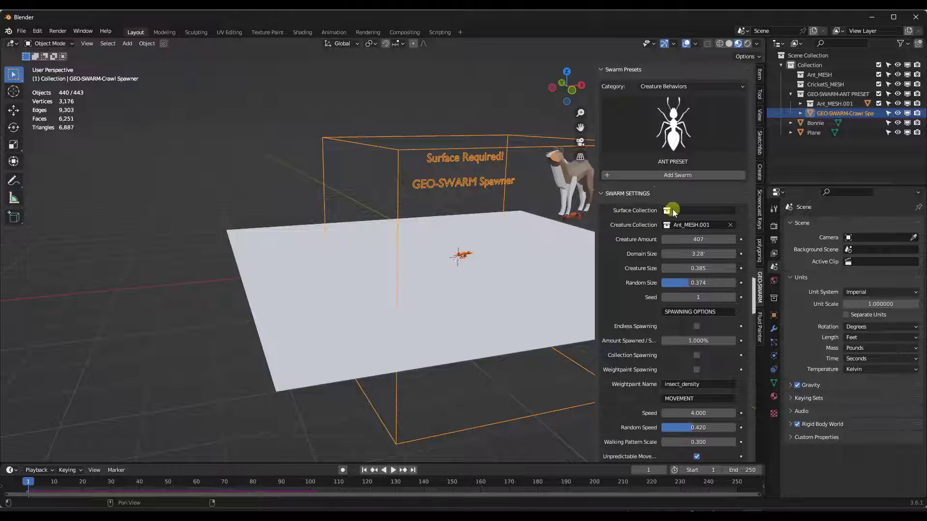
scroll(330, 217, "down", 4)
scroll(483, 208, "up", 2)
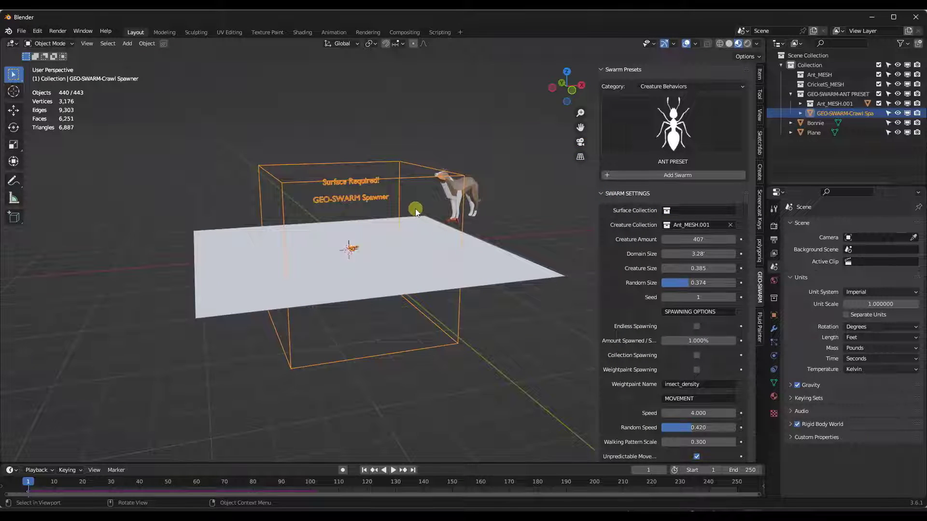
Step: Create a new collection named Surface Collection under the Scene Collection
right_click(804, 60)
left_click(783, 60)
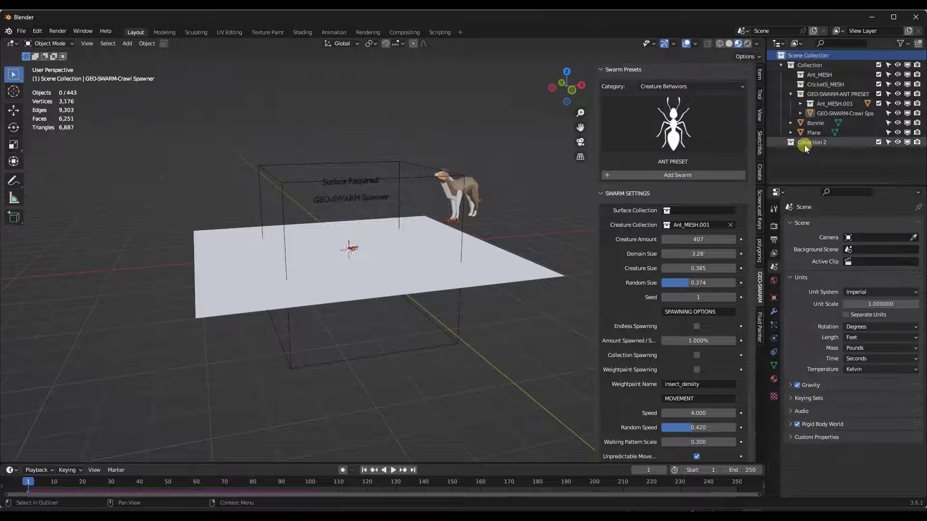
double_click(805, 145)
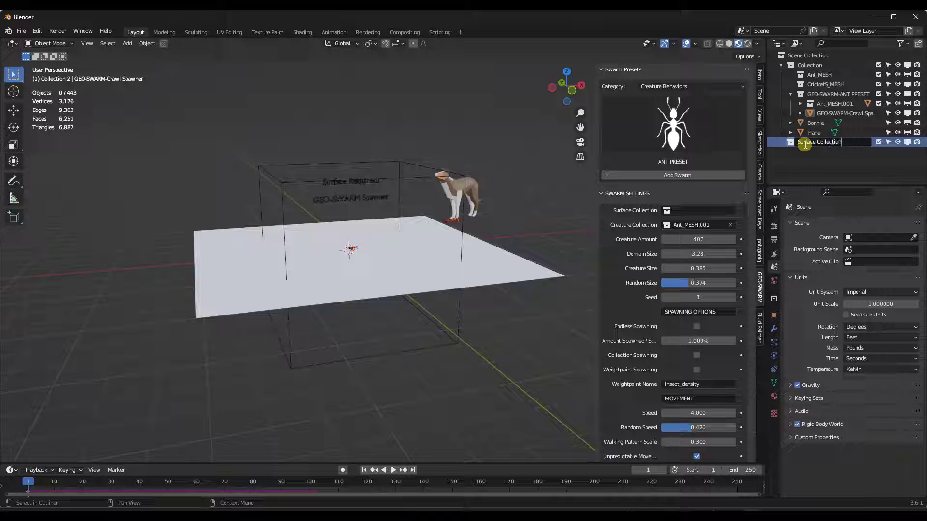
Step: Assign Surface Collection as the swarm's surface collection and move the Plane into it
left_click(666, 211)
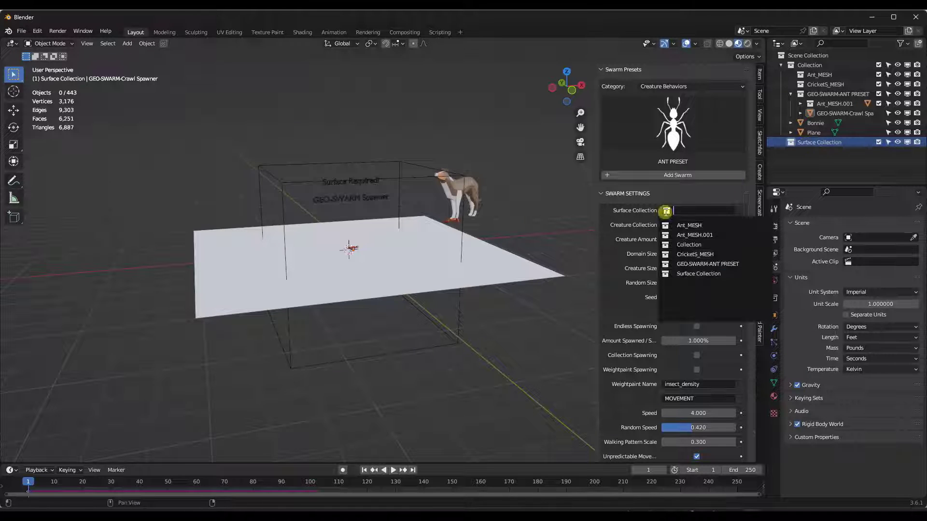
left_click(692, 274)
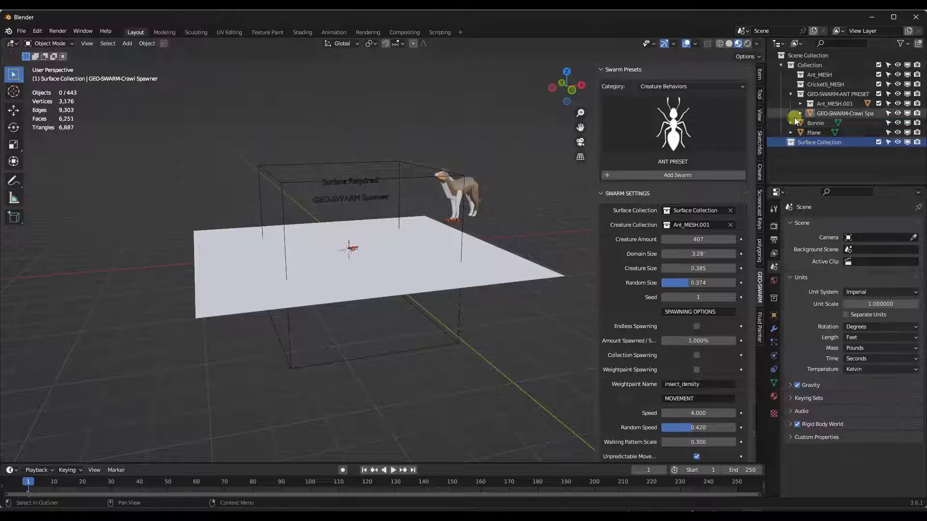
left_click_drag(814, 133, 815, 147)
Step: Play the animation and examine how the ants spread across the plane, both up close and from a distance
middle_click_drag(490, 248, 340, 261)
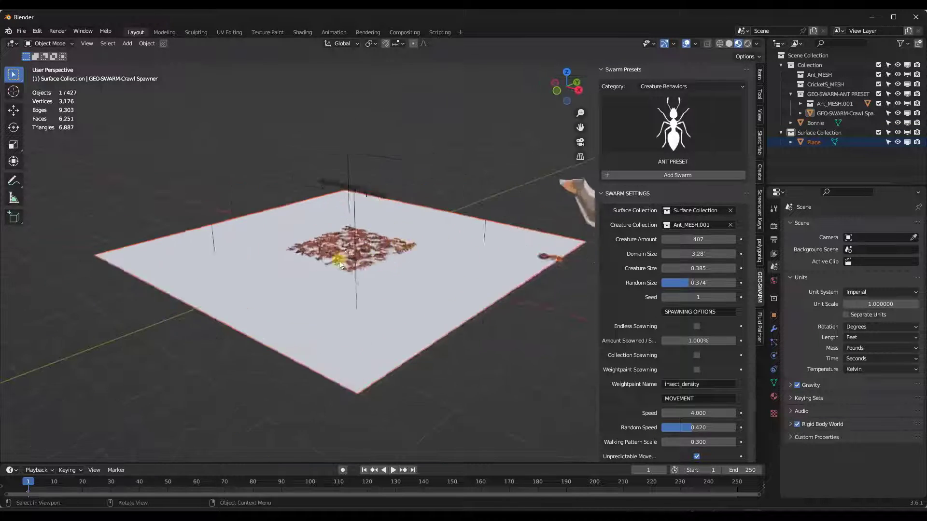
scroll(347, 254, "up", 7)
scroll(357, 246, "down", 5)
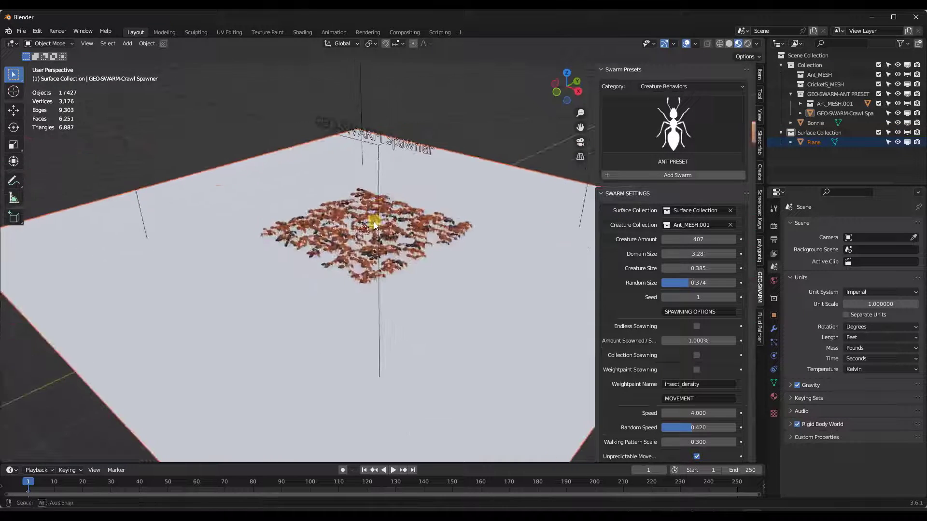
key("space")
scroll(336, 243, "up", 2)
middle_click_drag(337, 243, 401, 240)
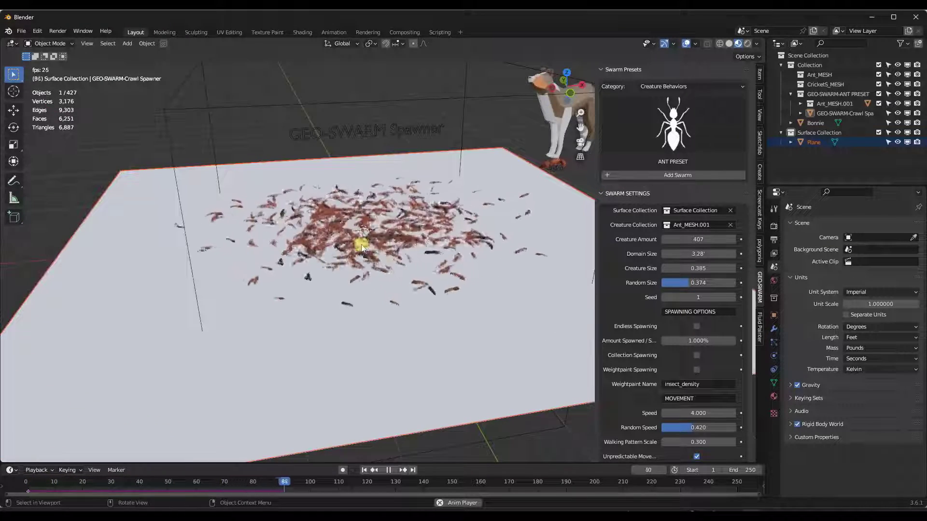
middle_click_drag(338, 247, 362, 242)
scroll(368, 230, "down", 2)
scroll(368, 231, "up", 2)
scroll(372, 241, "up", 2)
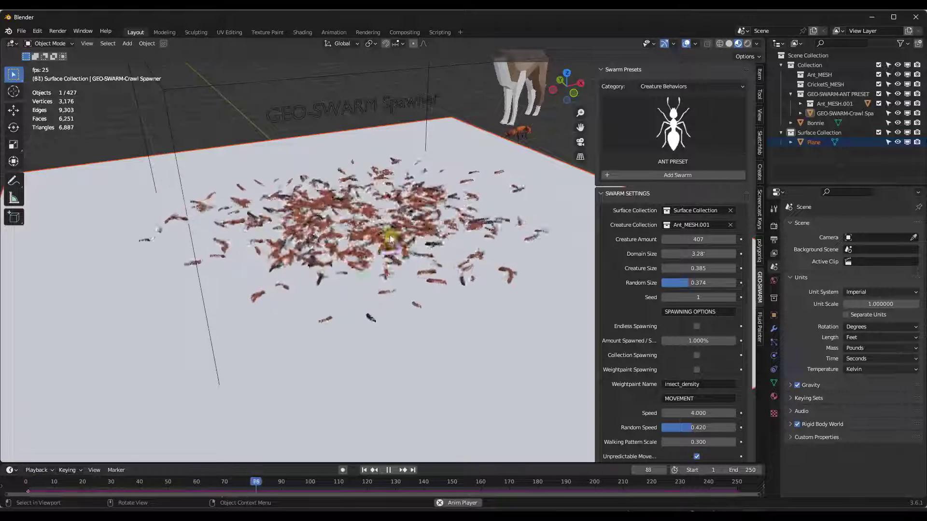
scroll(386, 232, "down", 3)
Step: Set the ant swarm's Creature Amount to 1000 and restart the animation from the first frame
left_click_drag(685, 250, 501, 251)
left_click(693, 240)
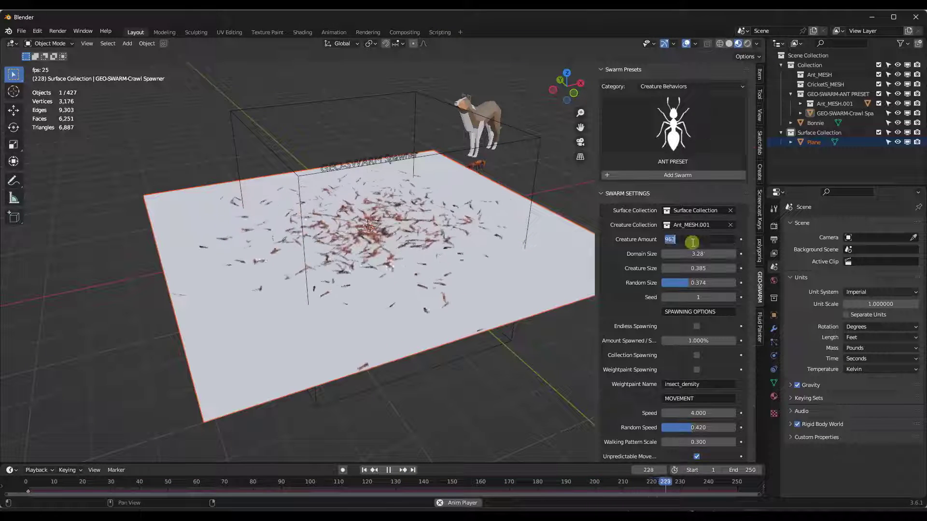
type("1000")
key("Return")
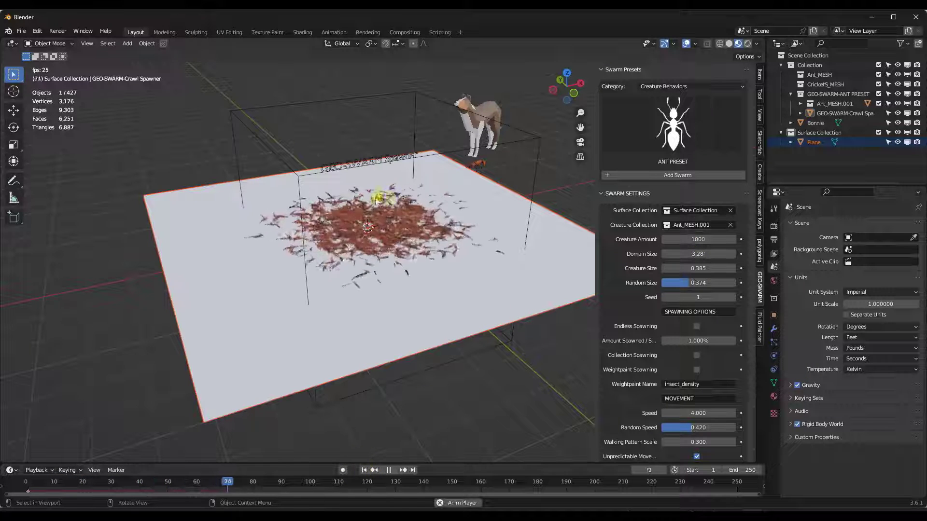
left_click(365, 470)
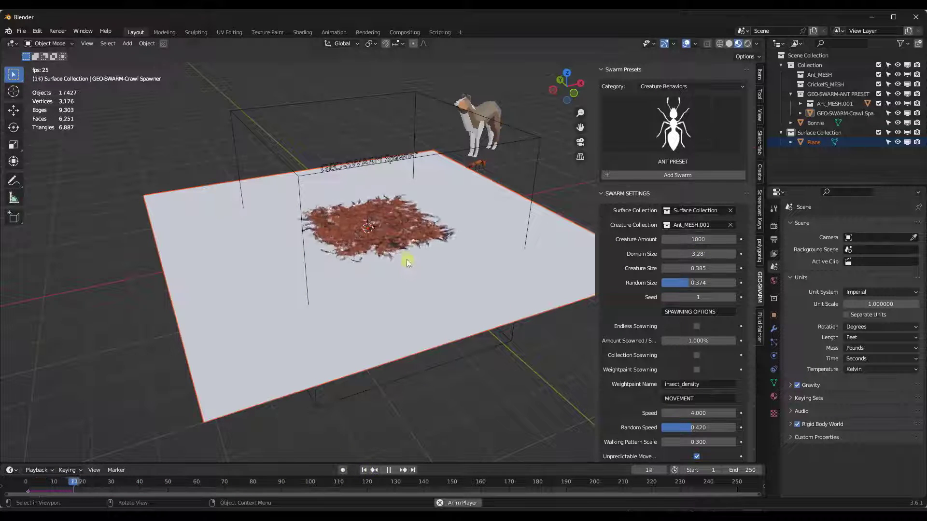
Step: Reduce the ant swarm's Creature Amount to 100
left_click(688, 239)
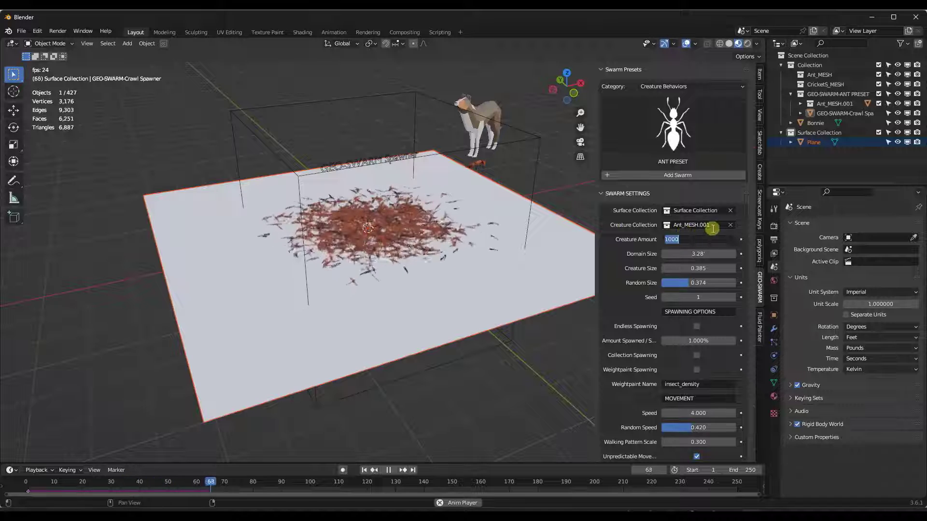
type("100")
key("Return")
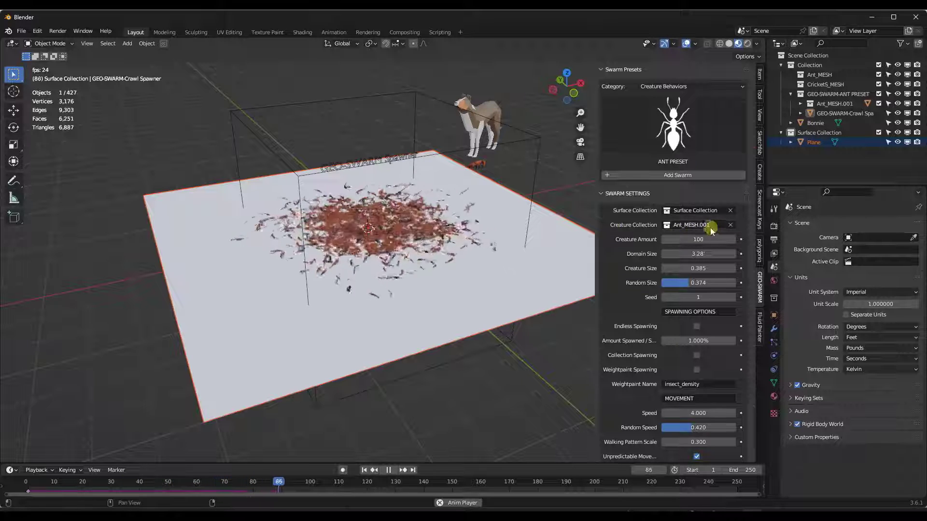
Step: Restart the animation from the first frame and examine the reduced ant swarm up close and from a distance
left_click(365, 471)
middle_click_drag(395, 242, 363, 244)
scroll(389, 230, "up", 3)
scroll(362, 243, "down", 4)
Step: Select the plane under the ants and subdivide its mesh with 10 cuts
left_click(457, 262)
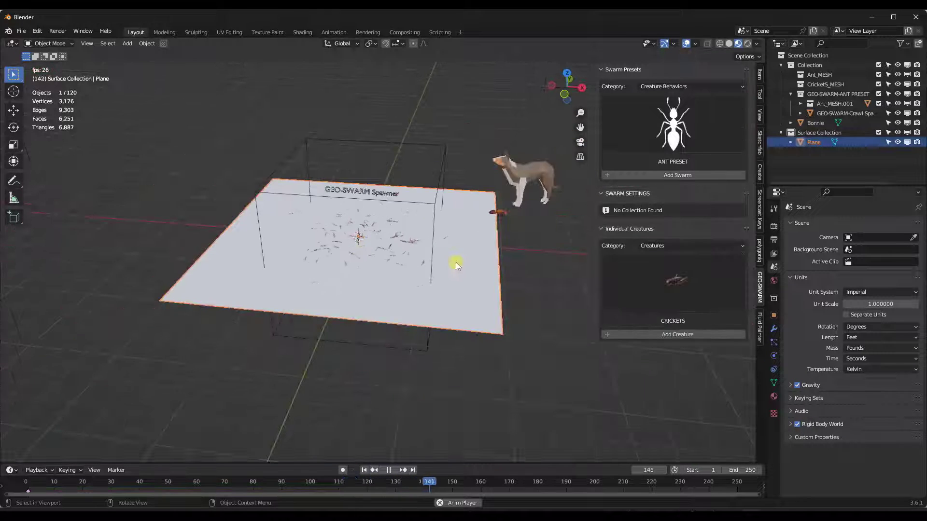
middle_click_drag(455, 262, 401, 260)
key("Tab")
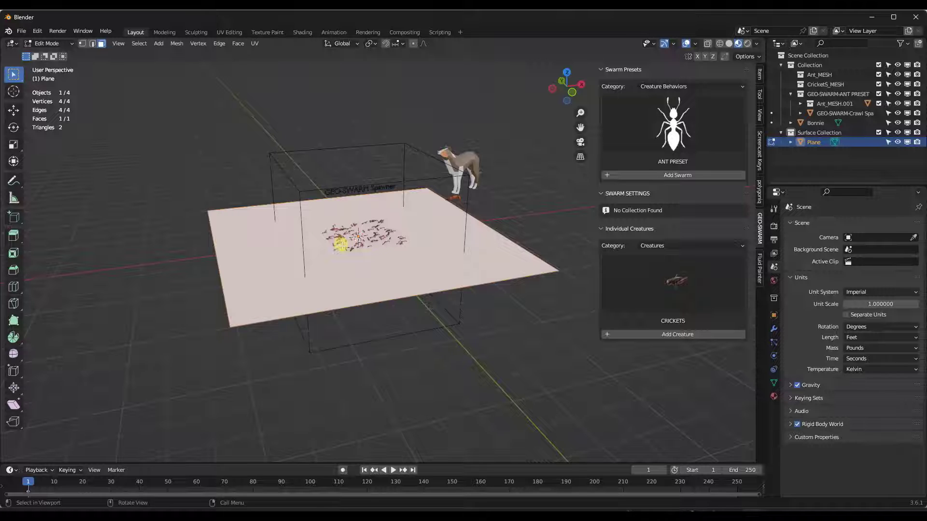
right_click(348, 256)
left_click(349, 253)
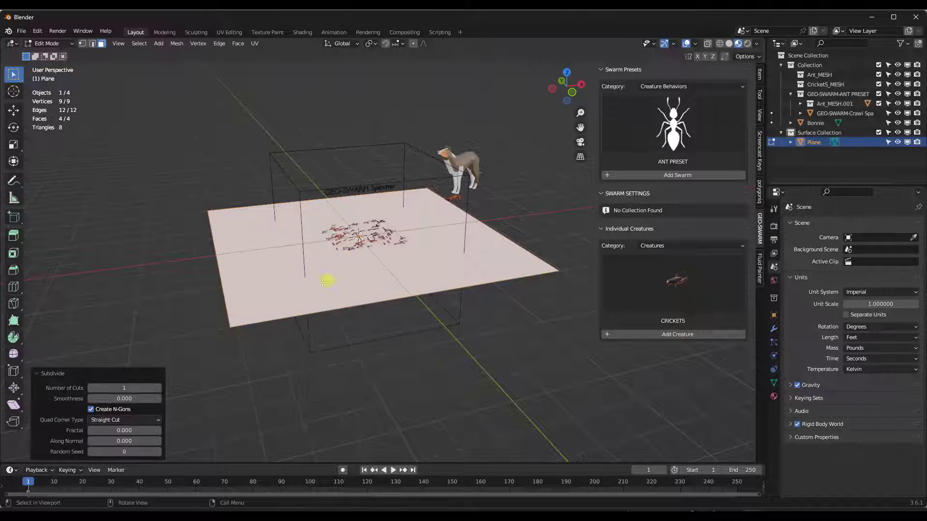
left_click_drag(393, 269, 447, 270)
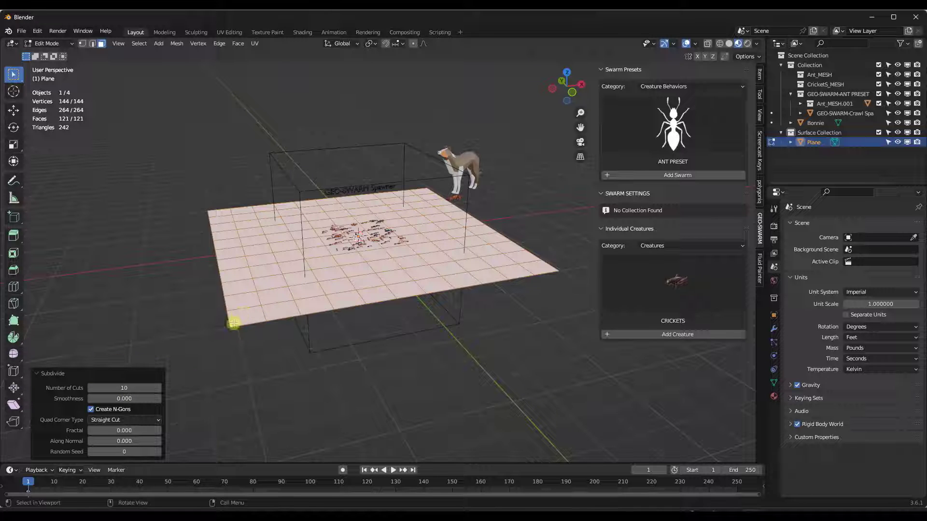
Step: Lower the plane's near corner vertex about 3.7 ft along Z with smooth proportional editing so the corner bends down
key("1")
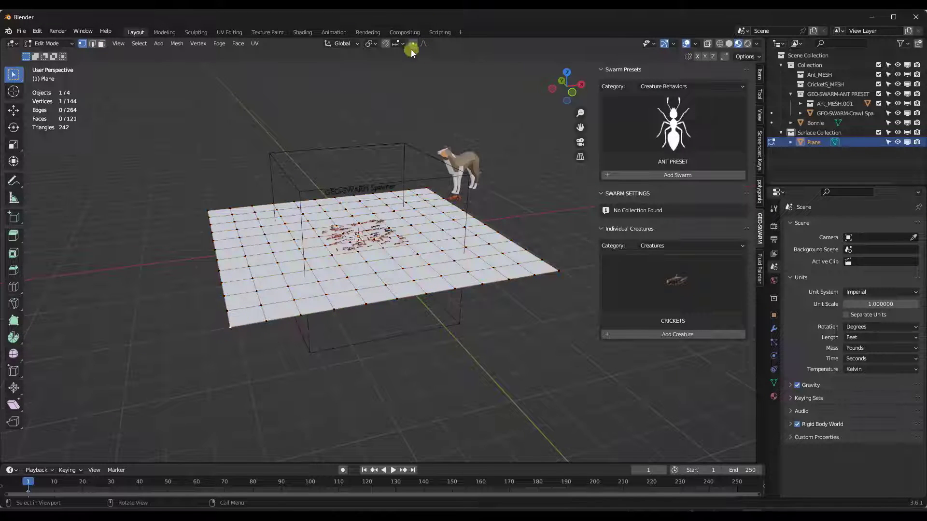
key("g")
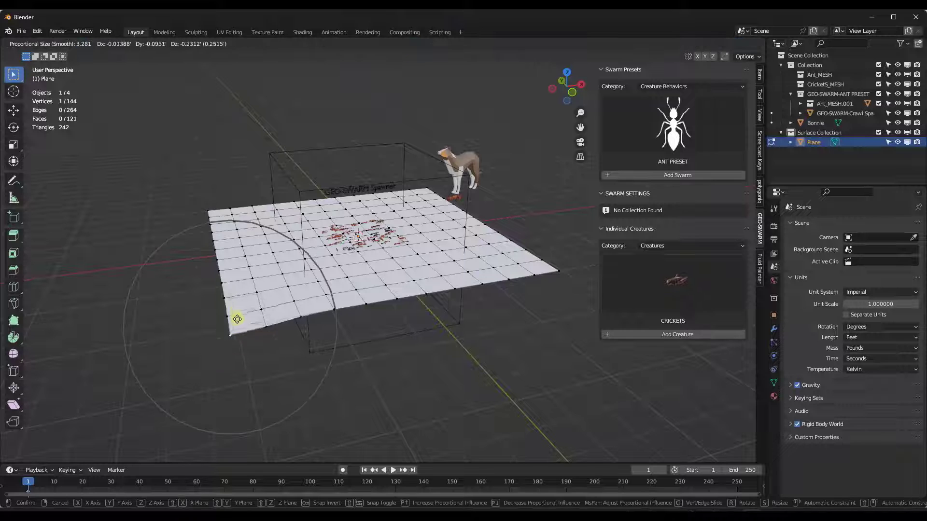
key("z")
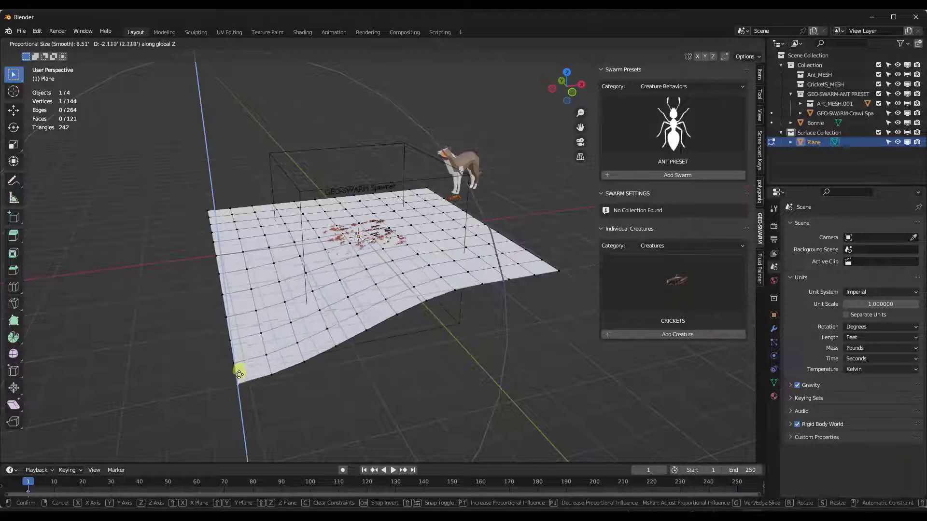
left_click(233, 407)
Step: Play the animation in Object Mode and examine how the ants crawl over the bent plane
scroll(364, 260, "up", 4)
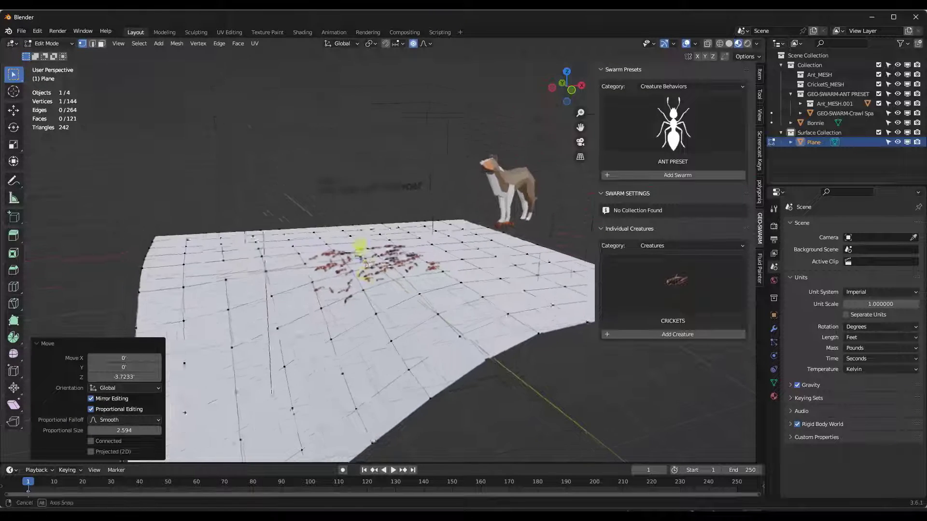
key("space")
middle_click_drag(393, 310, 414, 304)
key("Tab")
scroll(404, 323, "down", 4)
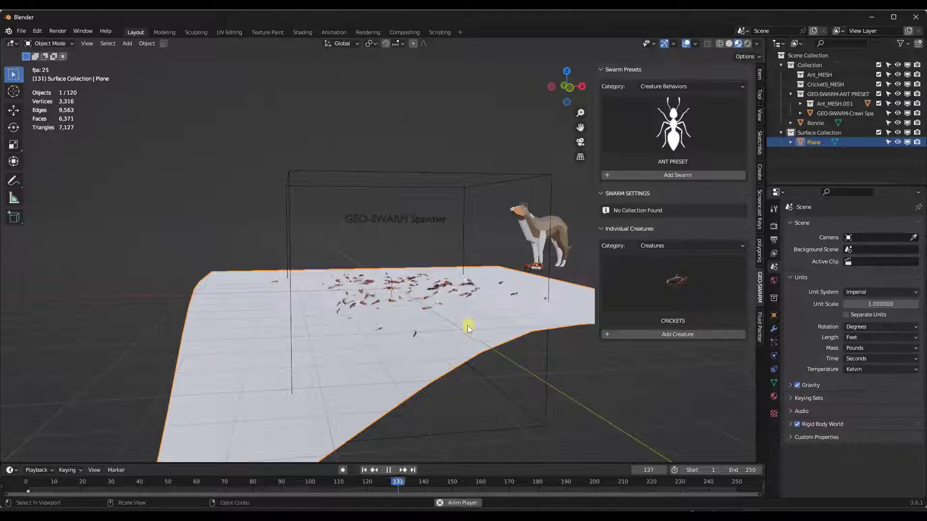
Step: Stop the animation and undo the bend in the plane's corner
key("Tab")
left_click(391, 472)
middle_click_drag(362, 241, 374, 267)
key("Tab")
scroll(409, 201, "down", 3)
scroll(410, 195, "up", 4)
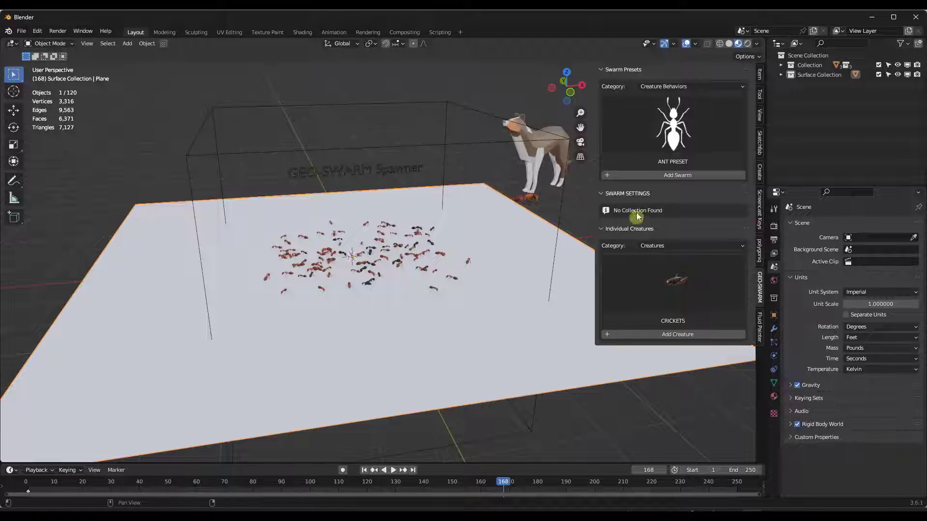
Step: Select the GEO-SWARM spawner and set its Creature Size to 0.405 and Random Size to 0.650
left_click(407, 262)
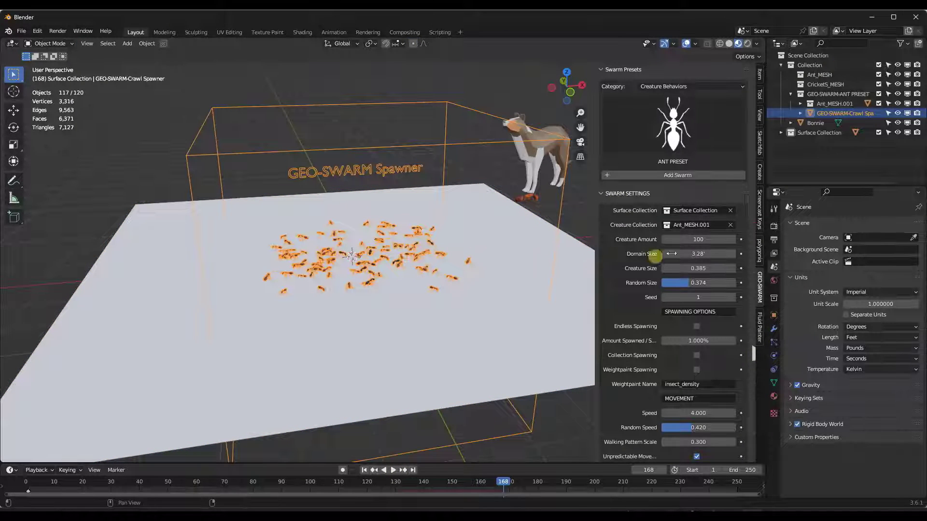
mouse_move(467, 268)
left_mouse_down()
mouse_move(486, 267)
mouse_move(468, 269)
left_mouse_up()
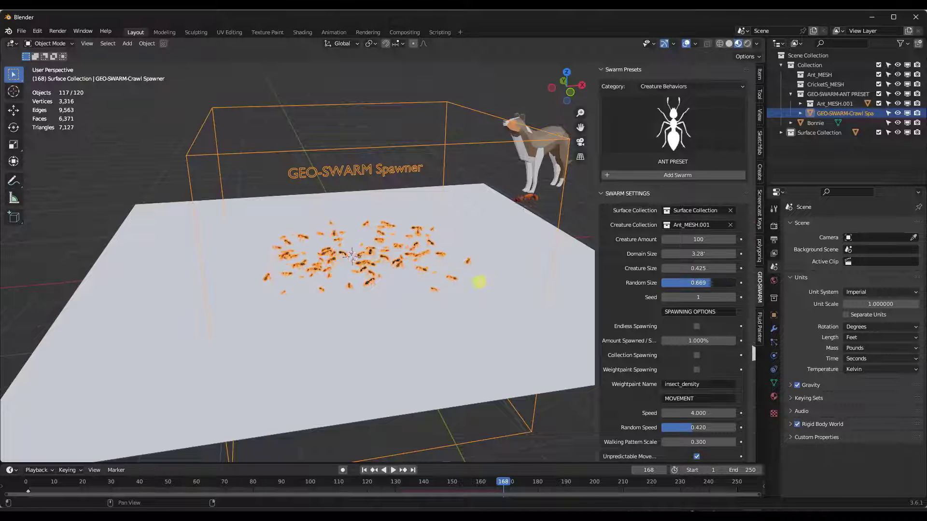
left_click_drag(697, 269, 469, 270)
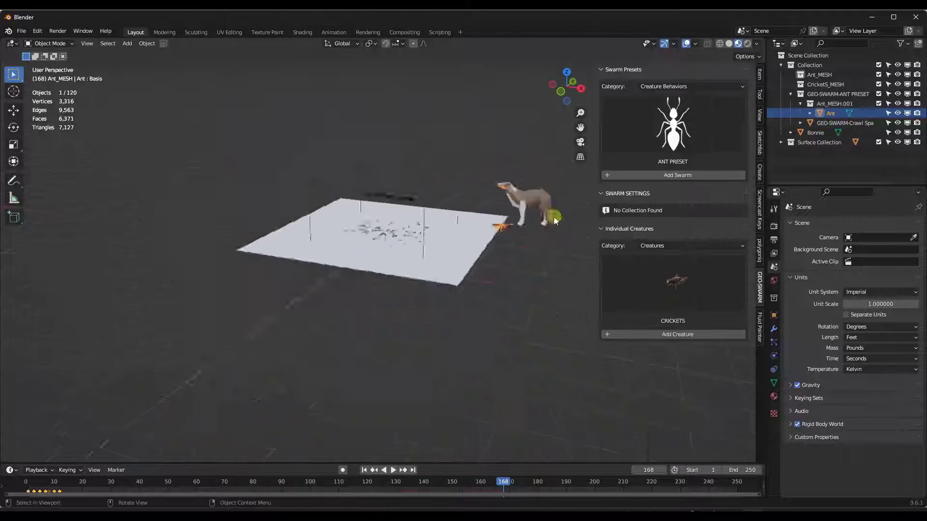
Step: Inspect the swarm's source ant beside the plane's corner and compare it with the spawned ants, with the spawner reselected
scroll(526, 225, "up", 7)
middle_click_drag(482, 243, 408, 233)
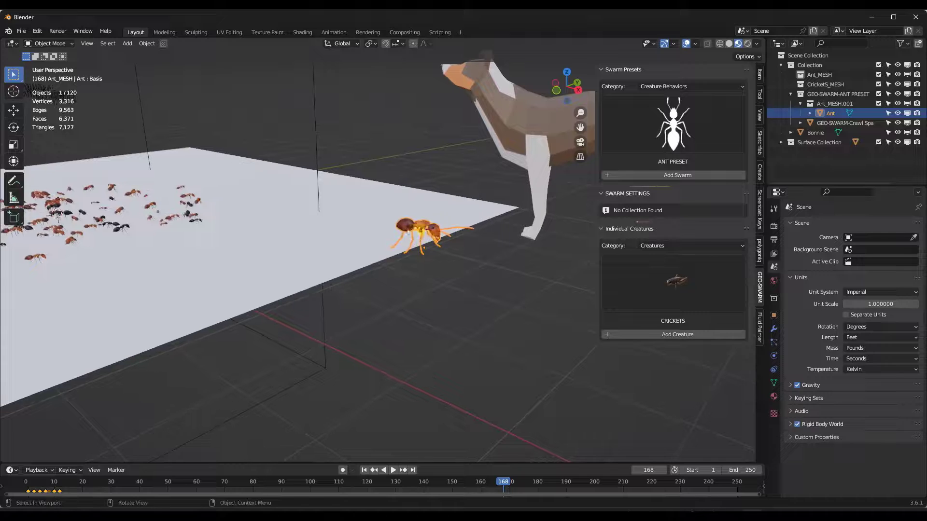
left_click(317, 173)
key("KP_Decimal")
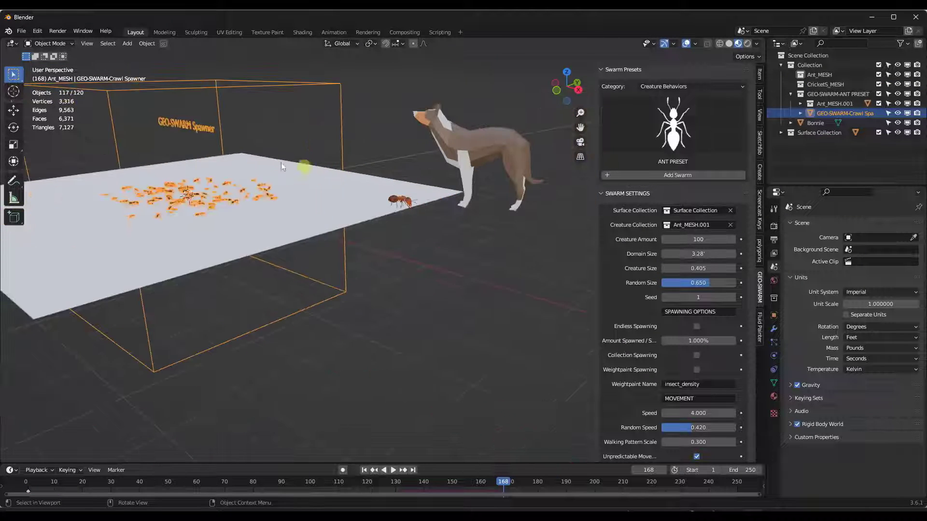
scroll(251, 157, "up", 3)
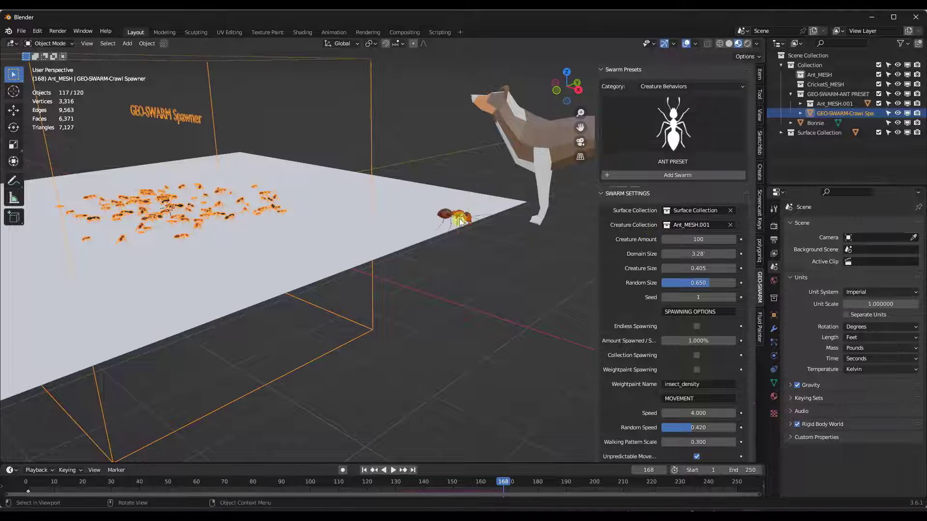
middle_click_drag(294, 204, 574, 217)
Step: Add the BEETLES_BASIC creature set to the scene from the individual creatures library
scroll(684, 401, "down", 15)
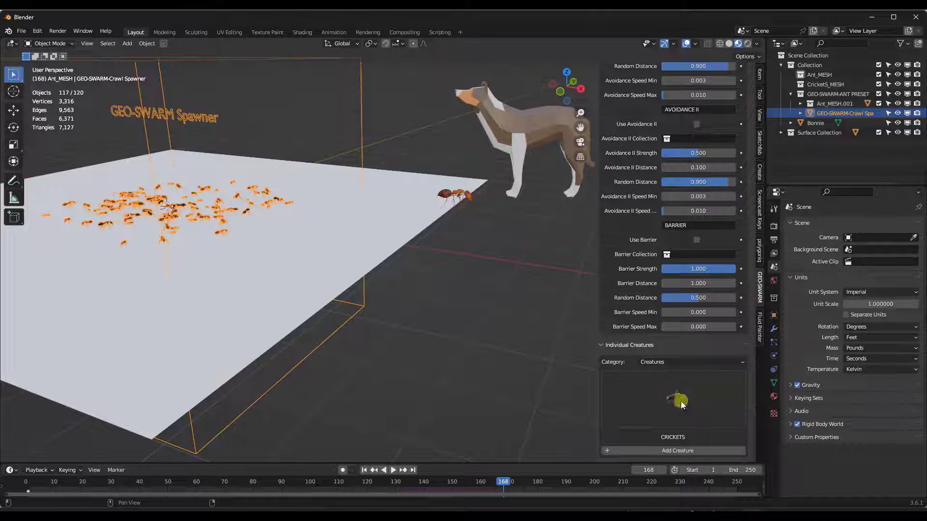
left_click(673, 393)
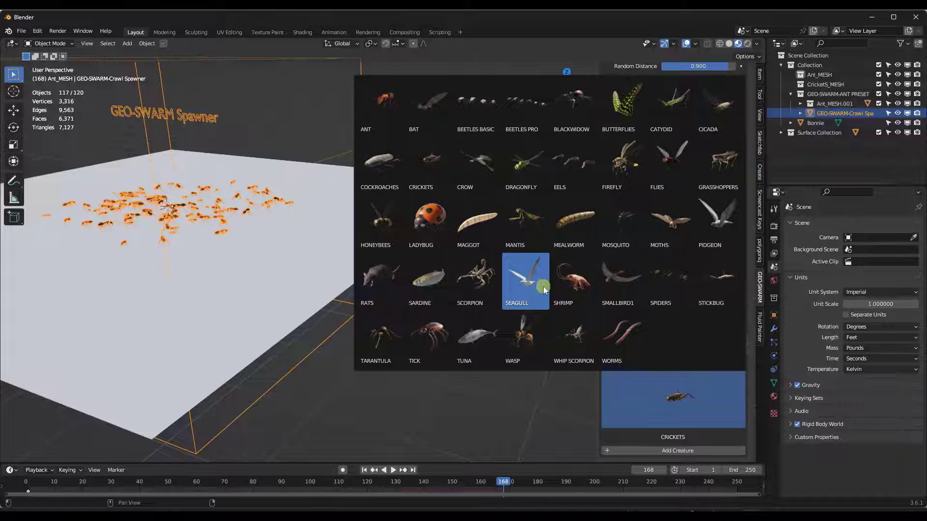
left_click(483, 111)
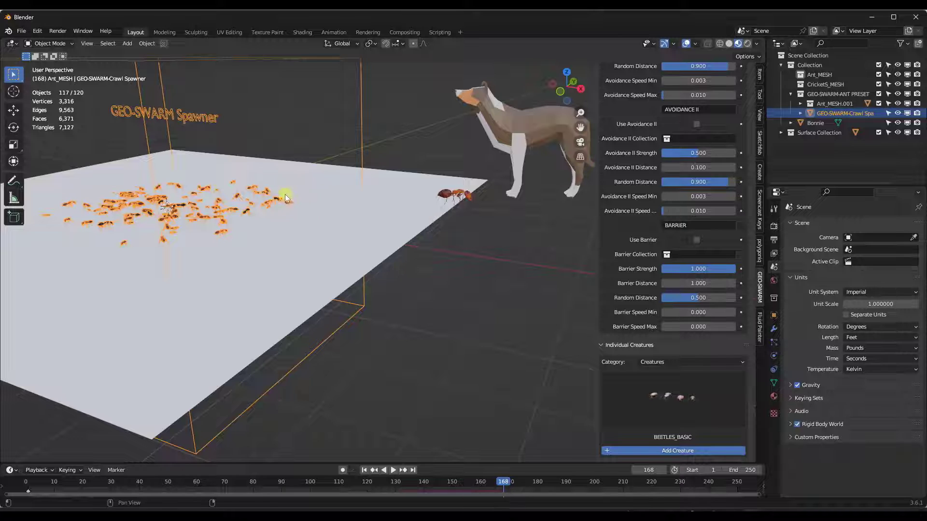
Step: Select the four added beetles and move them about 5.6 ft along X and 1.5 ft along Y, beside the source ant
left_click(169, 207)
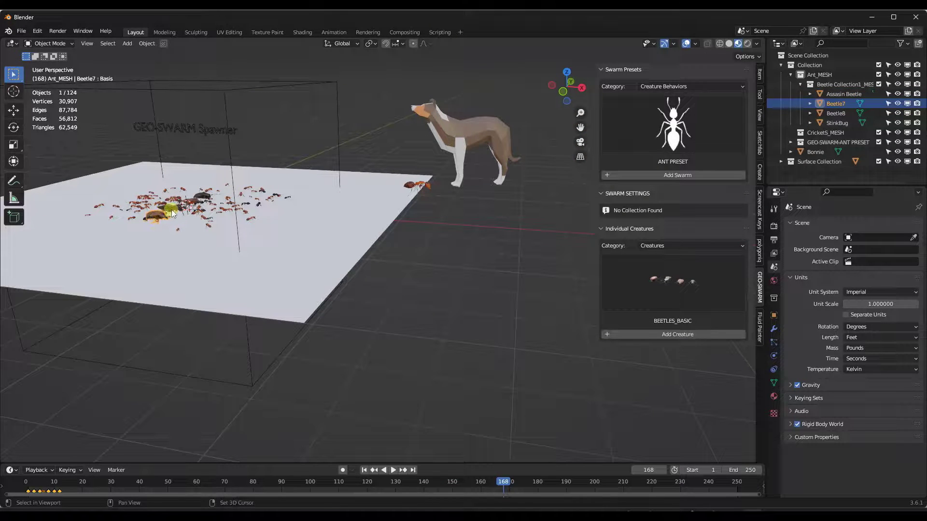
left_click(191, 203, "shift")
left_click(193, 200, "shift")
left_click(172, 207, "shift")
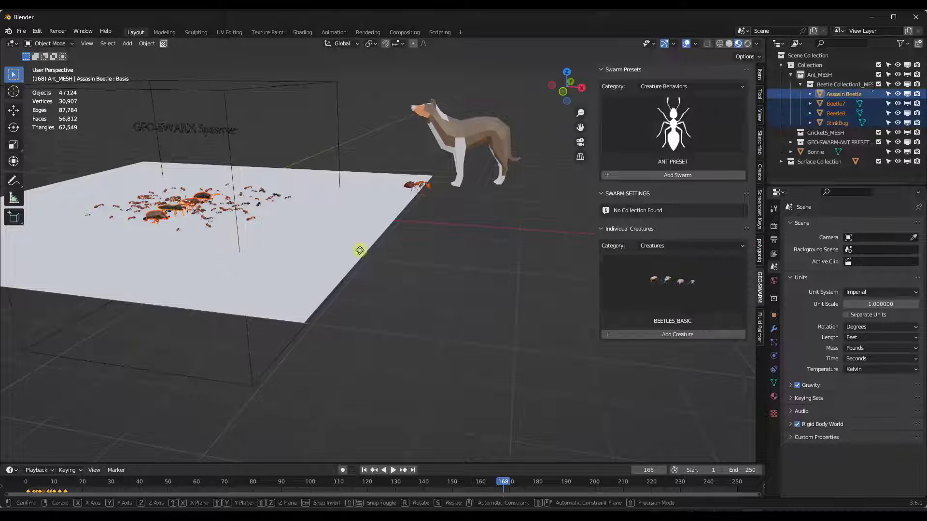
key("g")
key("y")
key("x")
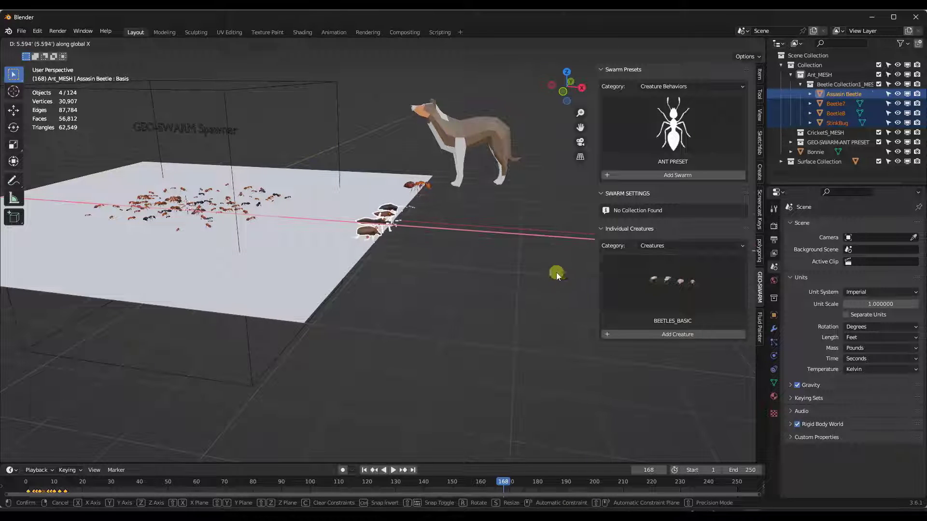
left_click(556, 274)
key("g")
key("y")
left_click(540, 256)
middle_click_drag(540, 257, 399, 178)
scroll(412, 213, "up", 3)
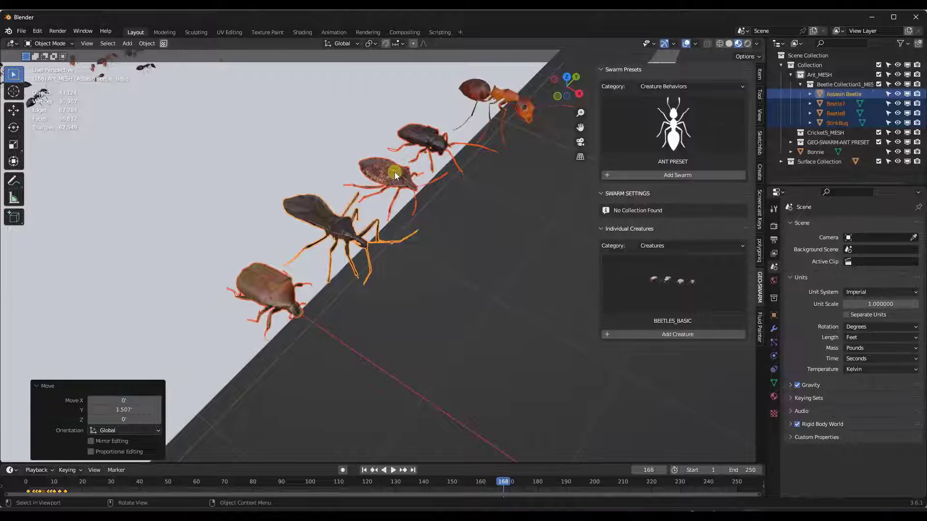
Step: Move Assasin Beetle and Beetle7 from the beetle collection into the swarm's Ant_MESH.001 creature collection
scroll(394, 172, "down", 3)
left_click(438, 204)
scroll(434, 207, "down", 4)
middle_click_drag(429, 212, 445, 192)
scroll(453, 188, "up", 3)
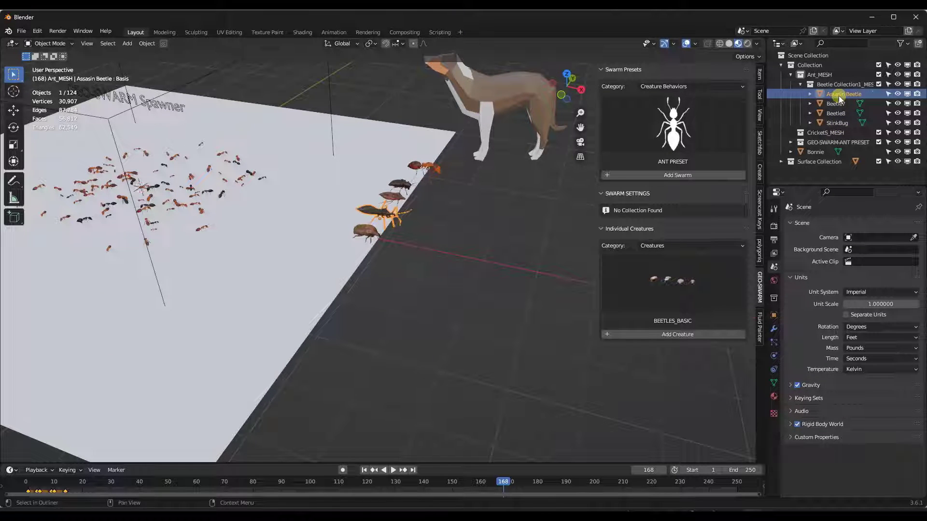
left_click_drag(839, 98, 837, 108)
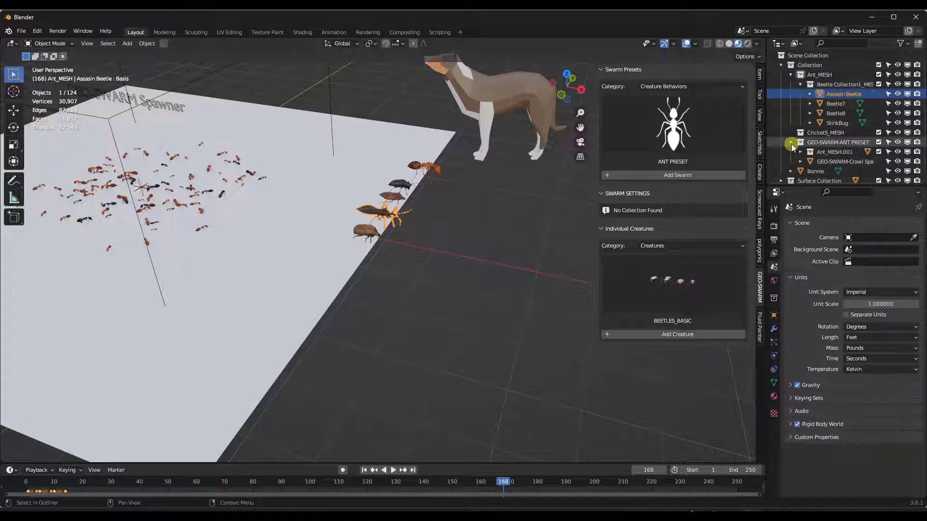
scroll(797, 140, "down", 1)
left_click_drag(832, 104, 826, 149)
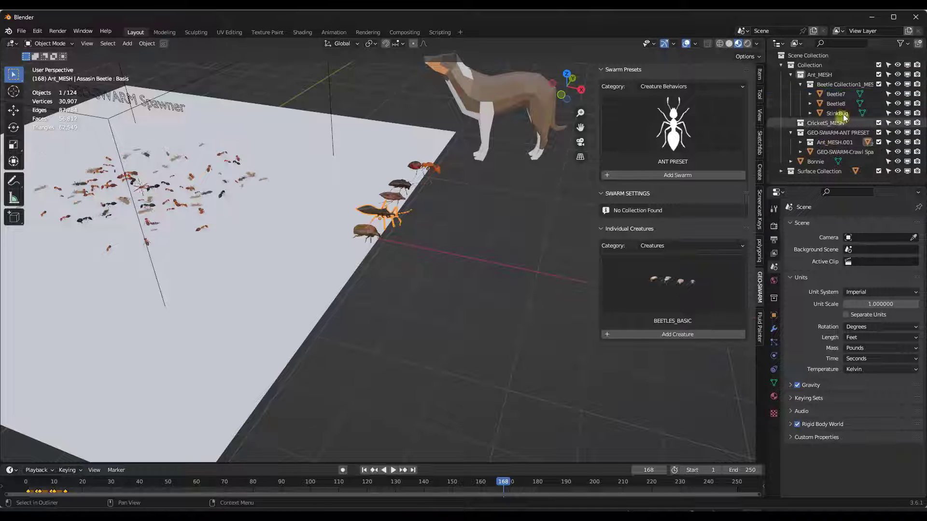
left_click_drag(842, 96, 827, 145)
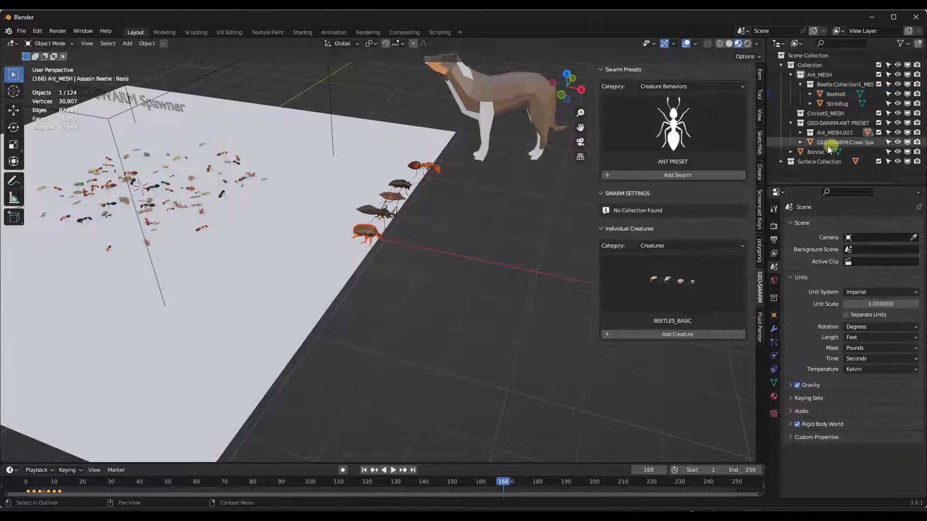
Step: Examine the mix of ants and beetles in the swarm up close
scroll(507, 157, "down", 2)
middle_click_drag(241, 188, 275, 207, "shift")
scroll(334, 181, "up", 3)
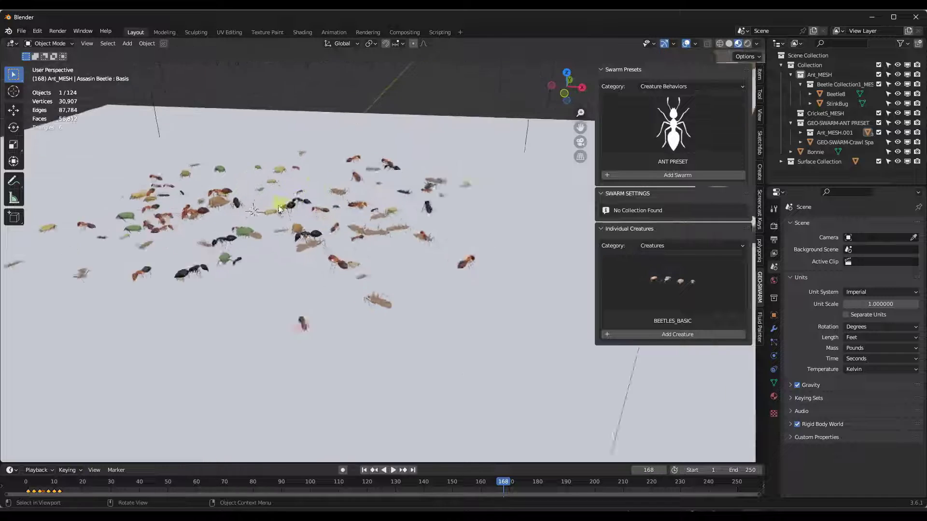
scroll(242, 251, "up", 6)
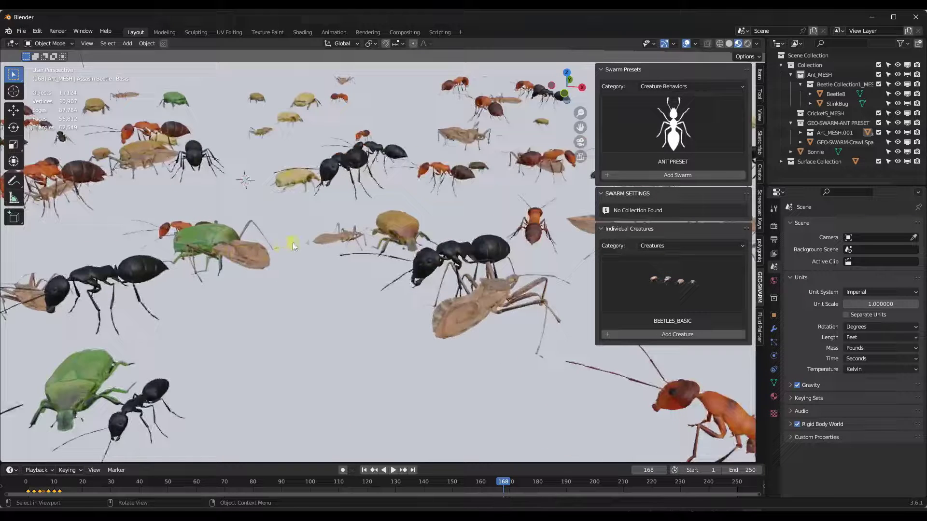
scroll(344, 224, "down", 5)
scroll(349, 205, "down", 2)
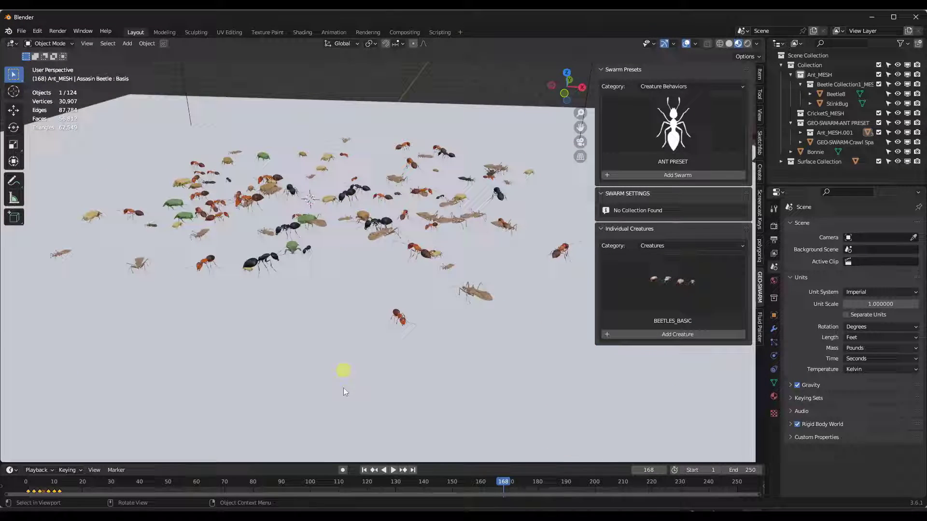
Step: Play the animation from the first frame and examine how the mixed swarm moves across the plane from several views
left_click(364, 470)
left_click(392, 471)
scroll(333, 260, "up", 2)
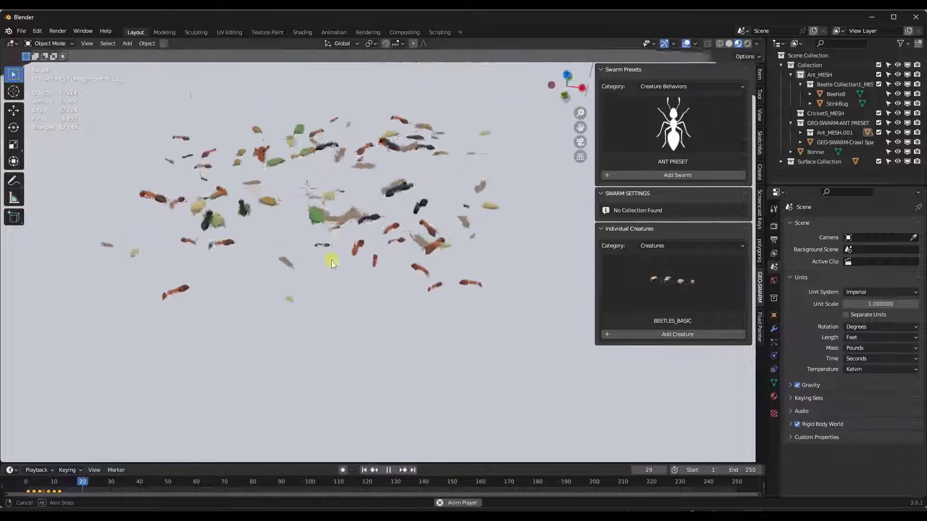
scroll(347, 254, "down", 4)
middle_click_drag(346, 257, 370, 257)
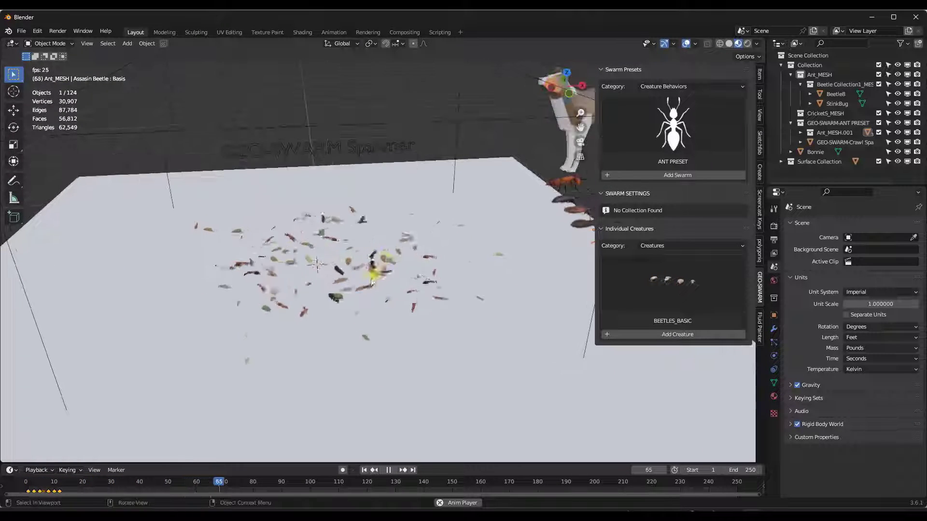
scroll(373, 272, "up", 3)
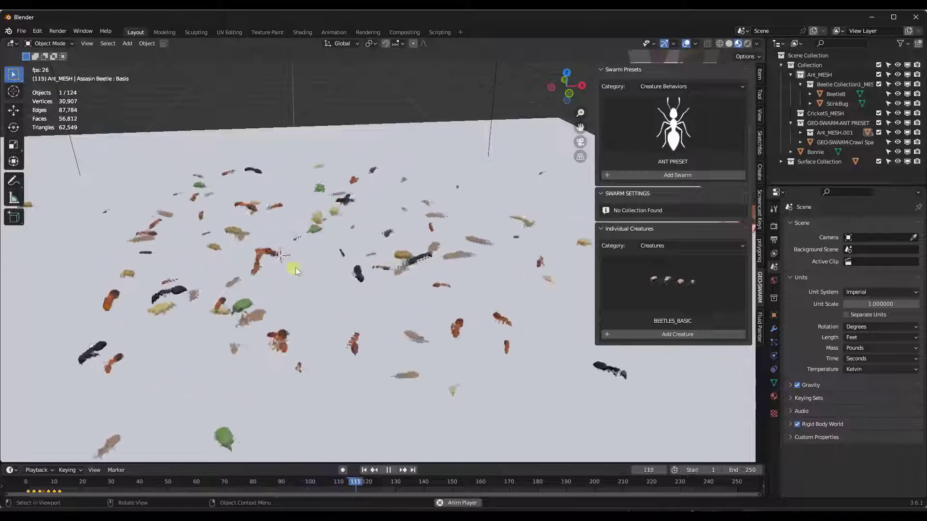
scroll(377, 250, "down", 4)
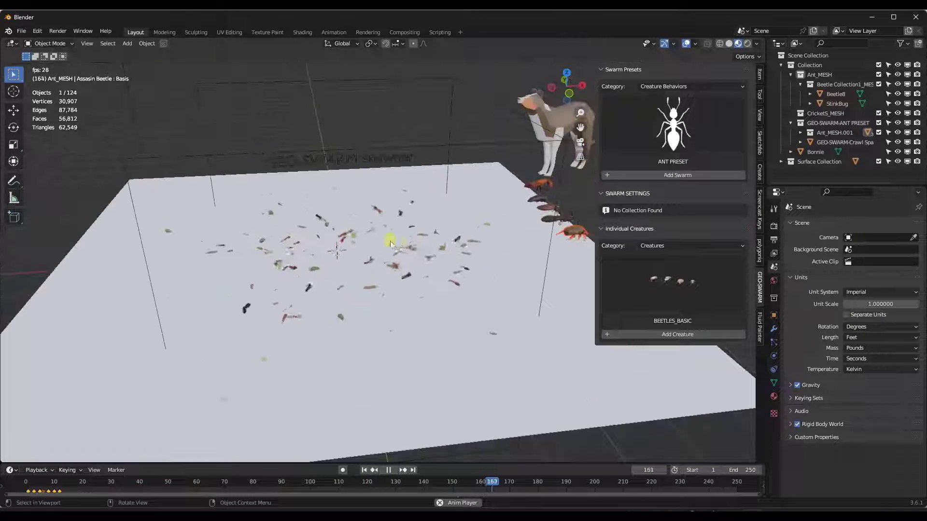
middle_click_drag(401, 264, 361, 282)
scroll(361, 282, "up", 6)
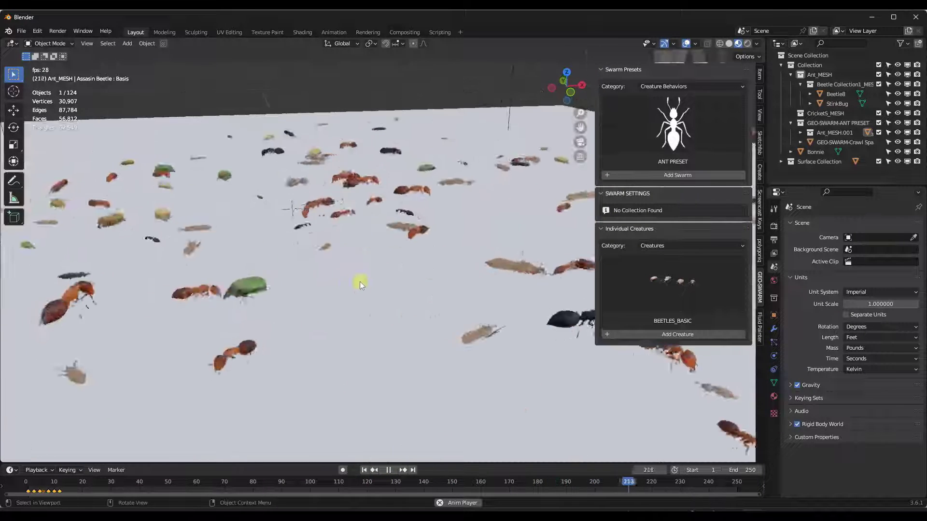
Step: Select the GEO-SWARM spawner in the viewport and review its swarm settings while the animation plays
scroll(361, 282, "down", 6)
scroll(368, 280, "down", 3)
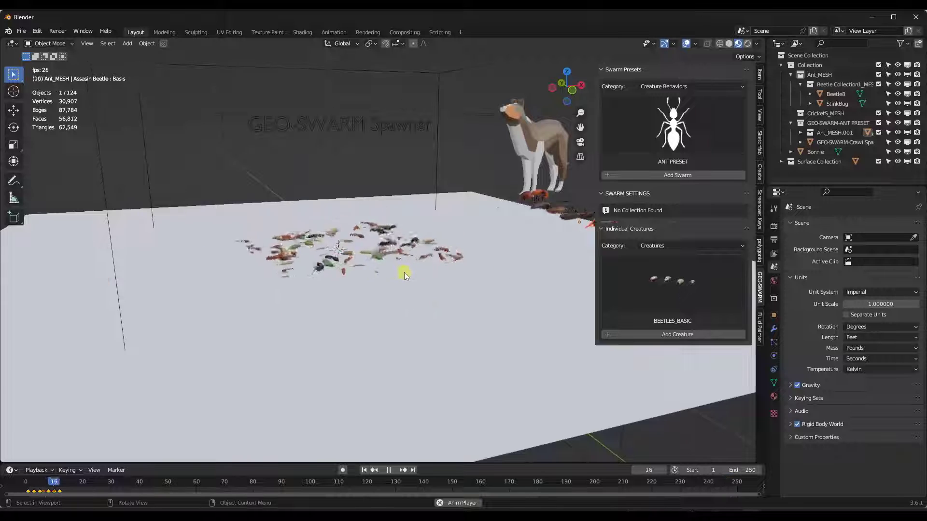
mouse_move(404, 273)
middle_mouse_down()
mouse_move(375, 268)
mouse_move(388, 274)
middle_mouse_up()
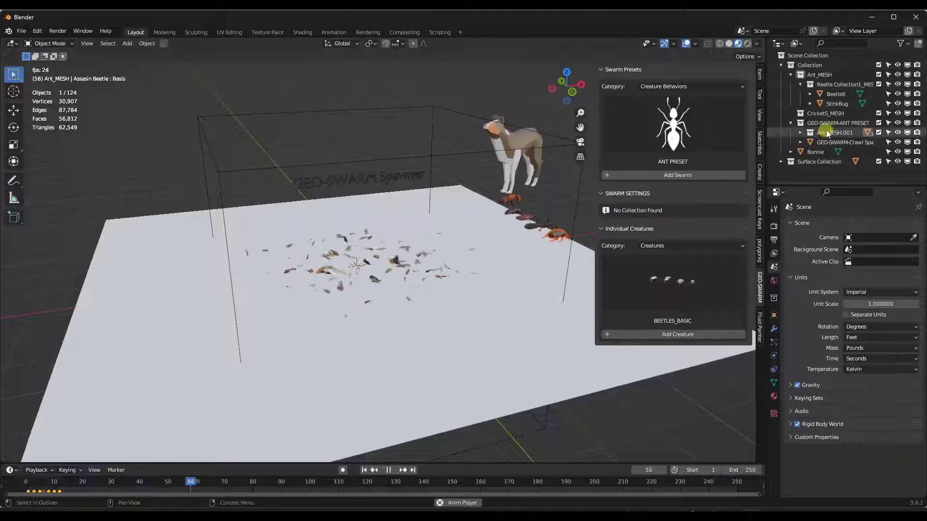
left_click(334, 181)
scroll(647, 338, "down", 3)
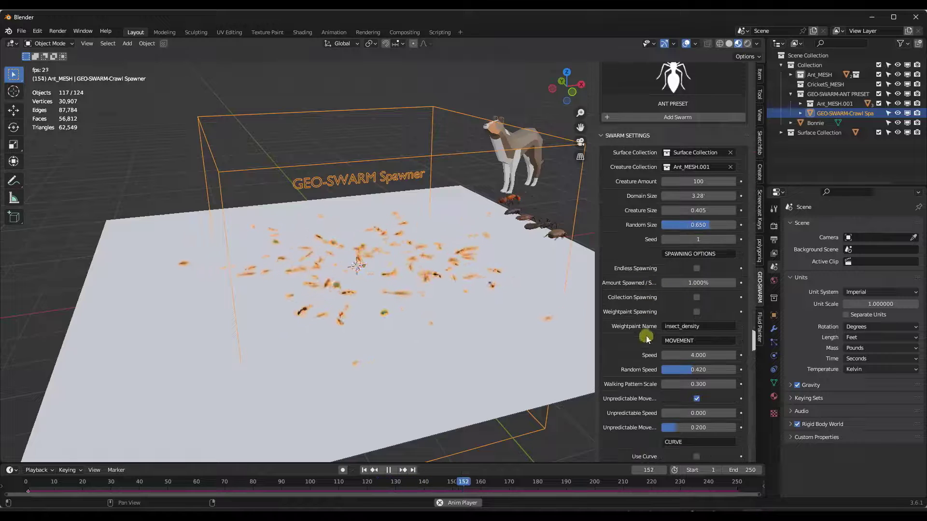
scroll(687, 270, "up", 1)
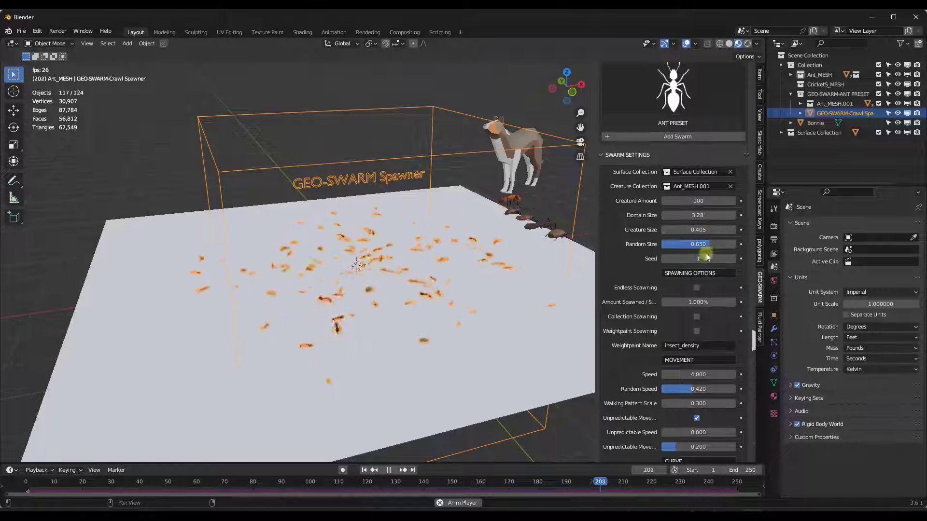
scroll(695, 259, "down", 2)
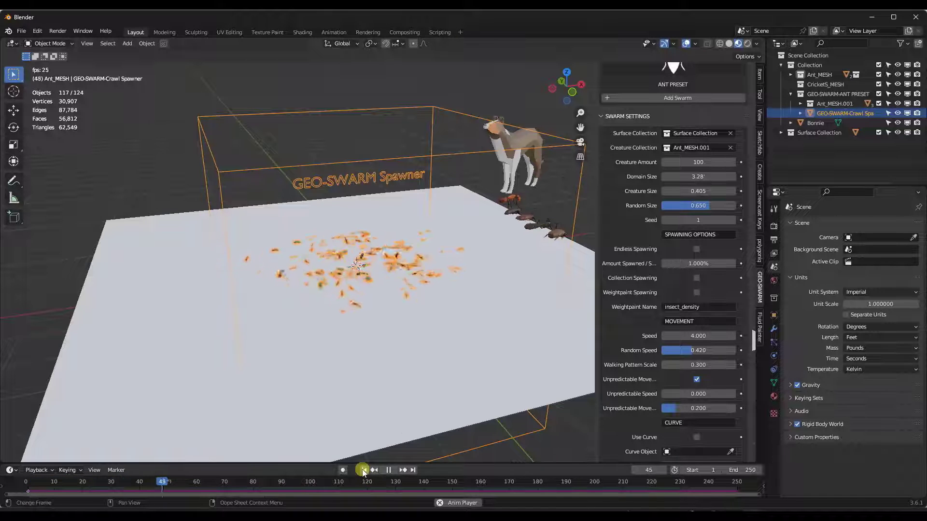
Step: Try Endless Spawning on the swarm with playback from the first frame, and switch the option back off
left_click(388, 470)
left_click(365, 469)
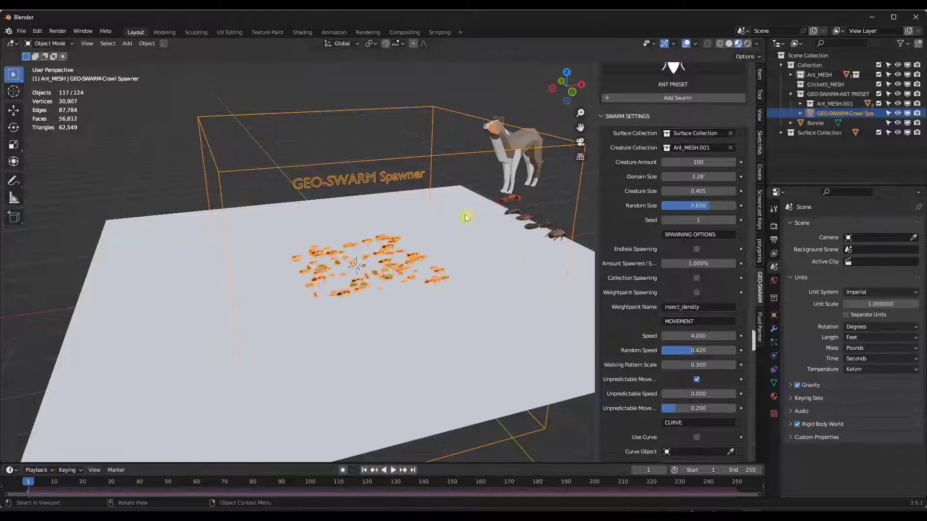
middle_click_drag(466, 217, 434, 218)
left_click(696, 249)
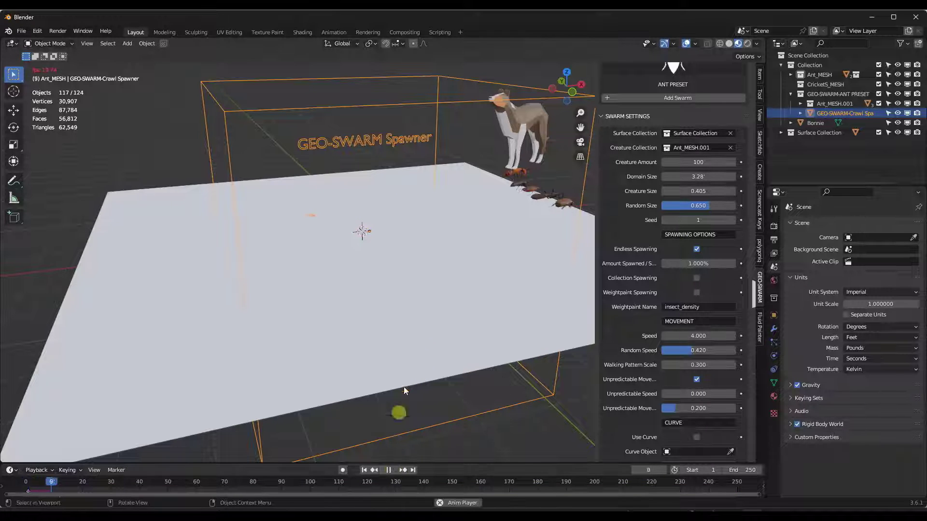
middle_click_drag(413, 255, 412, 267)
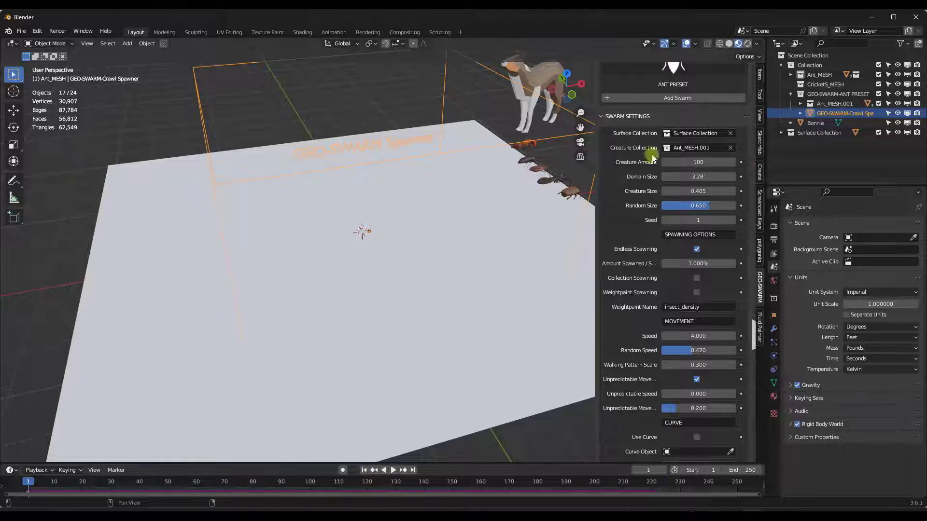
left_click(696, 250)
Step: Play the animation and set the swarm's movement Speed to 3.880
middle_click_drag(460, 246, 419, 349)
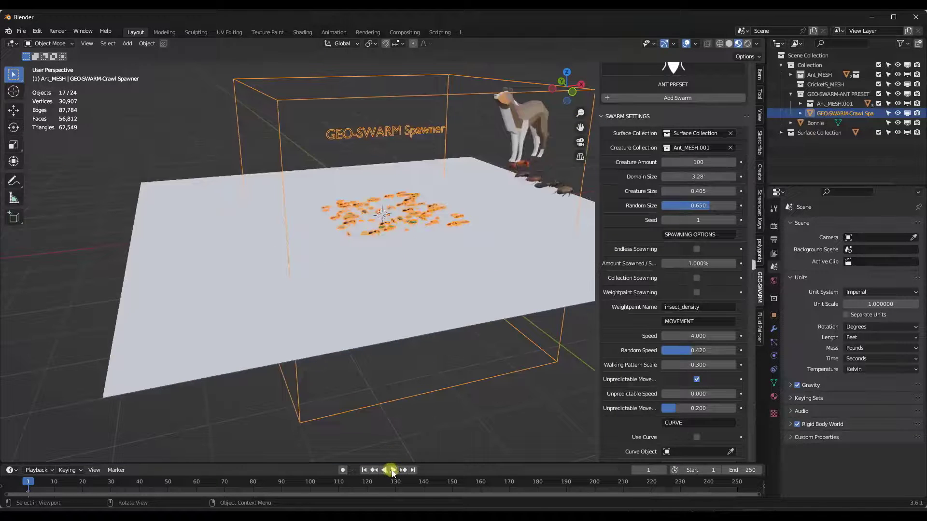
scroll(421, 222, "up", 5)
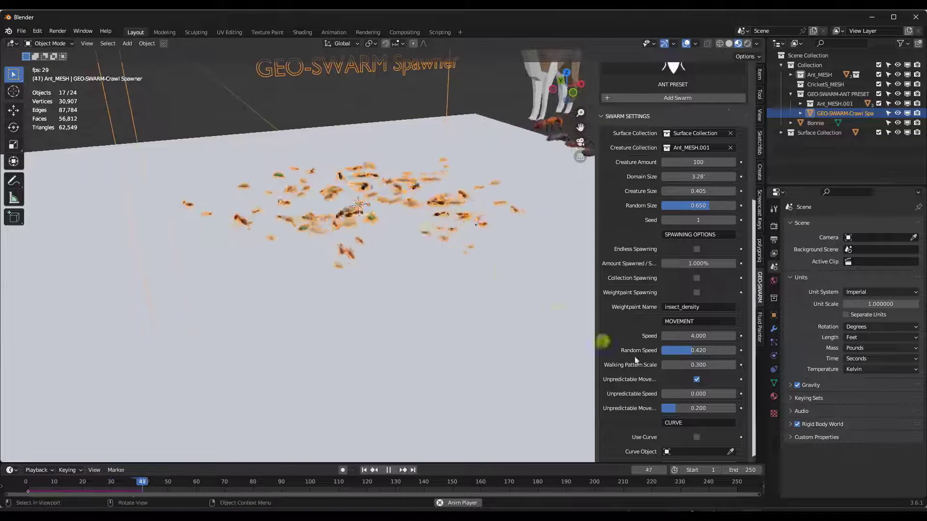
left_click_drag(698, 336, 732, 337)
left_click_drag(404, 214, 702, 341)
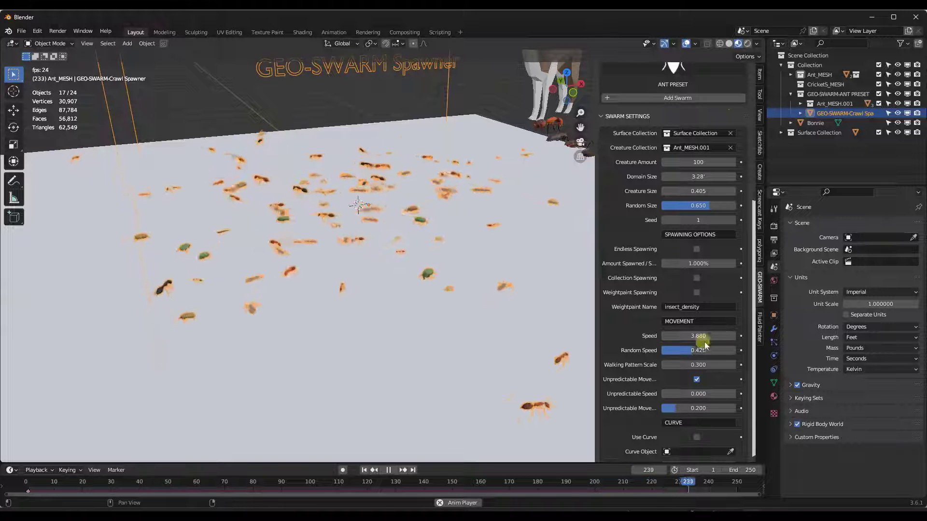
Step: Try Walking Pattern Scale values of 1.300 and 5.620 and examine the creatures' paths up close
scroll(724, 340, "down", 2)
scroll(722, 339, "down", 1)
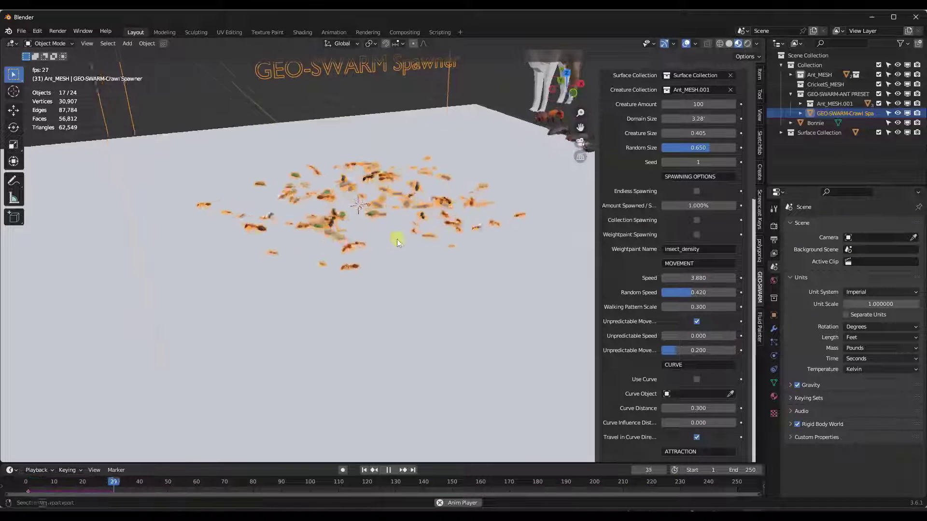
left_click_drag(699, 306, 358, 310)
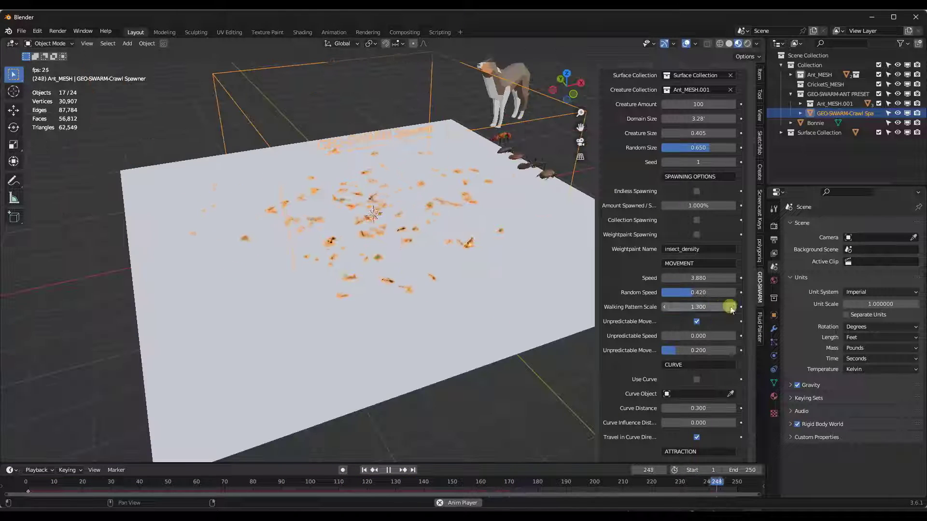
scroll(373, 216, "up", 5)
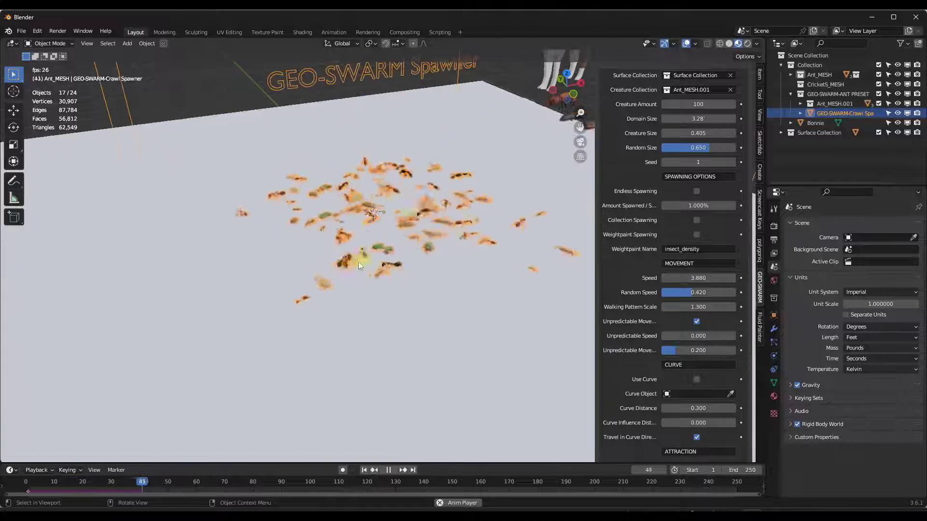
scroll(340, 267, "up", 6)
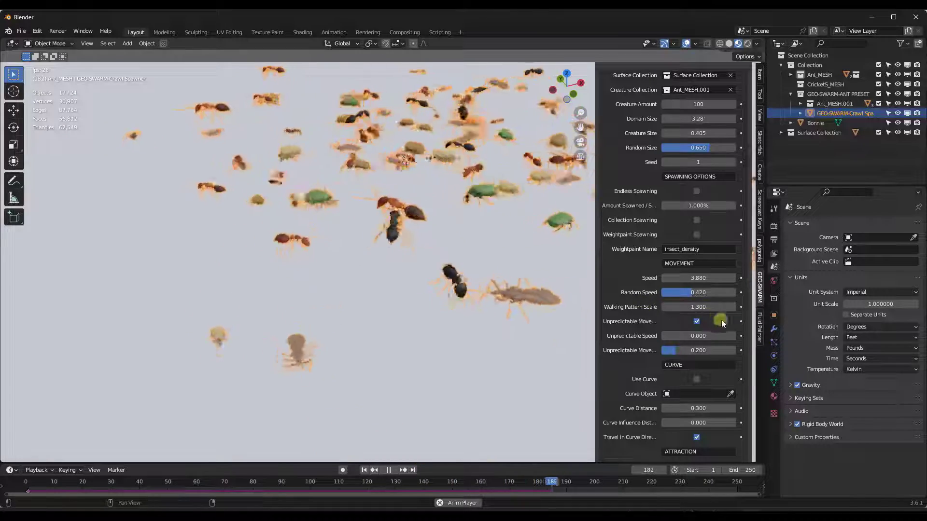
left_click_drag(687, 309, 791, 309)
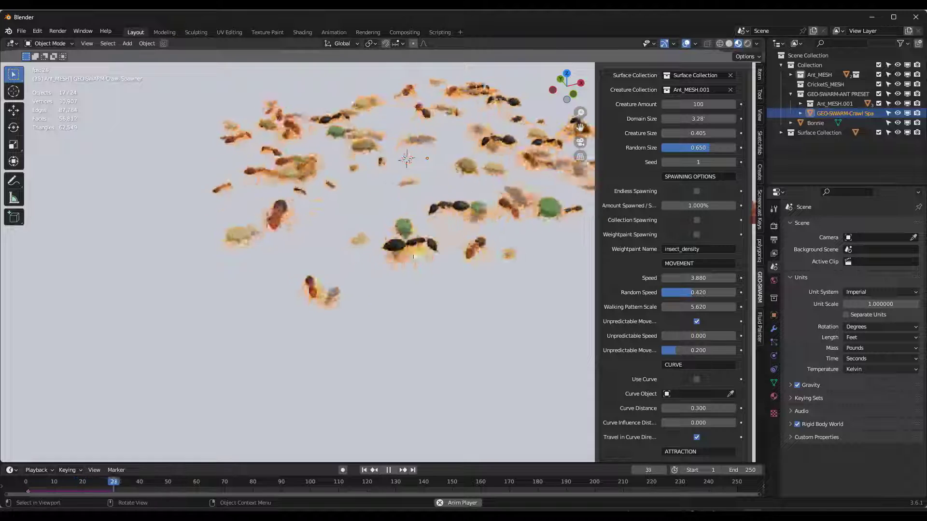
scroll(386, 226, "down", 3)
scroll(483, 200, "up", 1)
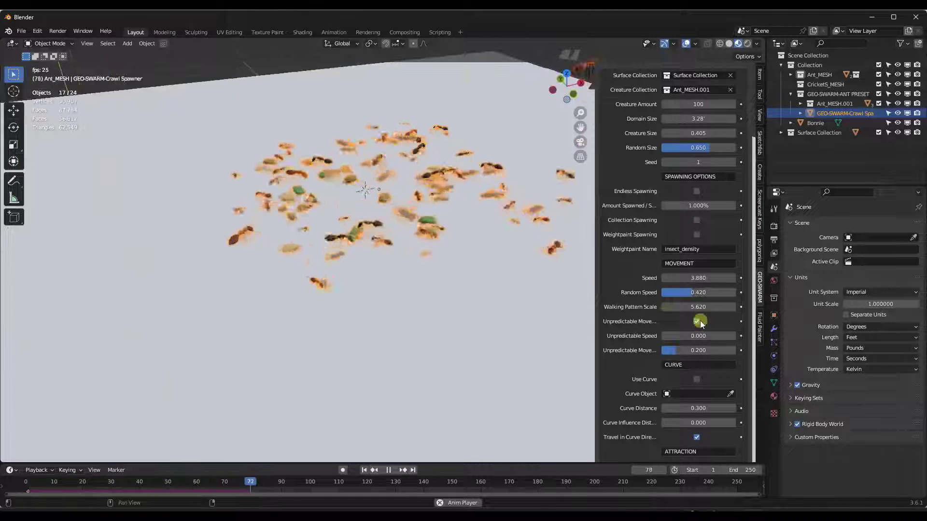
Step: Set the swarm's Walking Pattern Scale to 0.500 and check how the creatures move across the plane
left_click_drag(698, 307, 700, 307)
mouse_move(456, 312)
left_mouse_down()
mouse_move(354, 311)
mouse_move(548, 313)
mouse_move(441, 313)
left_mouse_up()
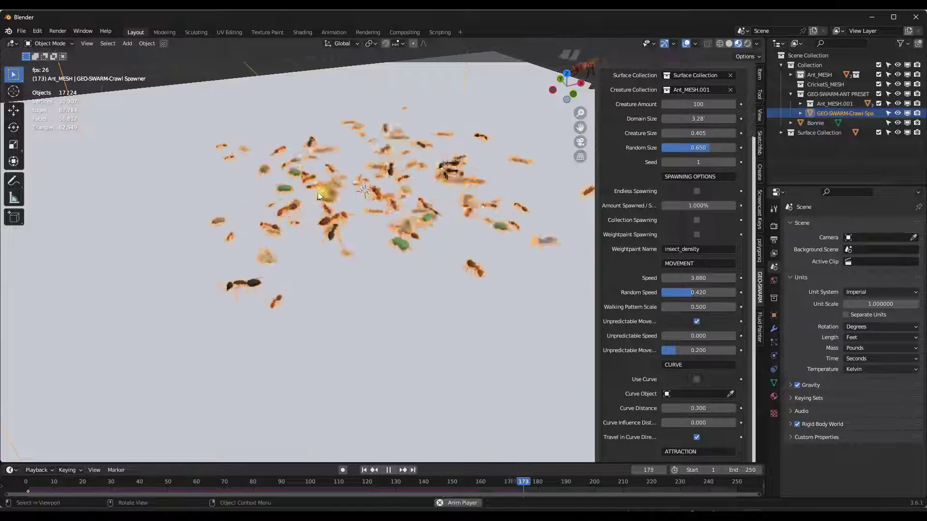
scroll(323, 196, "down", 3)
scroll(377, 176, "up", 3)
scroll(344, 163, "down", 4)
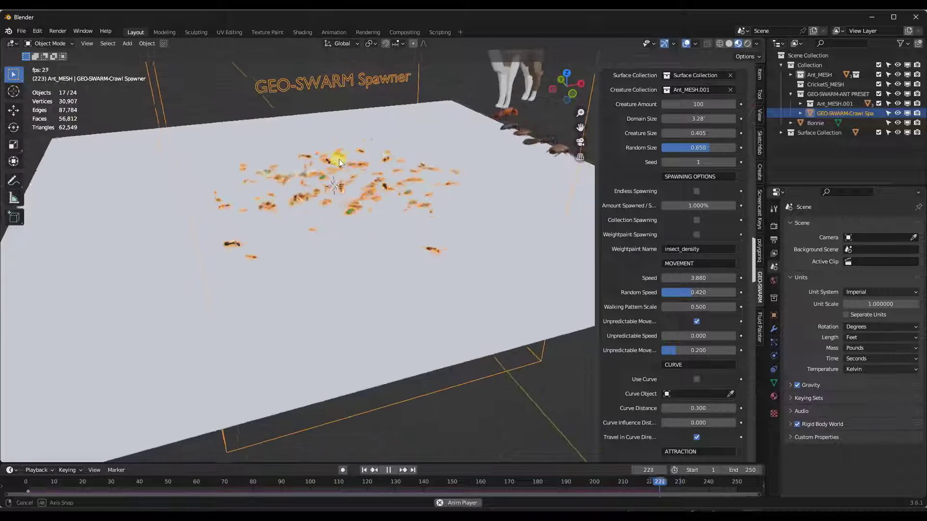
Step: Turn on Use Curve in the swarm's curve settings
scroll(636, 281, "down", 10)
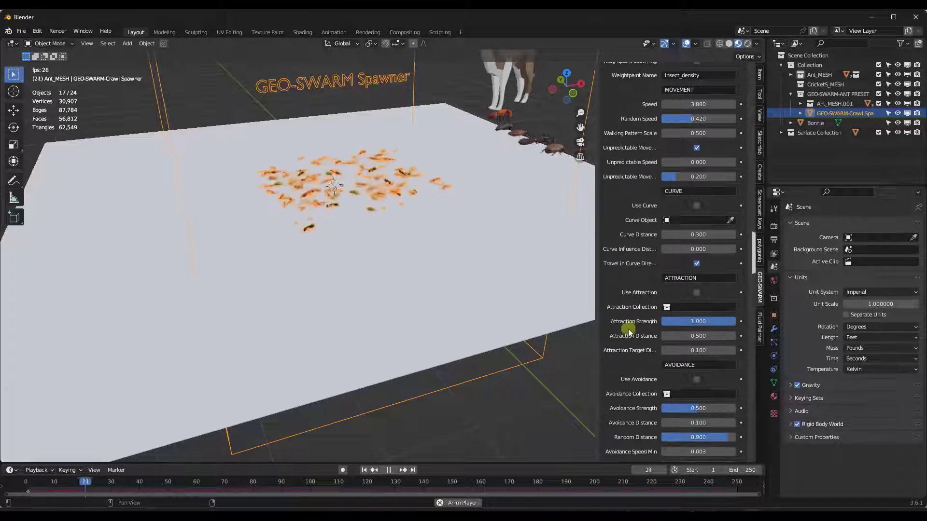
scroll(627, 329, "down", 2)
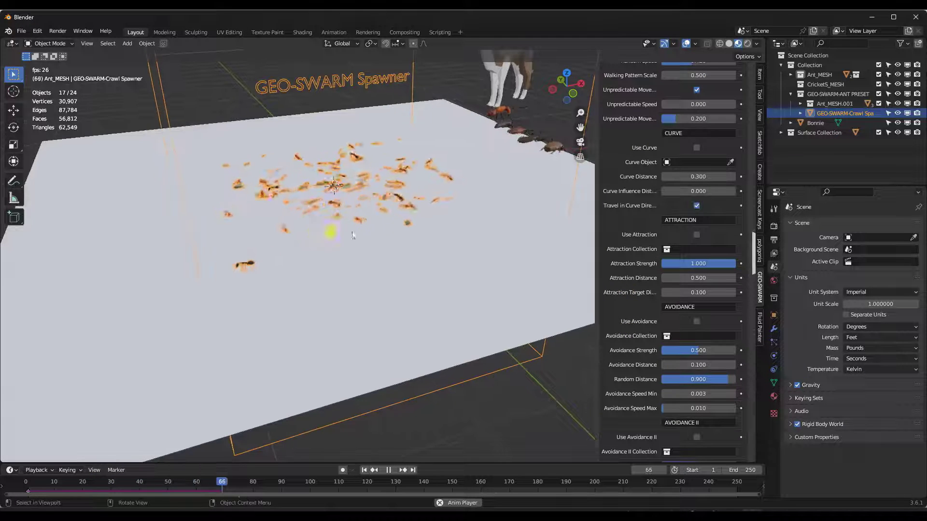
middle_click_drag(325, 232, 367, 203)
scroll(334, 199, "up", 1)
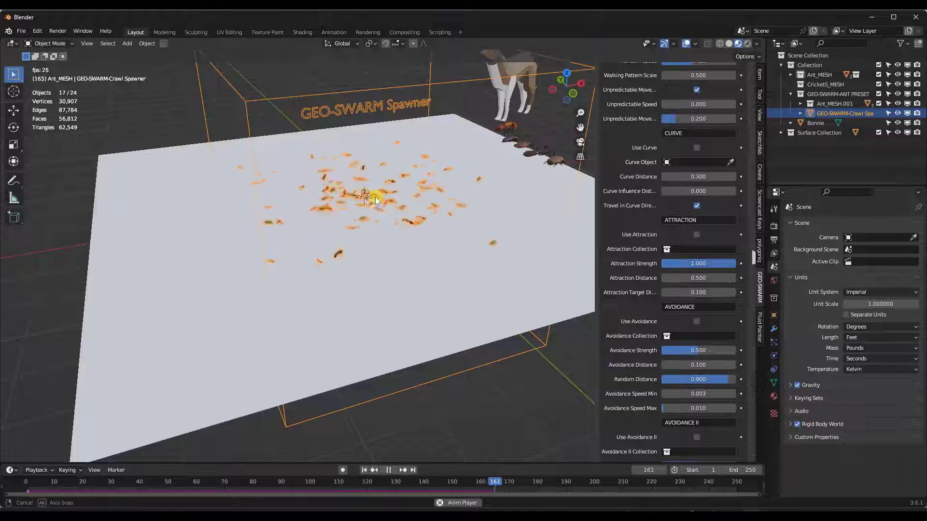
middle_click_drag(375, 197, 376, 200)
left_click(697, 148)
left_click(697, 147)
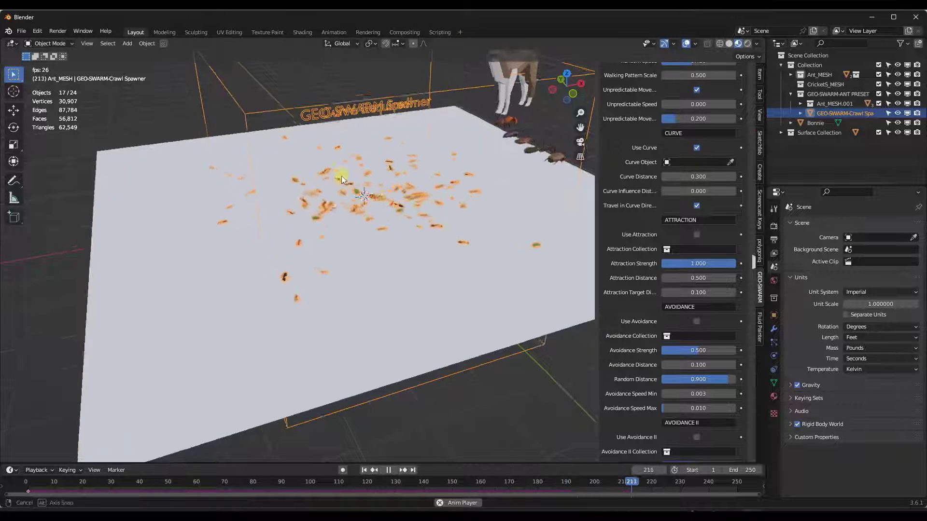
Step: Add a Bezier curve at the middle of the plane
mouse_move(341, 176)
middle_mouse_down()
mouse_move(340, 192)
mouse_move(338, 178)
mouse_move(347, 178)
middle_mouse_up()
scroll(346, 183, "down", 5)
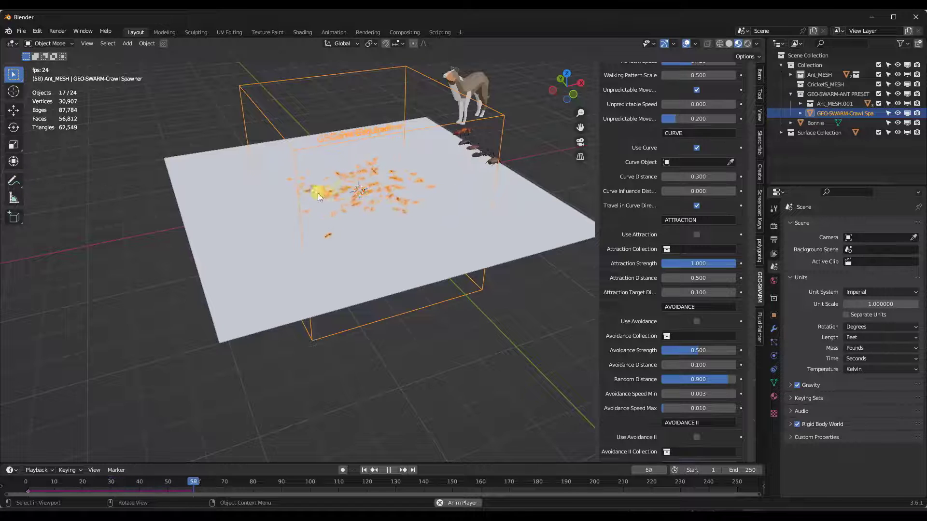
key("shift+a")
mouse_move(340, 213)
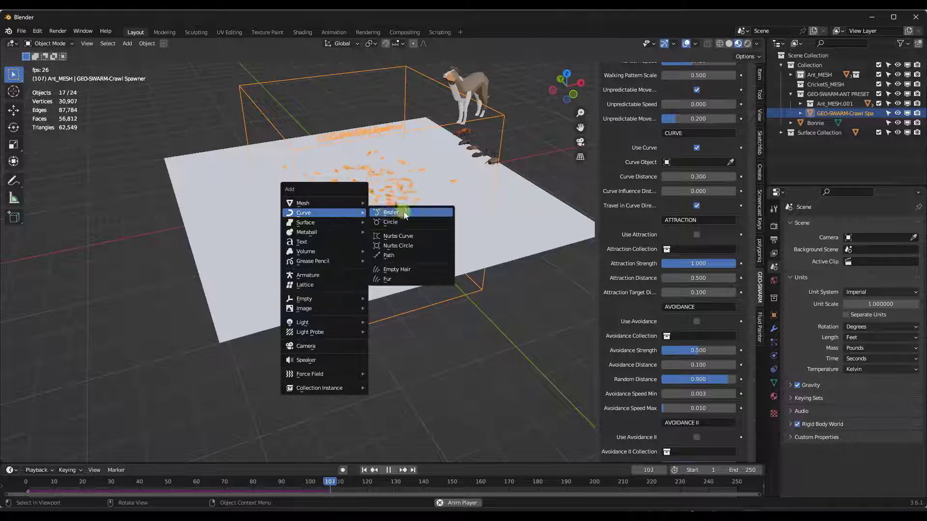
left_click(403, 216)
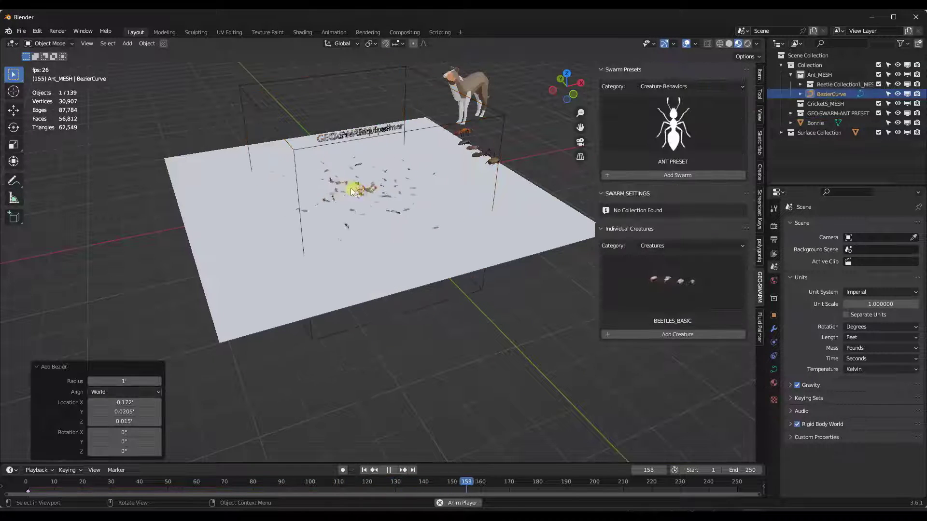
Step: Enter Edit Mode on the Bezier curve and delete all of its vertices
scroll(352, 189, "up", 3)
key("Tab")
scroll(380, 187, "down", 2)
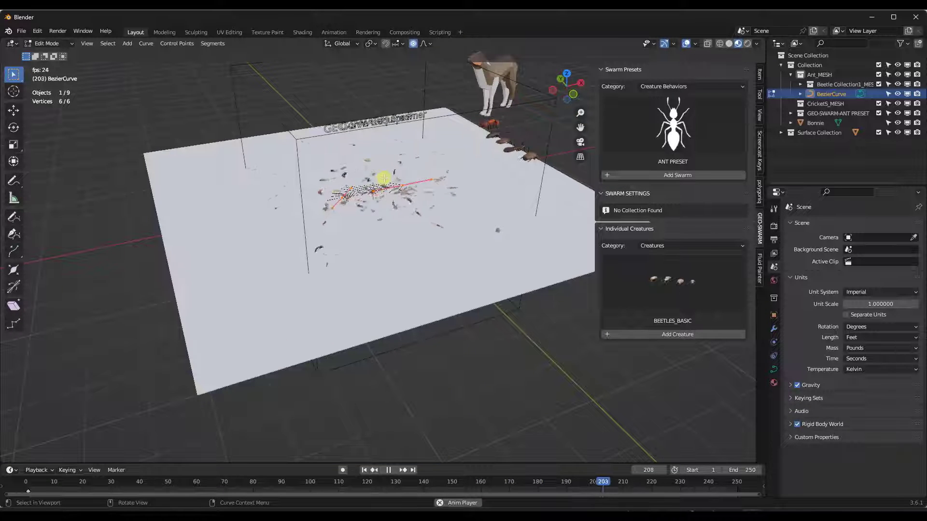
key("x")
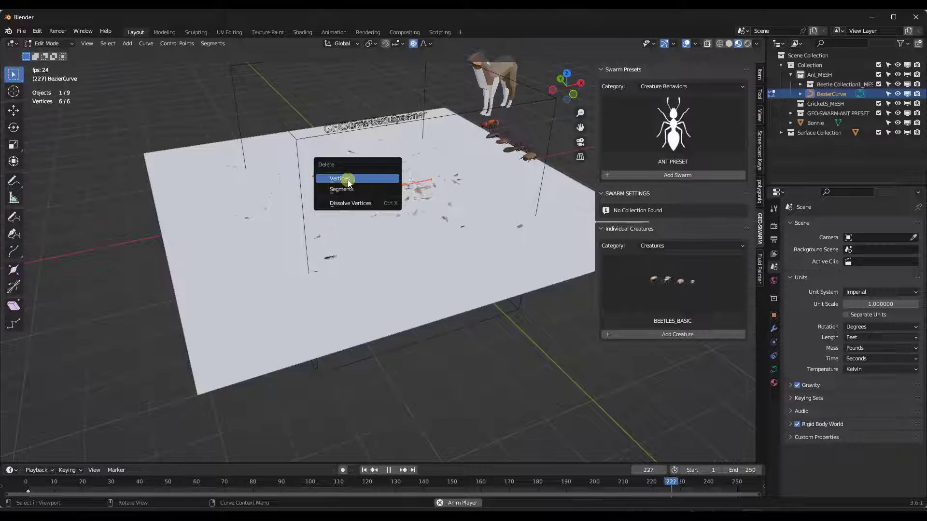
left_click(348, 182)
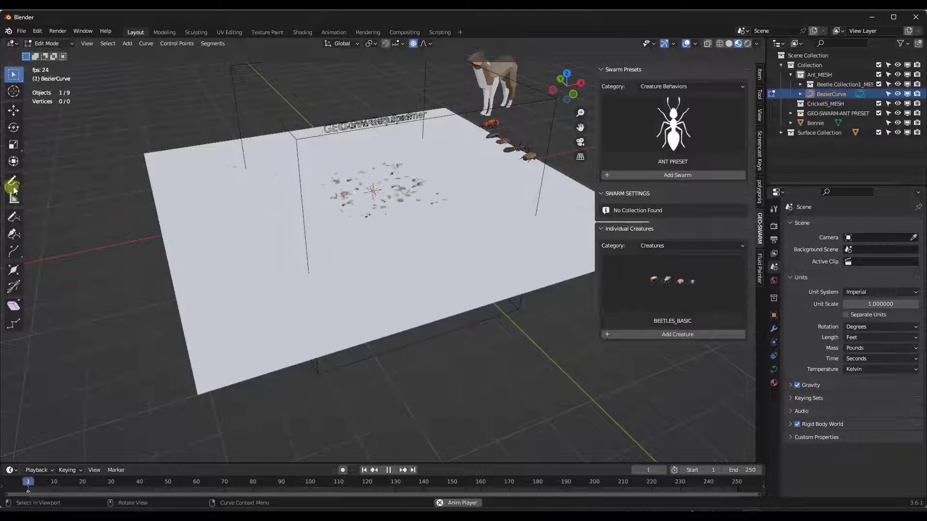
Step: Draw a freehand curve winding across the plane with its depth projected to Surface, and return to Object Mode
left_click(14, 218)
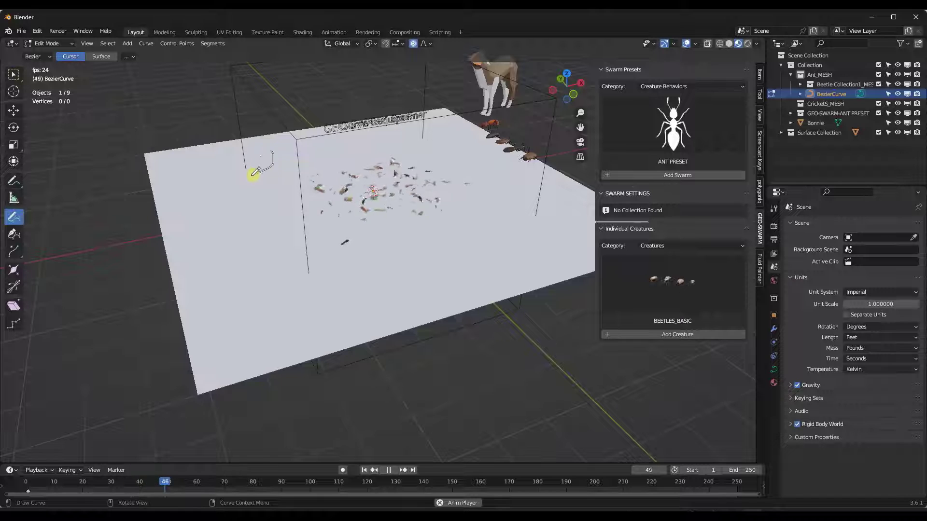
left_click_drag(225, 198, 229, 223)
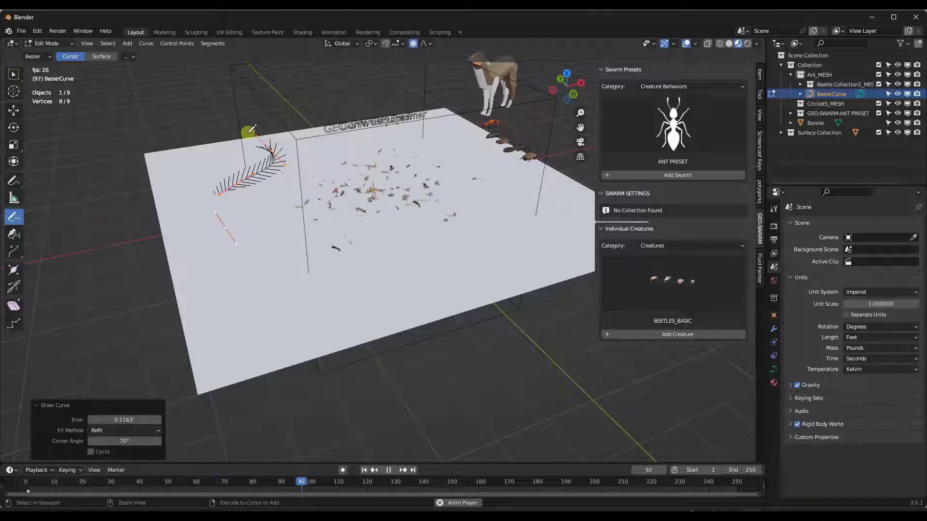
key("ctrl+z")
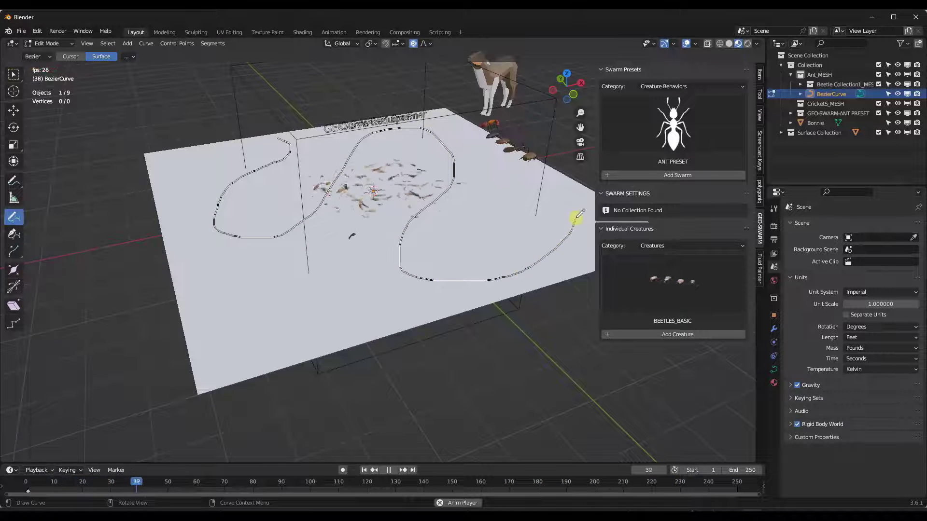
left_click_drag(577, 217, 575, 220)
mouse_move(430, 241)
middle_mouse_down()
mouse_move(368, 207)
mouse_move(438, 236)
mouse_move(420, 233)
middle_mouse_up()
key("Tab")
Step: Select the GEO-SWARM crawl spawner and assign BezierCurve as its Curve Object
left_click(678, 175)
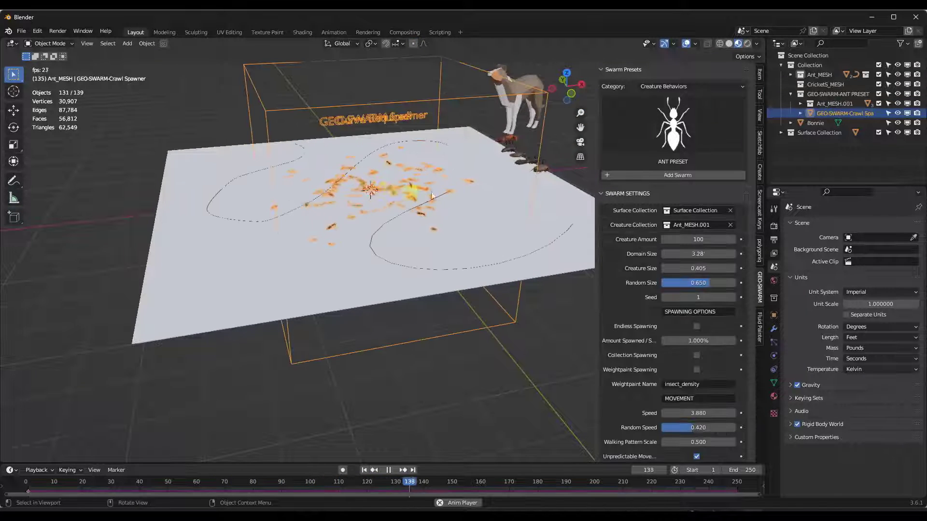
scroll(688, 319, "down", 10)
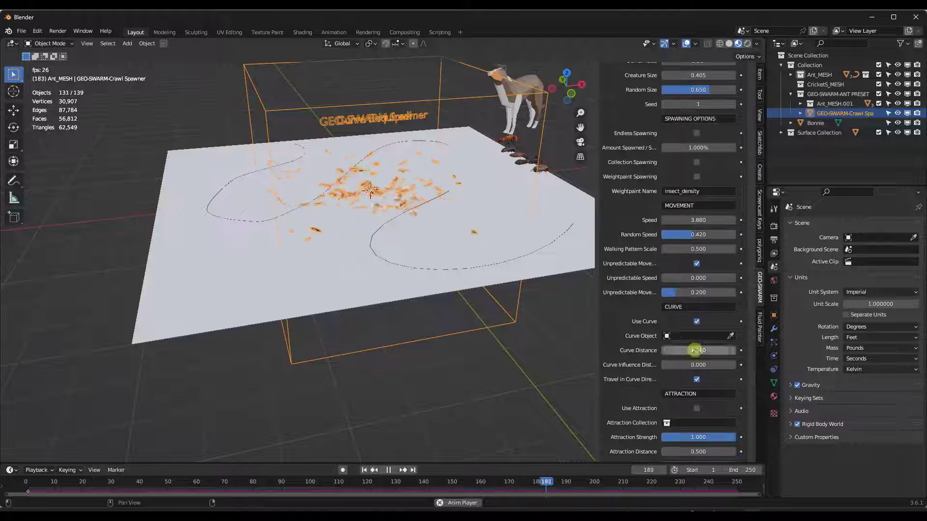
left_click(667, 338)
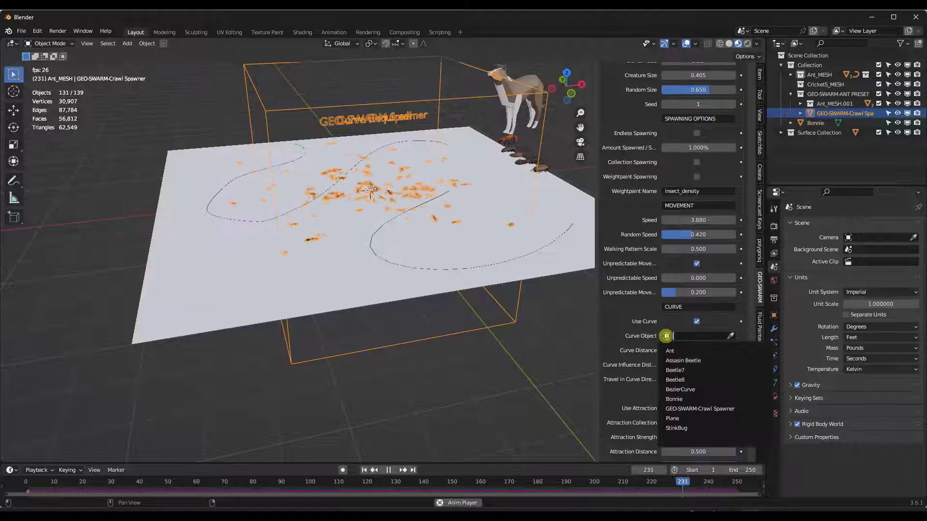
left_click(688, 390)
Step: Set the swarm's Curve Distance to 0.100 and watch the creatures crawl along the curve
middle_click_drag(346, 179, 344, 196)
scroll(327, 197, "up", 2)
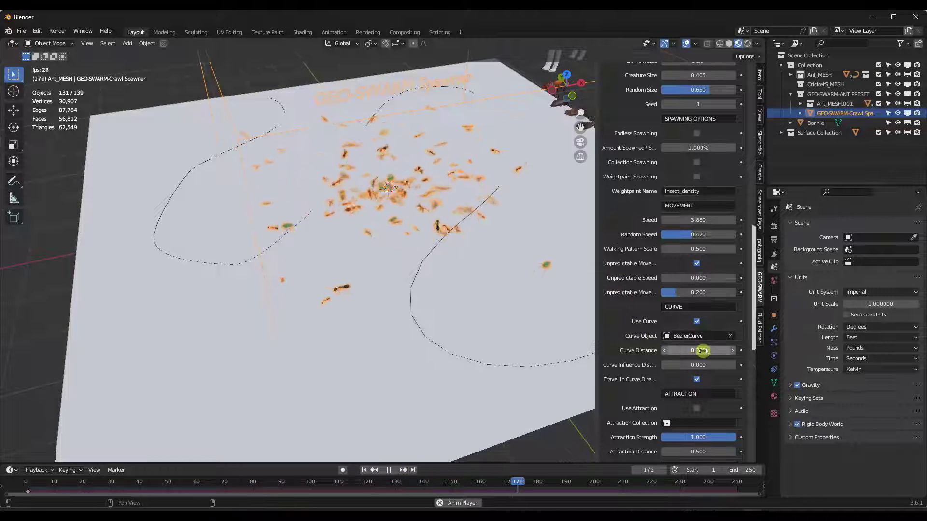
left_click_drag(710, 352, 700, 352)
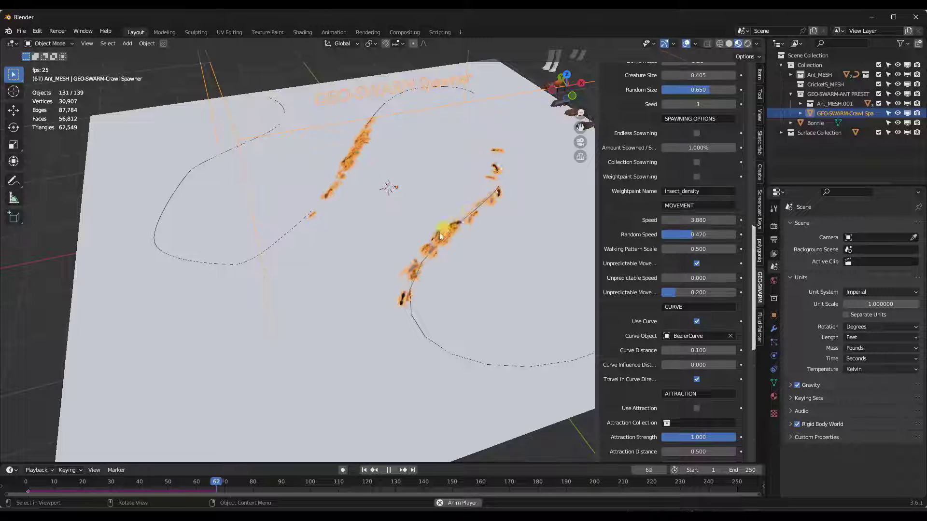
scroll(421, 190, "down", 3)
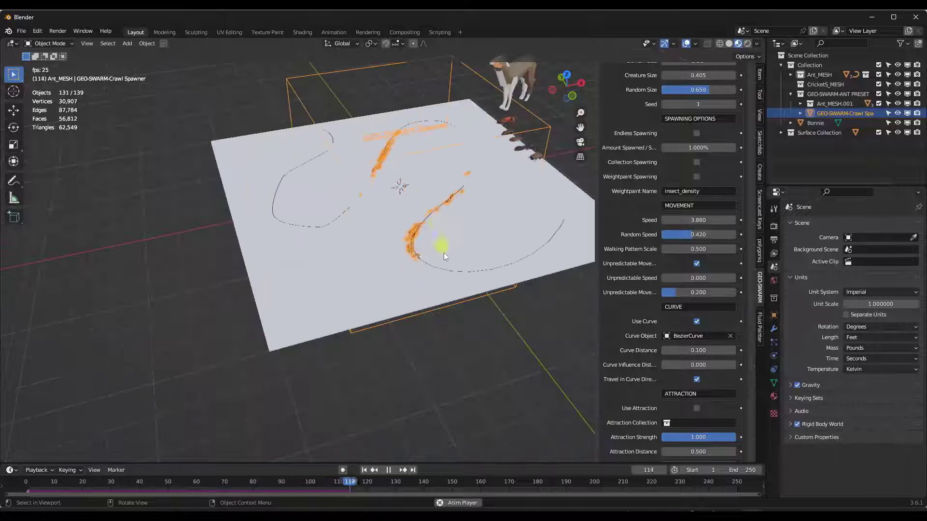
scroll(444, 253, "up", 2)
scroll(423, 265, "up", 2)
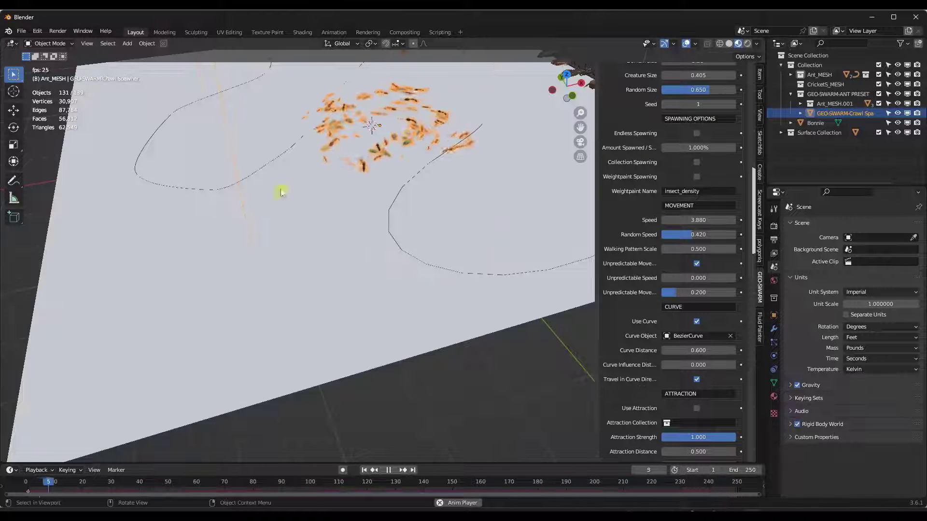
Step: Raise the swarm's Curve Distance to 0.940 to spread the creatures farther from the curve
middle_click_drag(386, 181, 424, 190)
scroll(416, 177, "down", 3)
left_click(704, 350)
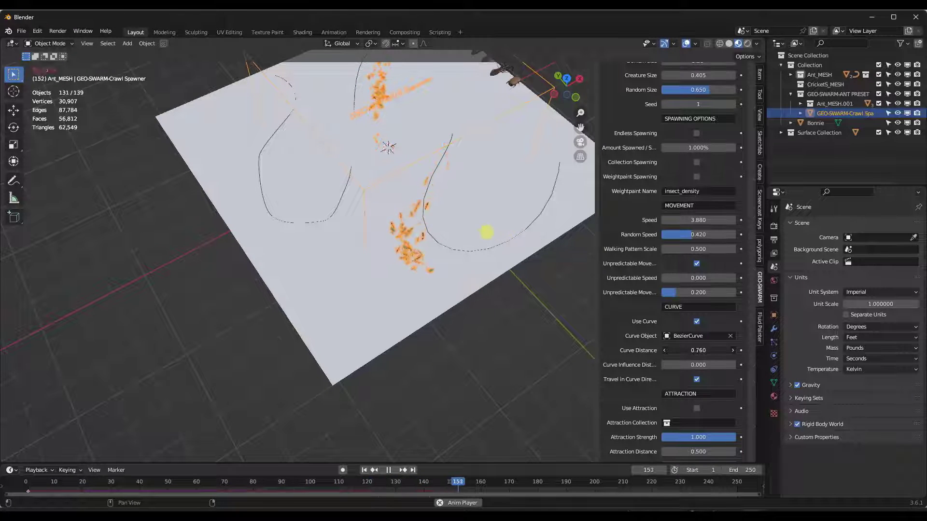
middle_click_drag(407, 242, 371, 214)
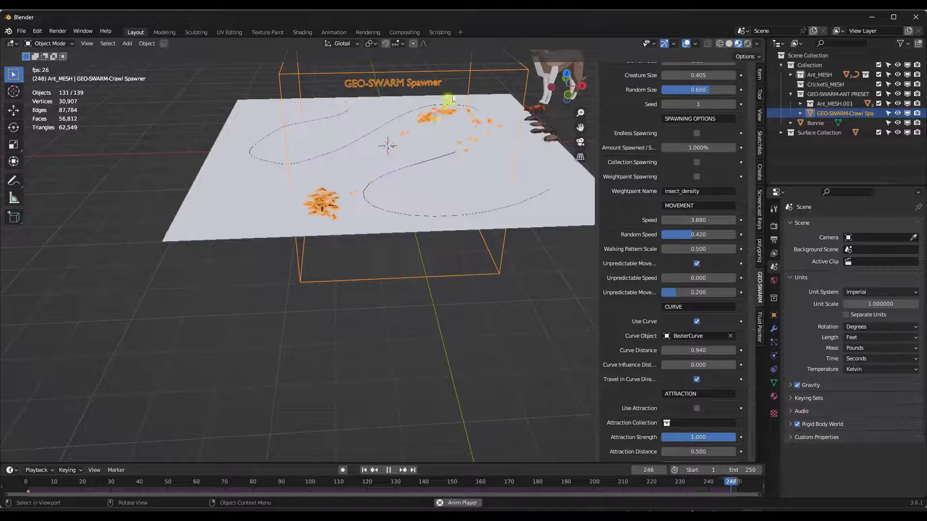
scroll(390, 135, "up", 4)
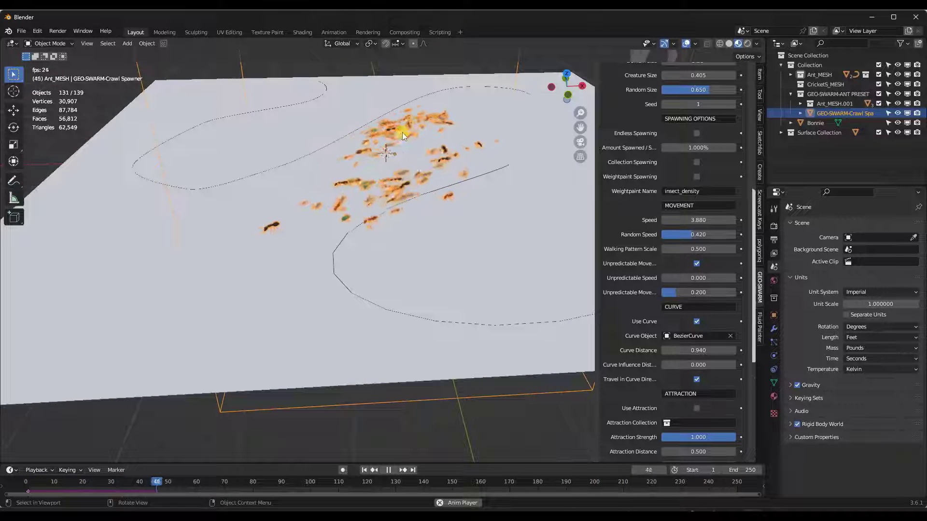
Step: Turn off Use Curve and turn on Use Attraction in the swarm settings
scroll(430, 136, "down", 4)
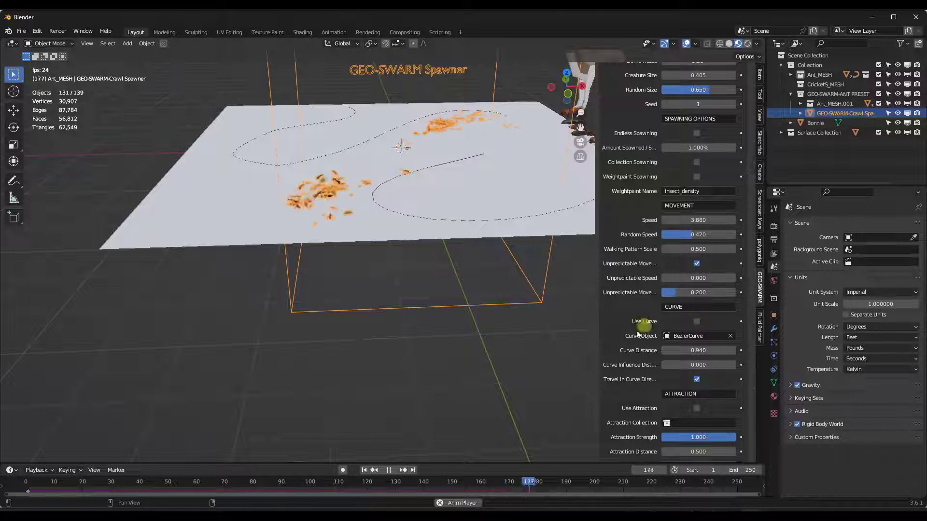
scroll(639, 329, "down", 8)
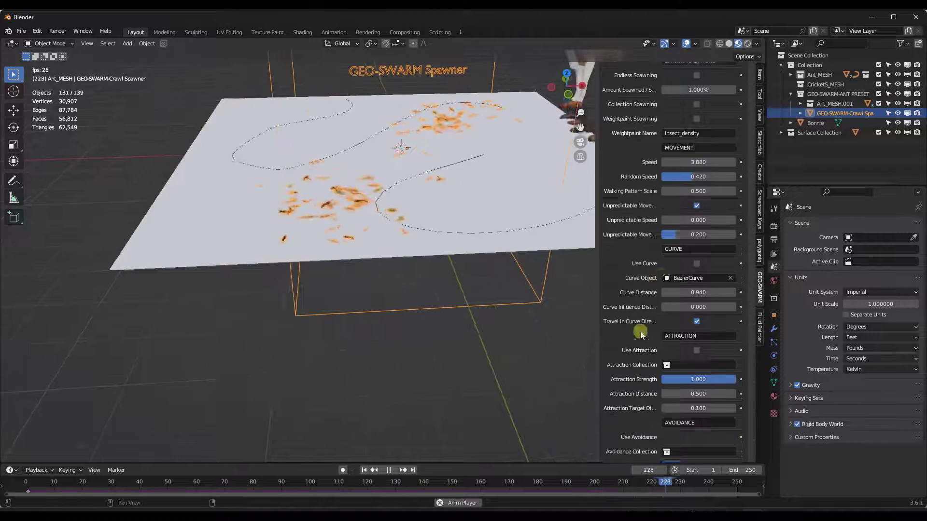
middle_click_drag(394, 193, 369, 149)
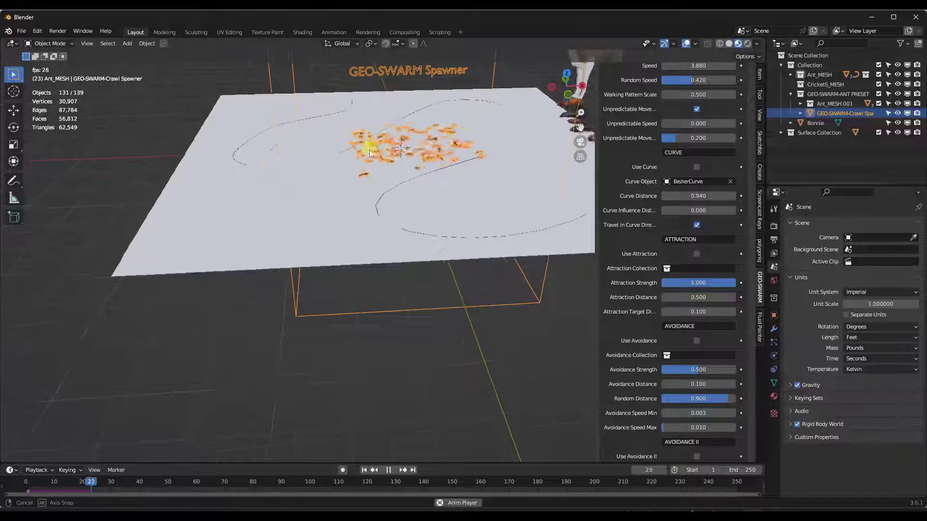
scroll(370, 152, "up", 2)
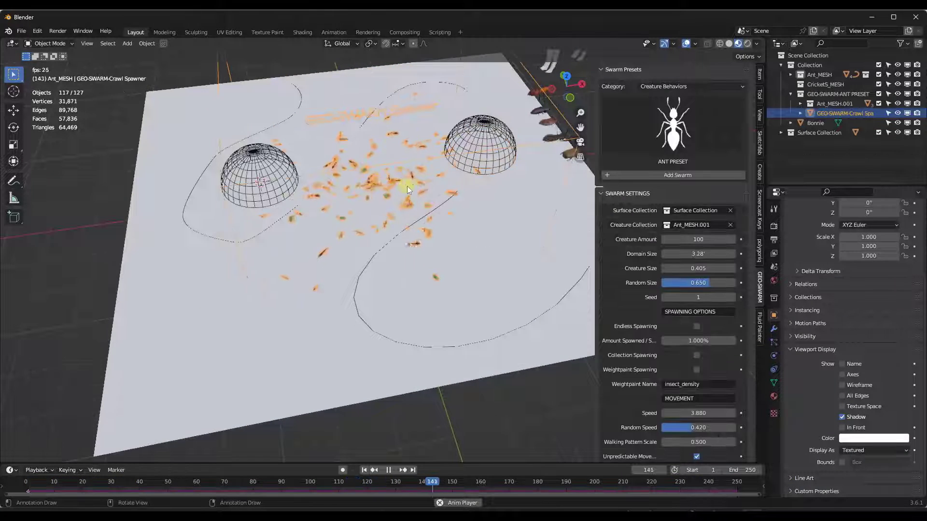
scroll(654, 297, "down", 15)
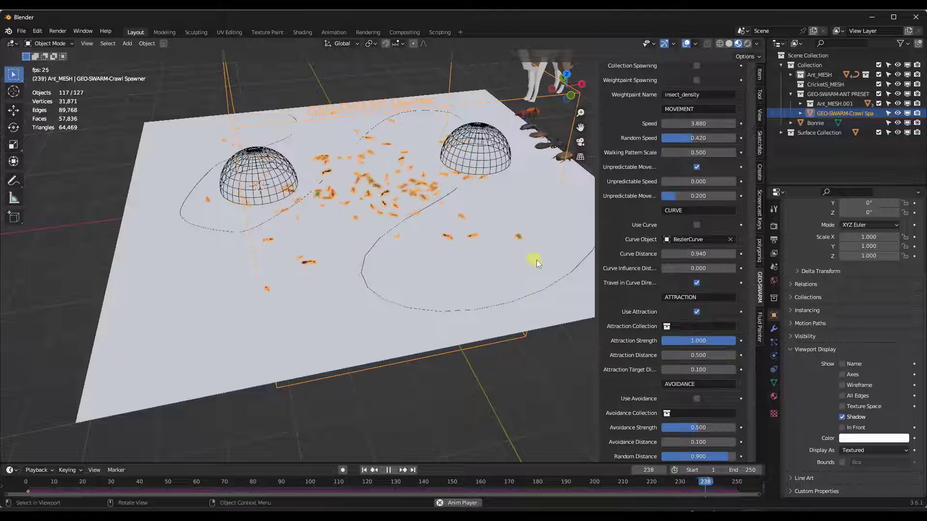
Step: Create a new collection directly under the Scene Collection and name it Attraction
right_click(794, 56)
left_click(794, 57)
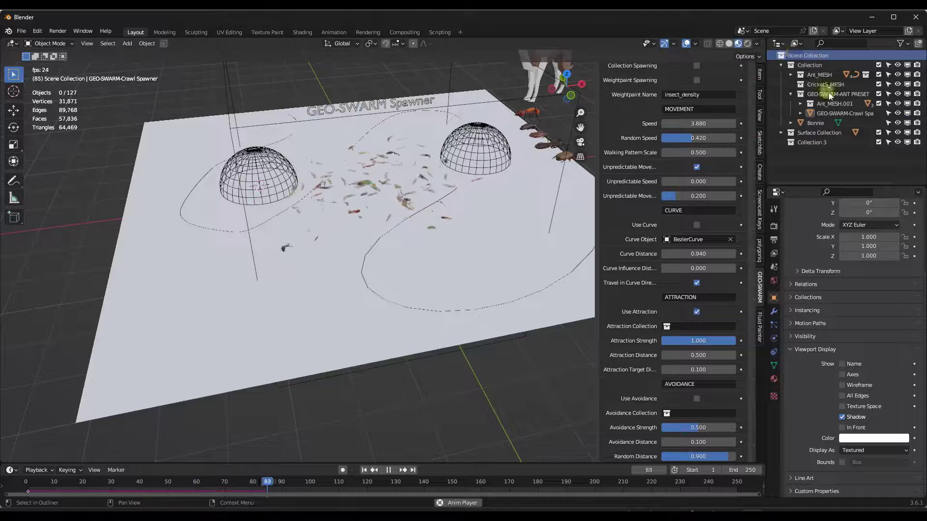
left_click(820, 141)
double_click(826, 141)
type("Attraction")
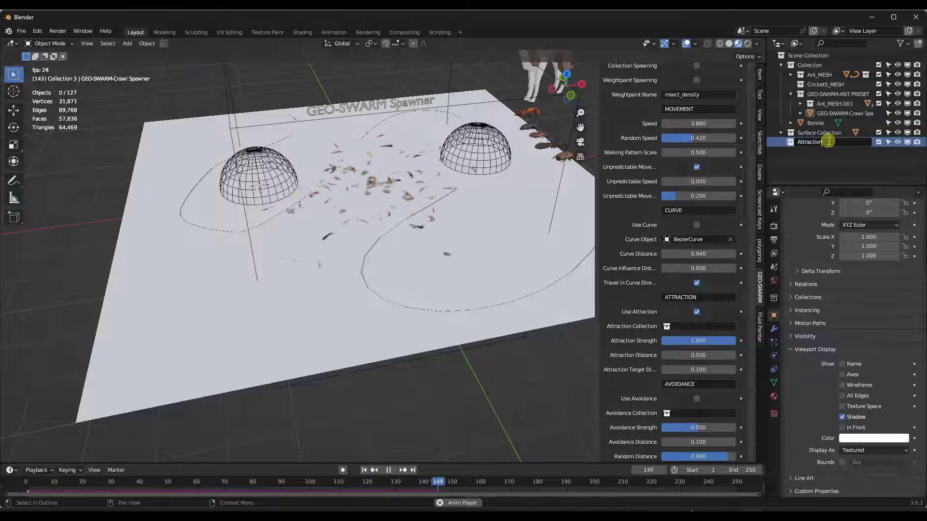
key("Return")
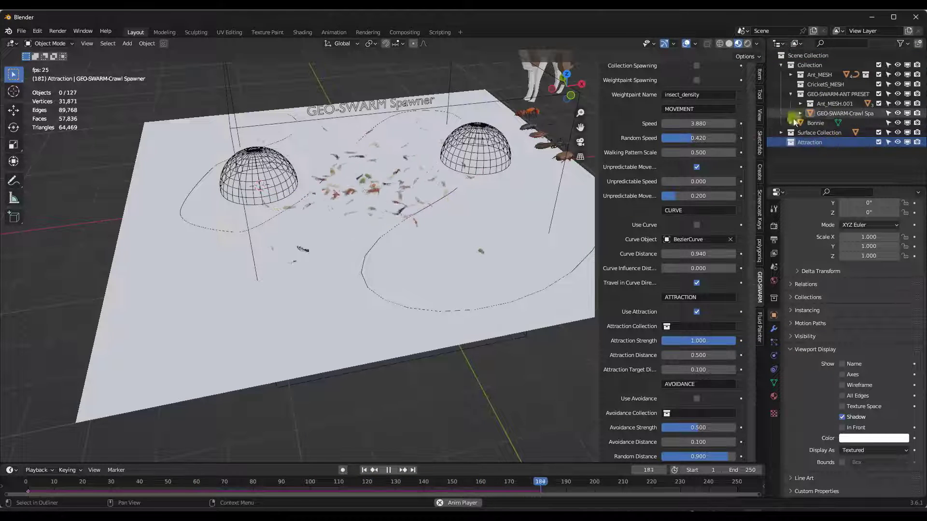
Step: Move both wireframe spheres, Sphere and Sphere.001, into the Attraction collection
left_click(454, 158)
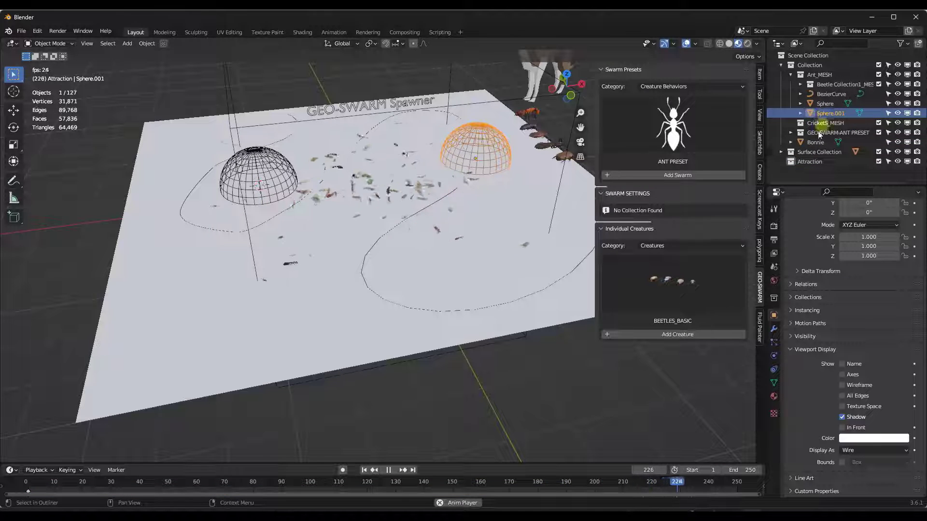
left_click_drag(818, 132, 807, 162)
left_click_drag(827, 105, 811, 152)
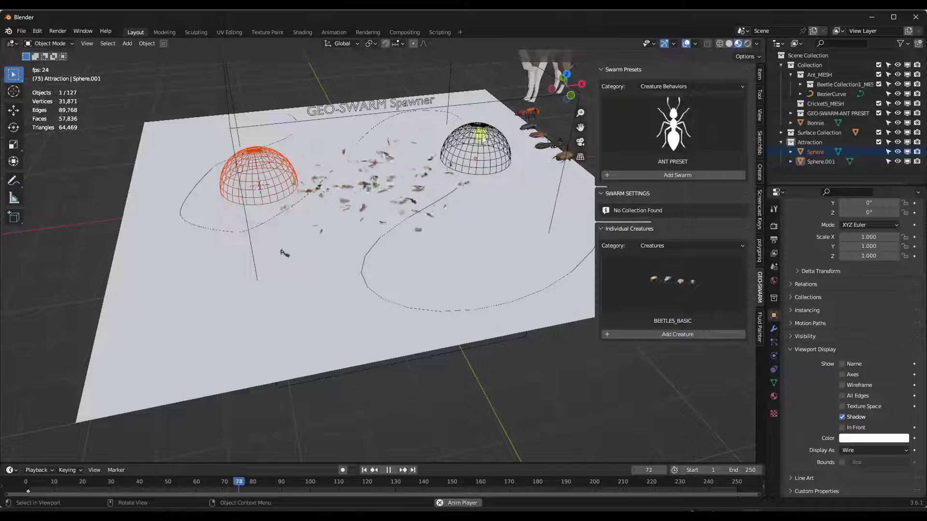
Step: Select the swarm spawner and set its Attraction Collection to Attraction
left_click(444, 111)
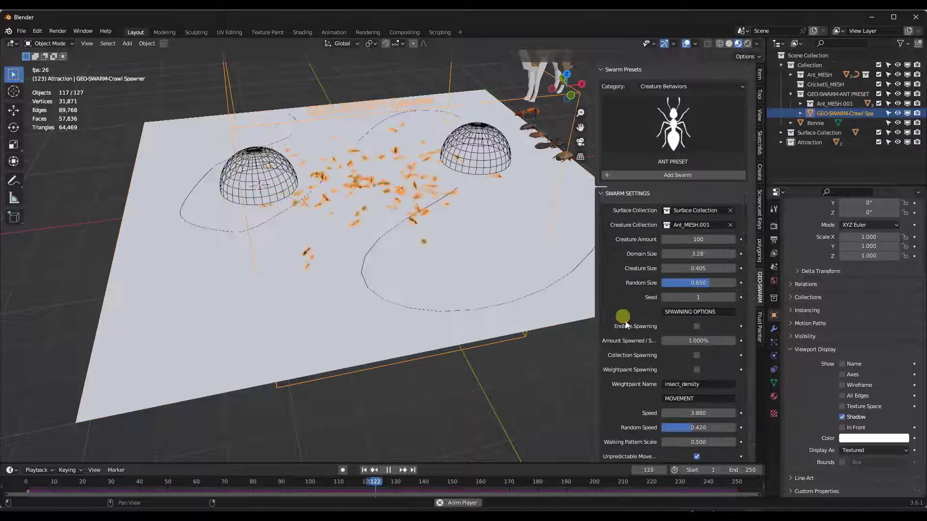
scroll(659, 343, "down", 15)
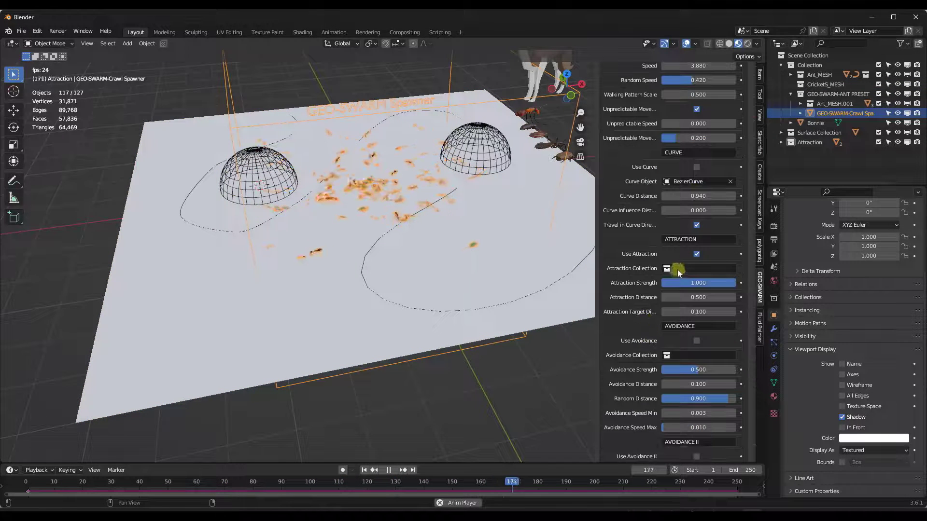
left_click(667, 269)
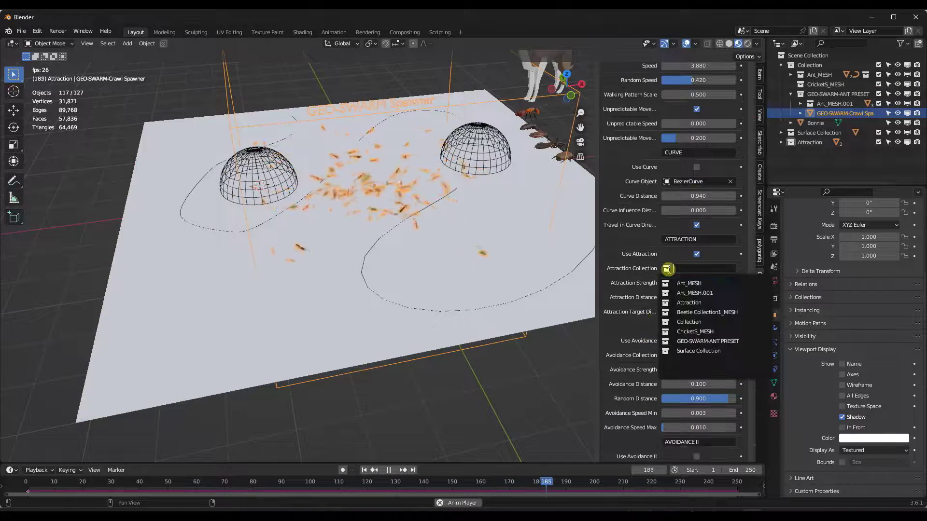
left_click(695, 306)
Step: Move Sphere.001 along the Y axis toward the plane's front edge and set the swarm's Attraction Distance to 1.960
middle_click_drag(338, 200, 368, 219)
left_click(474, 147)
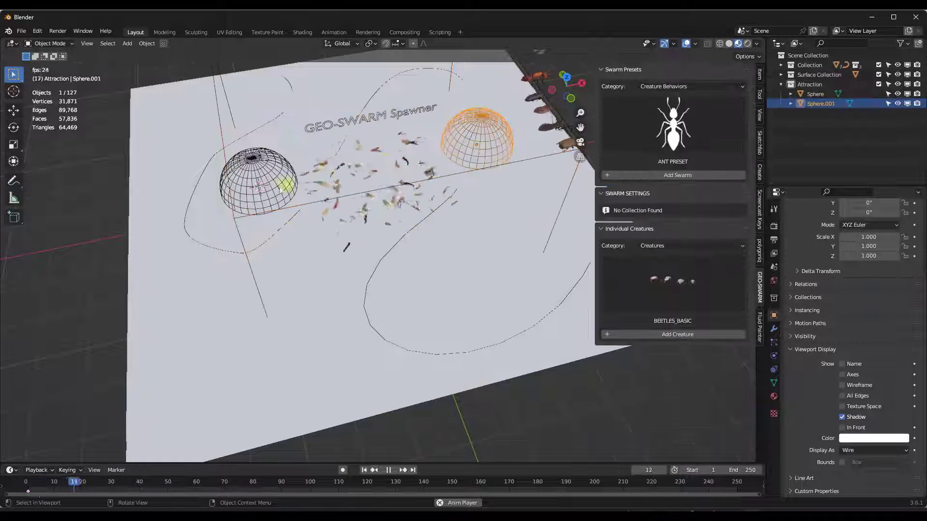
key("g")
key("x")
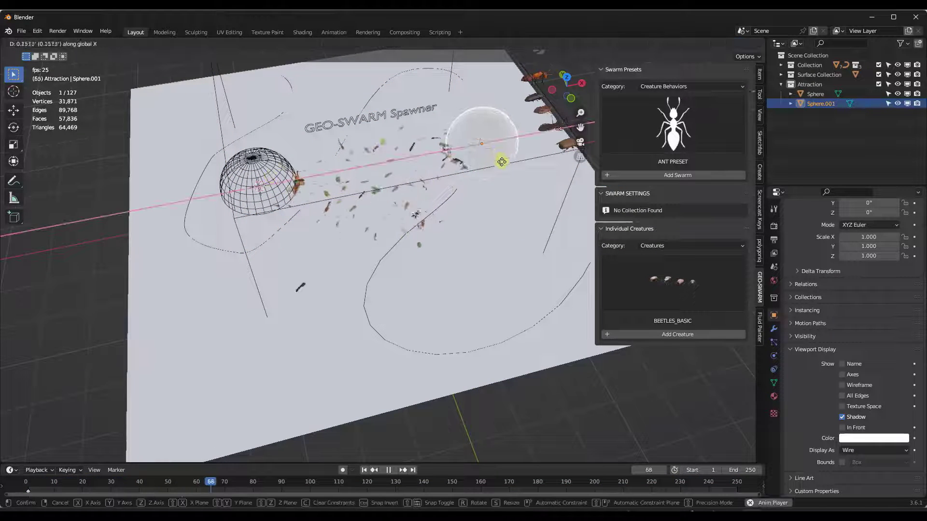
key("y")
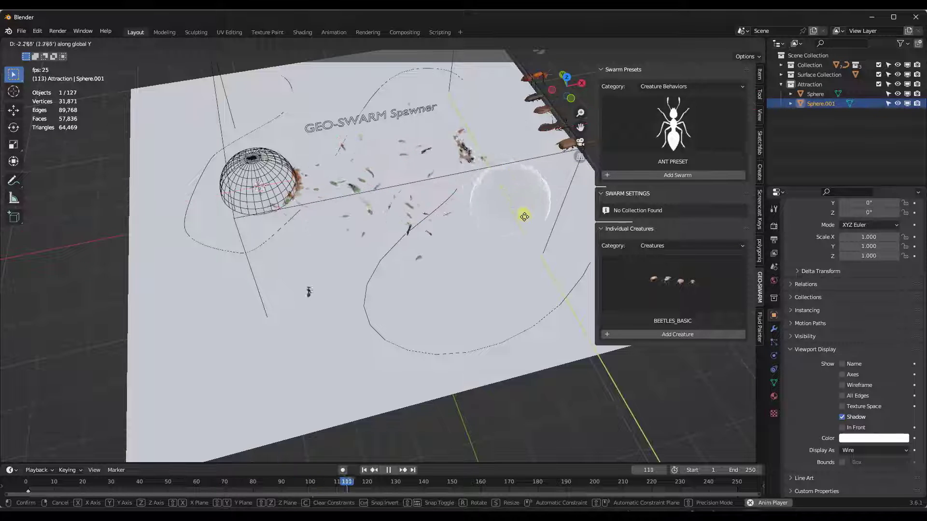
left_click(515, 213)
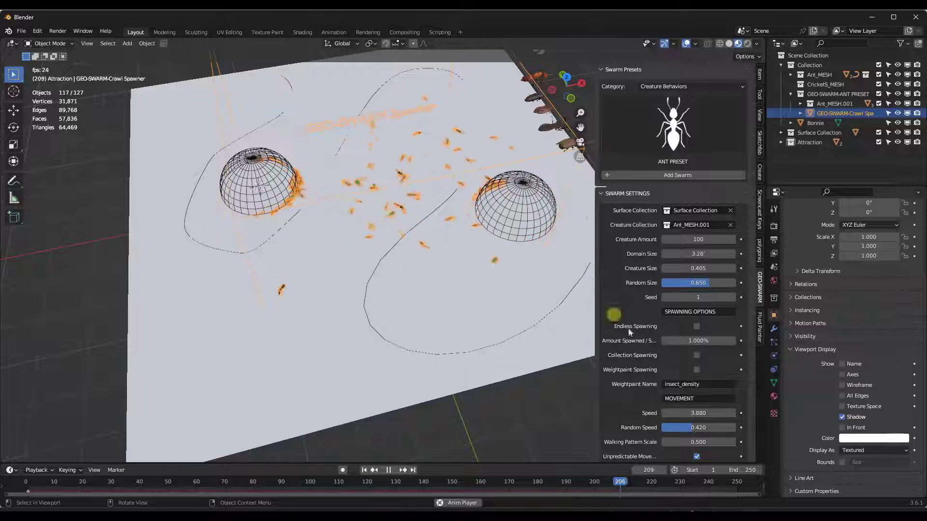
scroll(662, 331, "down", 15)
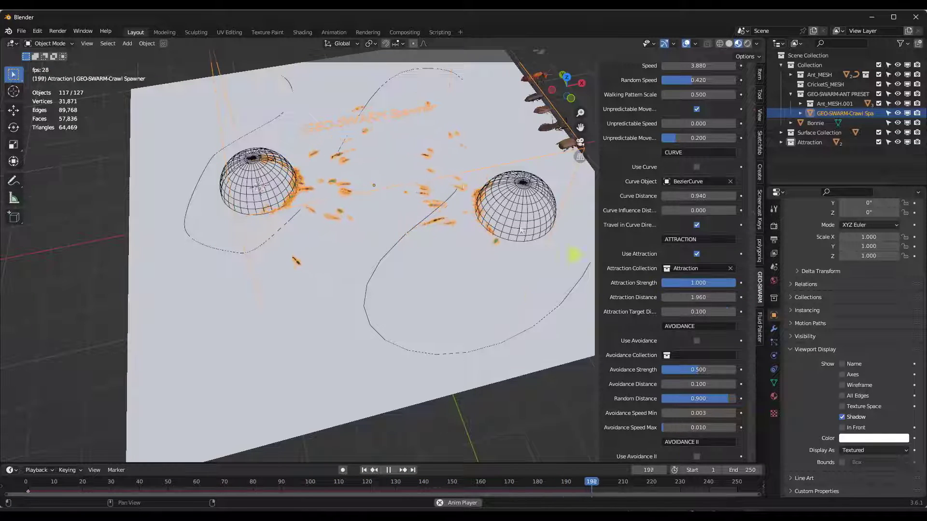
Step: In top view, move Sphere.001 by about -0.75 ft in X and -0.88 ft in Y while the animation plays
left_click(521, 191)
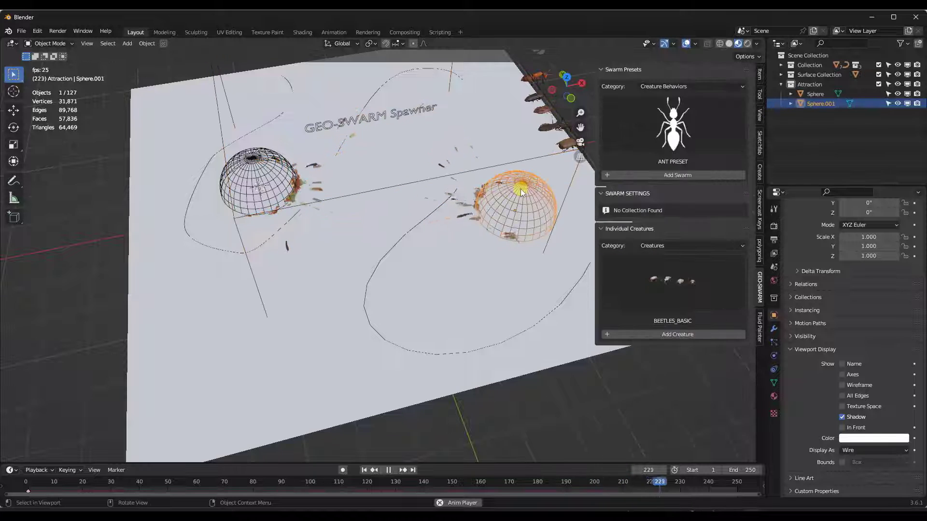
left_click(562, 80)
key("g")
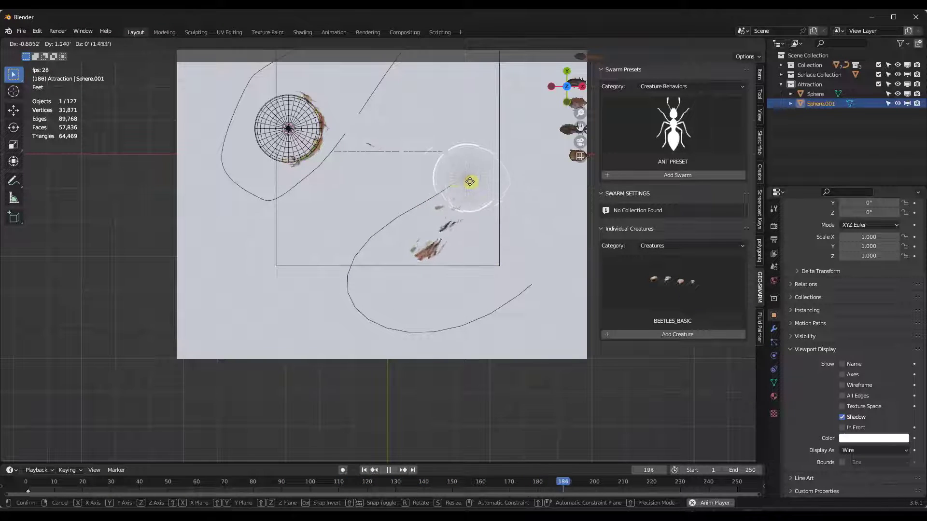
left_click(477, 255)
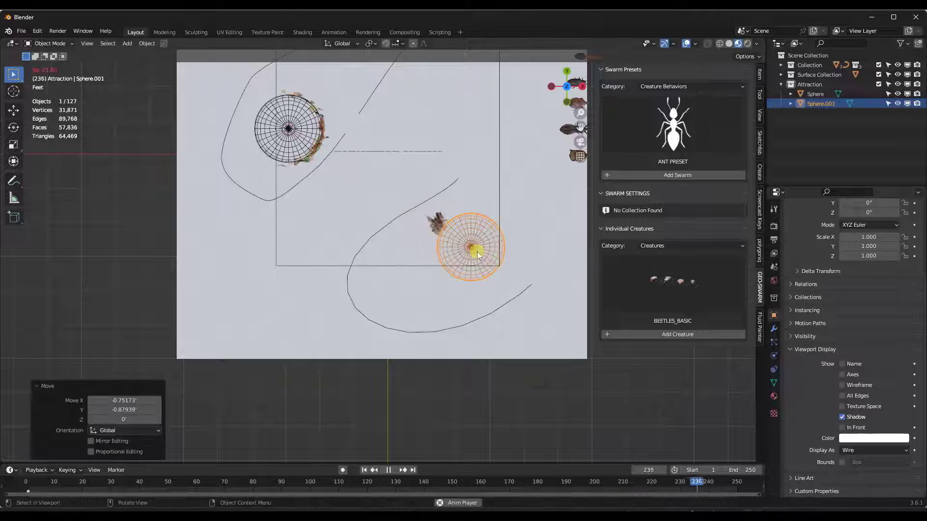
Step: Move both attraction spheres together by about 0.28 ft in X and 0.18 ft in Y
left_click(296, 130, "shift")
key("g")
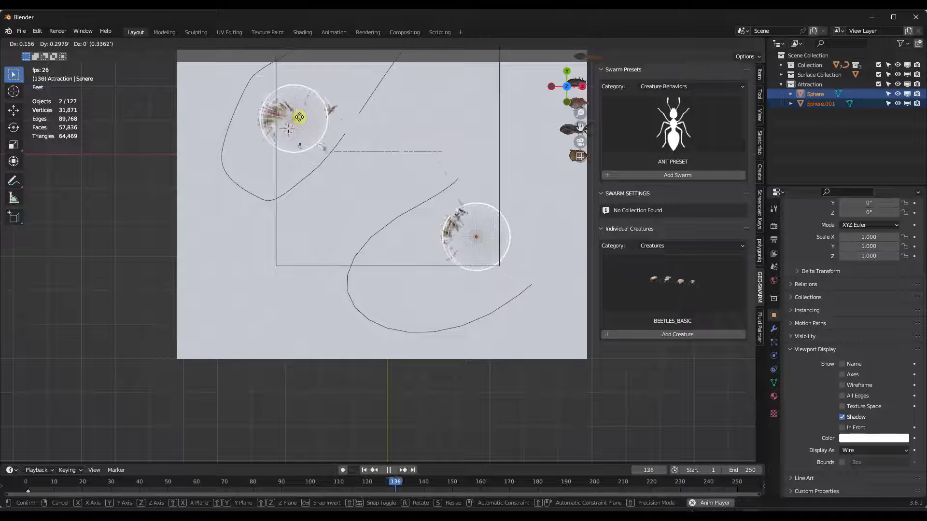
left_click(306, 121)
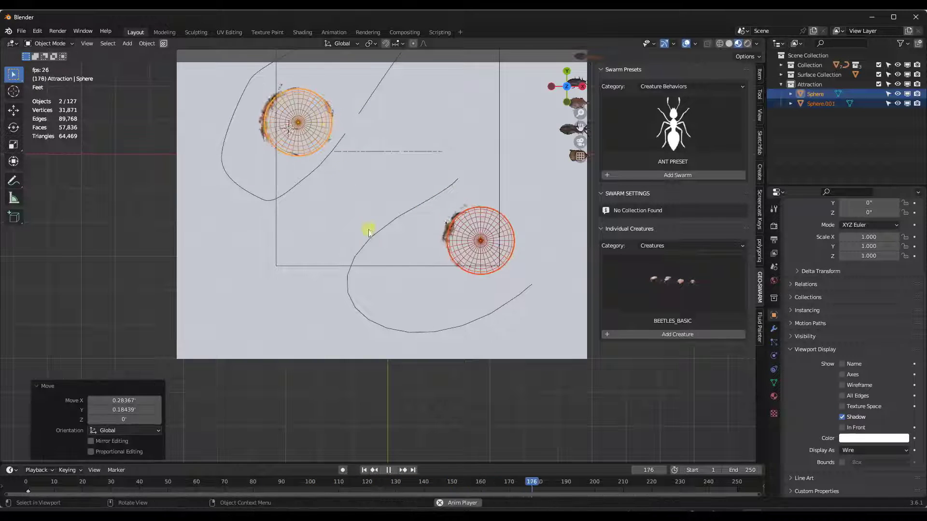
Step: Return the animation to the first frame, select the swarm spawner and turn off its Use Attraction option
middle_click_drag(368, 232, 448, 172)
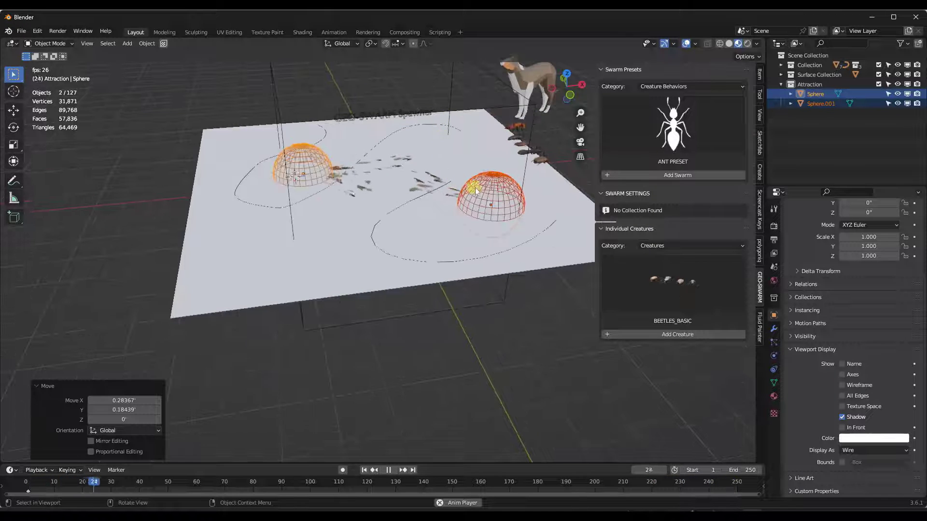
left_click(364, 471)
left_click(419, 113)
scroll(623, 236, "down", 12)
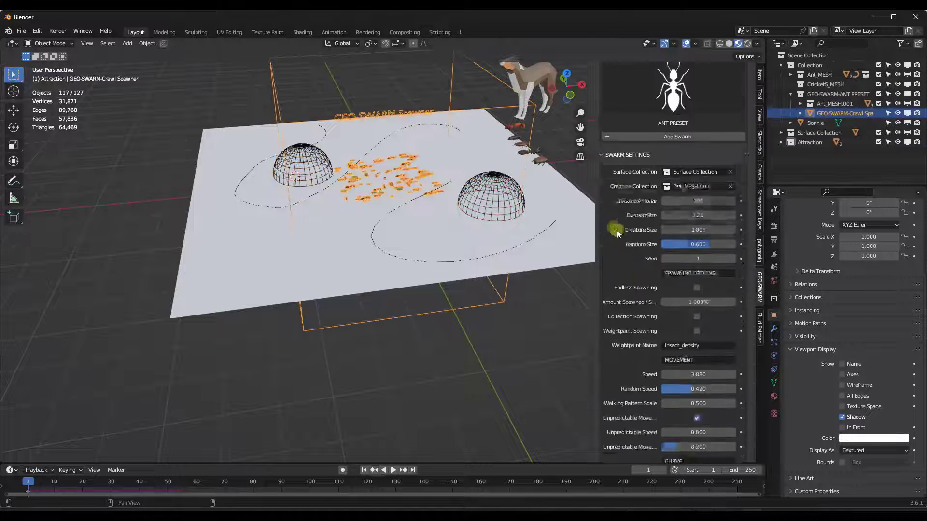
scroll(644, 237, "down", 4)
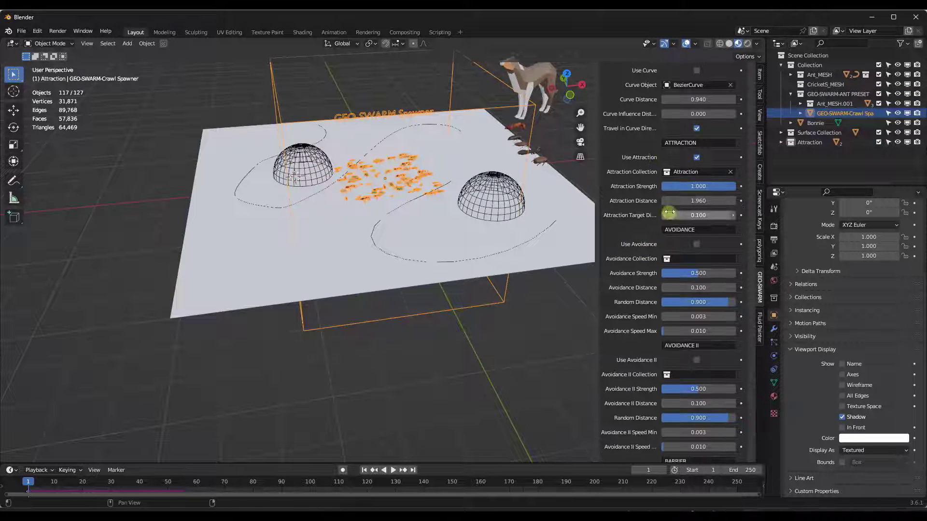
left_click(697, 157)
Step: Turn on Use Avoidance for the swarm and set its Avoidance Collection to Attraction
left_click(696, 244)
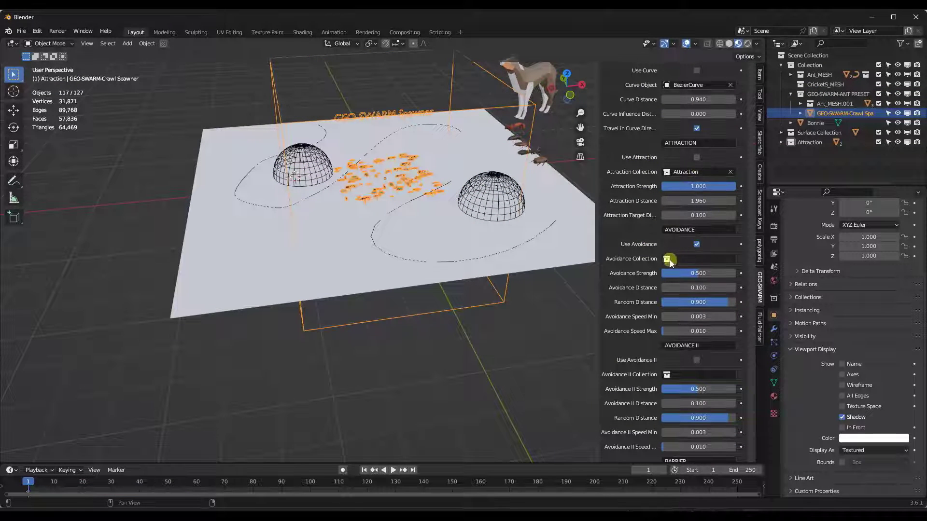
left_click(668, 259)
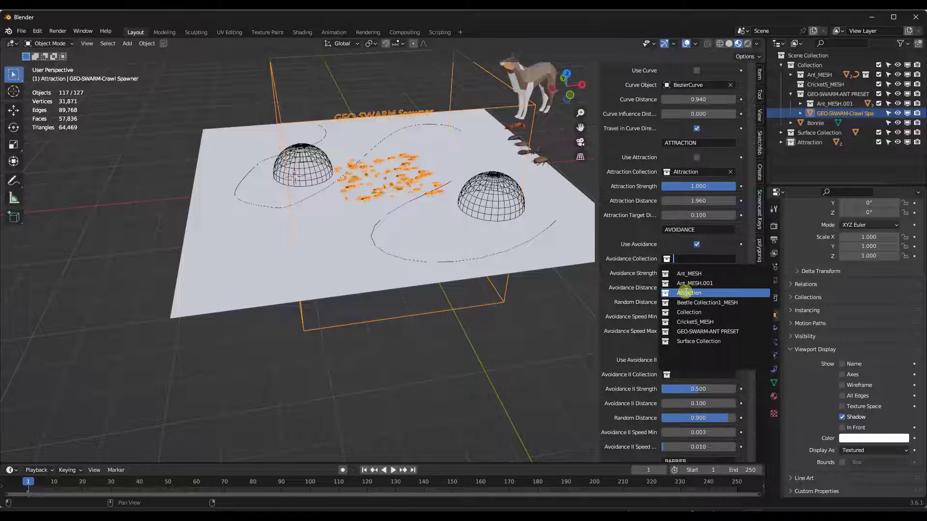
left_click(686, 293)
Step: Play the animation and move Sphere into the swarm by about 0.50 ft in X, 0.03 ft in Y and 0.09 ft in Z
middle_click_drag(433, 198, 464, 231)
middle_click_drag(367, 196, 340, 175)
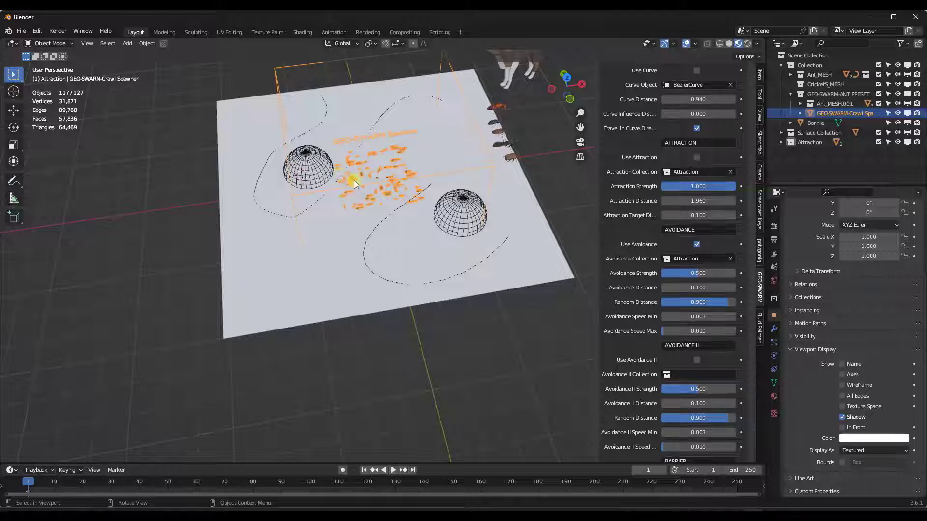
key("space")
left_click(324, 171)
key("g")
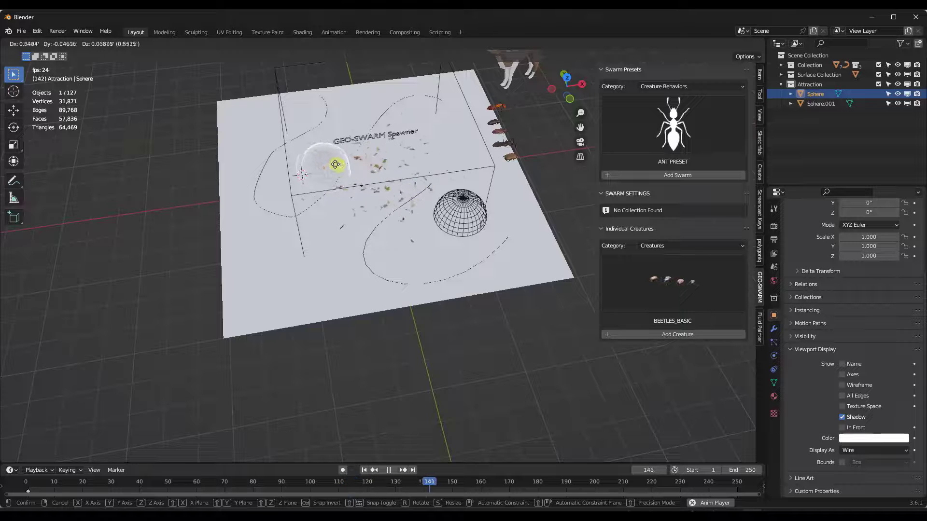
left_click(337, 167)
Step: In top view, move Sphere by about 1.39 ft in X and -0.66 ft in Y while the animation plays
left_click(567, 80)
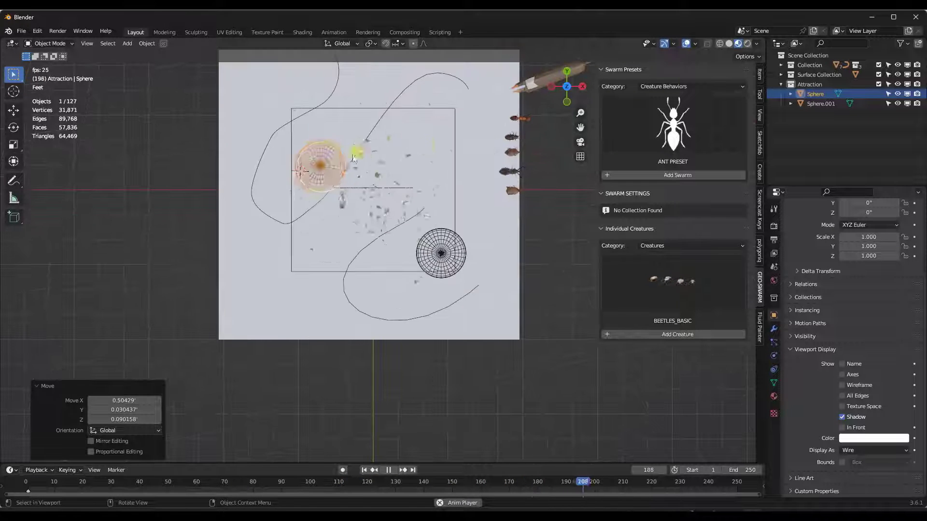
key("g")
left_click(362, 186)
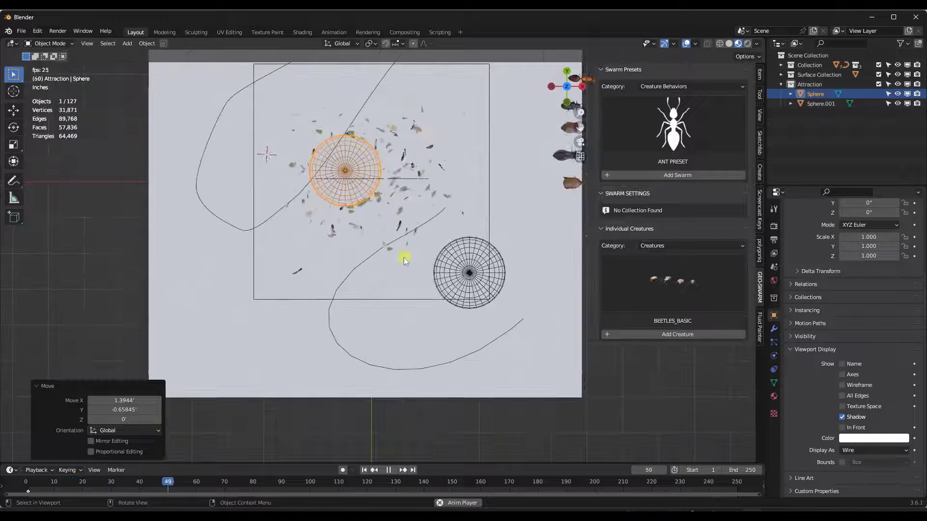
Step: Select the swarm spawner and set its Avoidance Strength to 0.853 and Avoidance Distance to 0.250
left_click(404, 258)
left_click(490, 210)
scroll(680, 354, "down", 4)
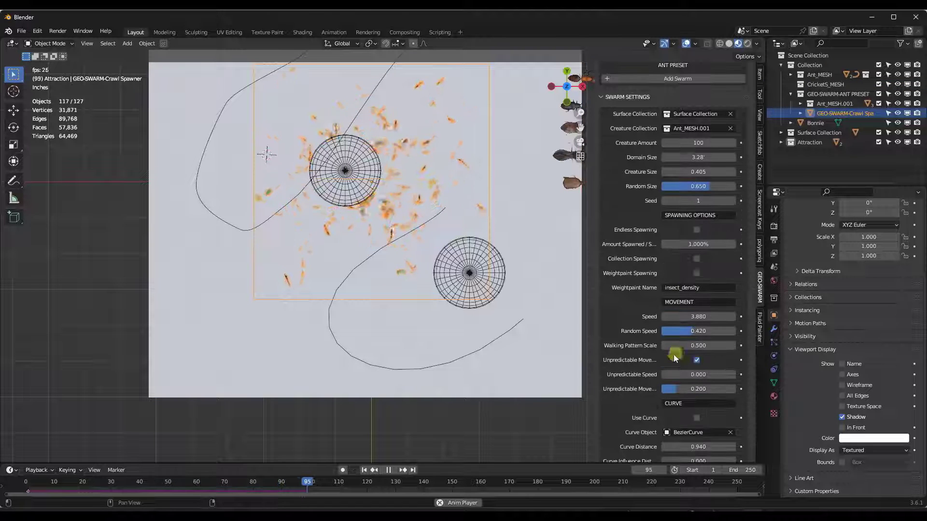
scroll(673, 354, "down", 10)
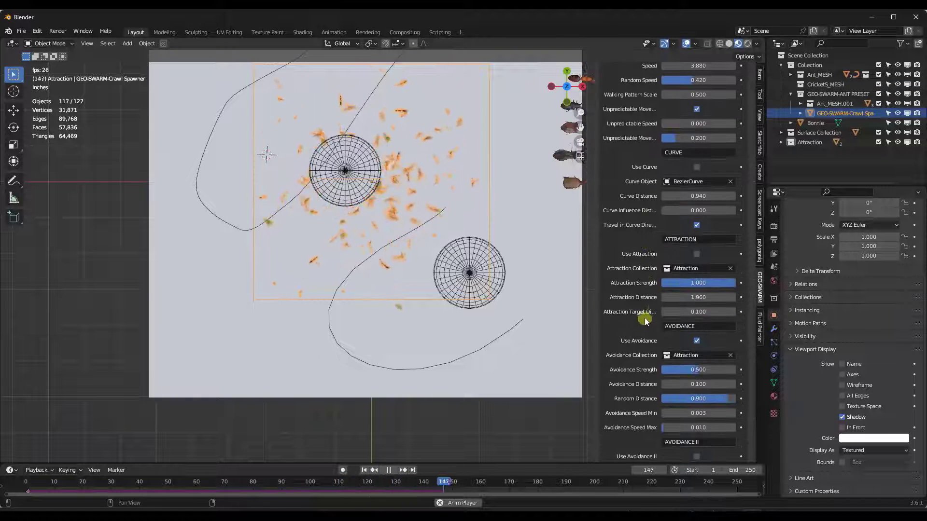
scroll(687, 292, "down", 5)
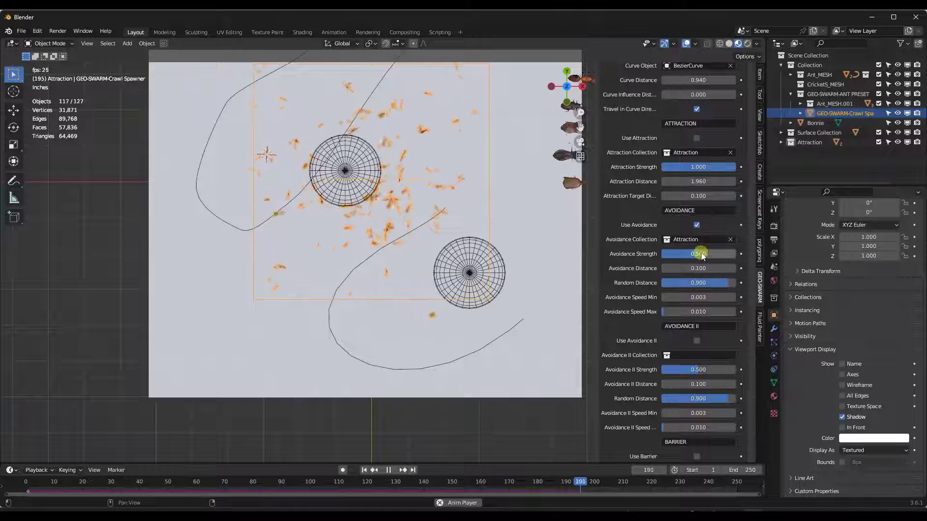
left_click_drag(702, 256, 718, 267)
left_click_drag(478, 268, 579, 252)
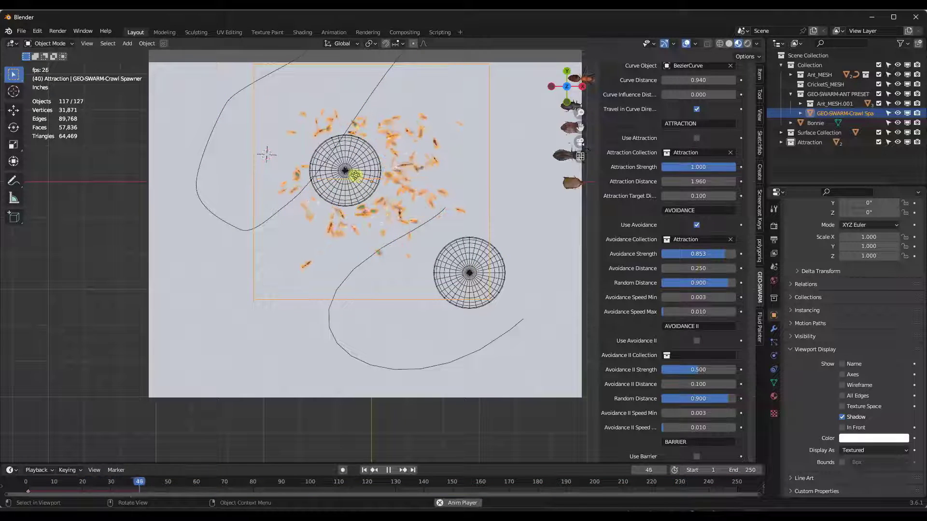
Step: Select Sphere and move it by about -1.59 ft in X and 1.09 ft in Y
key("g")
right_click(362, 184)
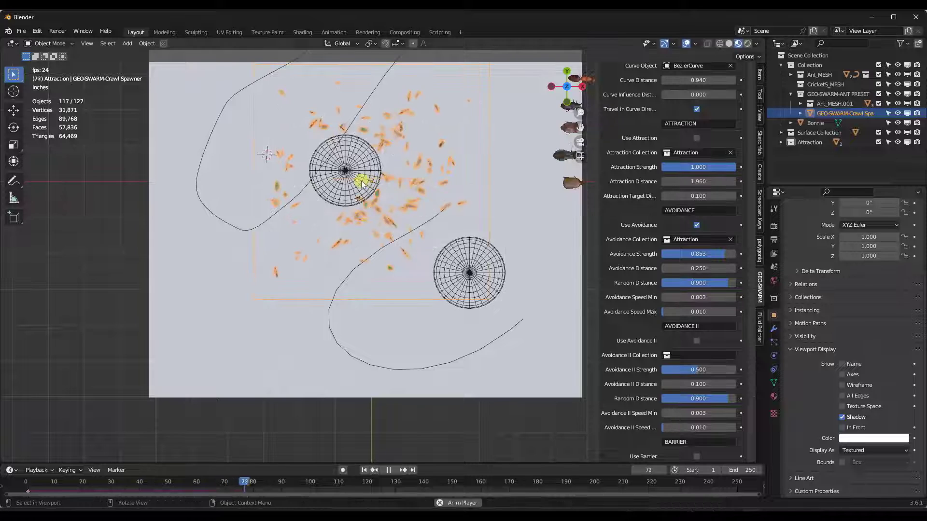
left_click(362, 180)
key("g")
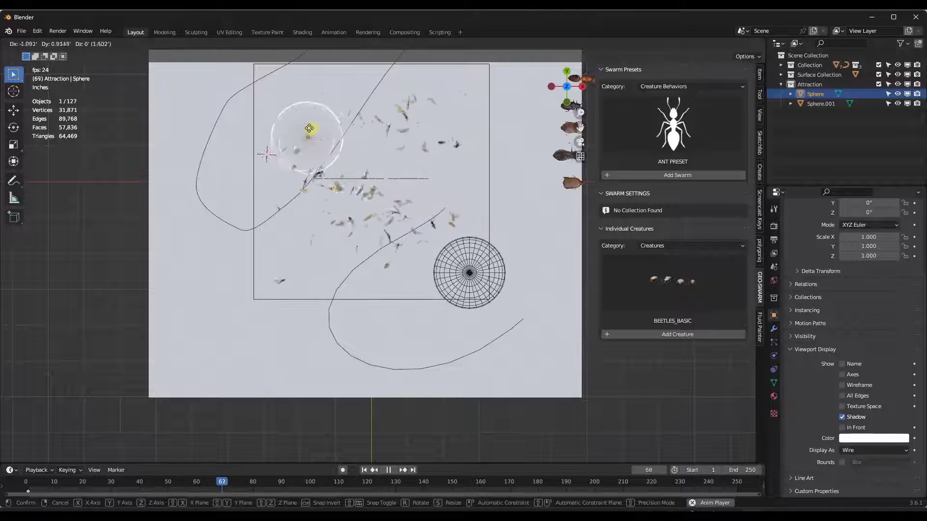
left_click(290, 121)
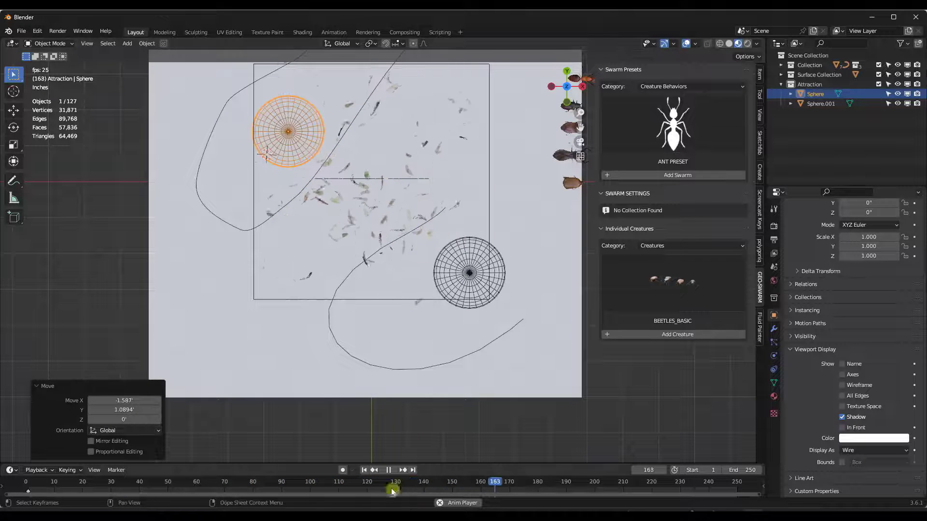
Step: Create a new collection named Barrier directly under the Scene Collection
middle_click_drag(346, 329, 325, 105)
left_click(324, 106)
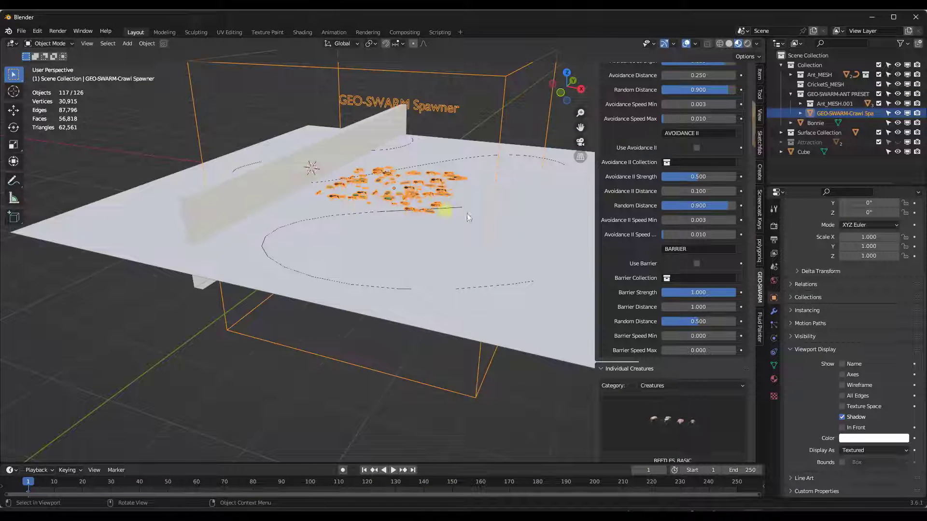
left_click(794, 56)
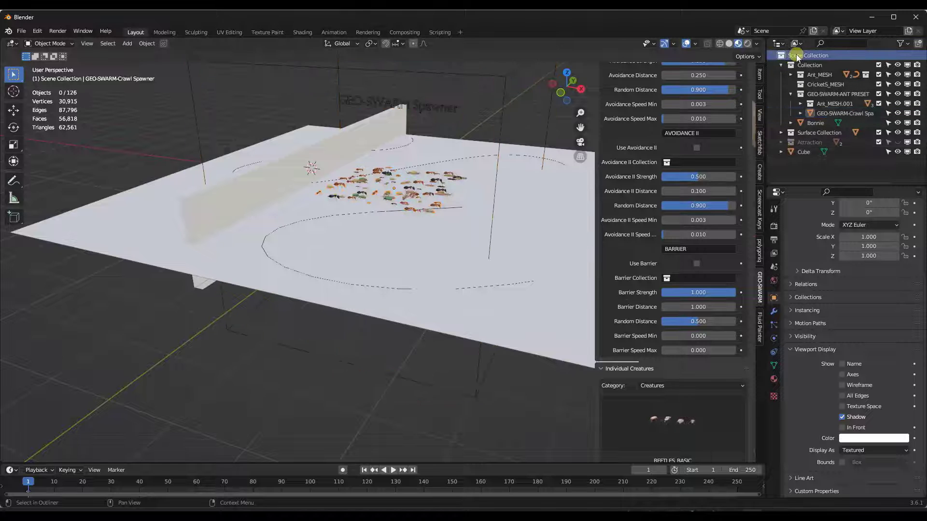
right_click(794, 57)
left_click(794, 62)
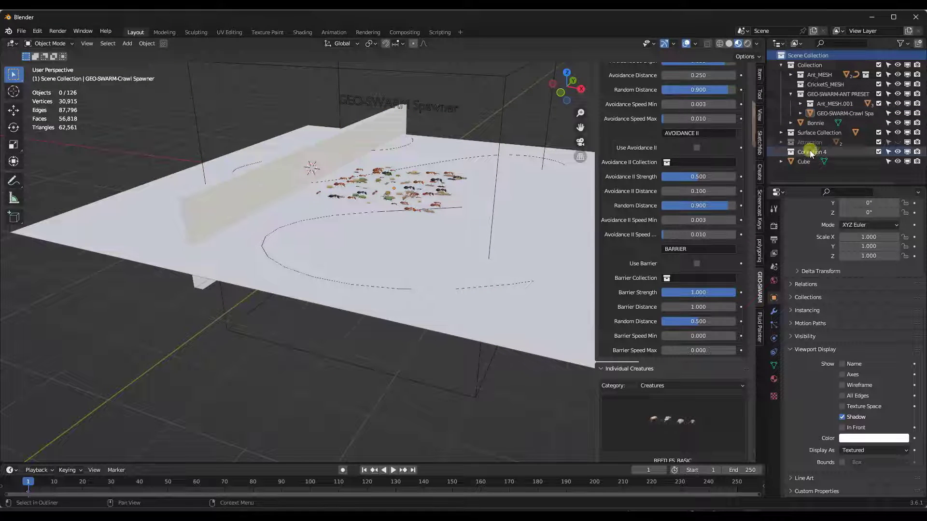
double_click(811, 153)
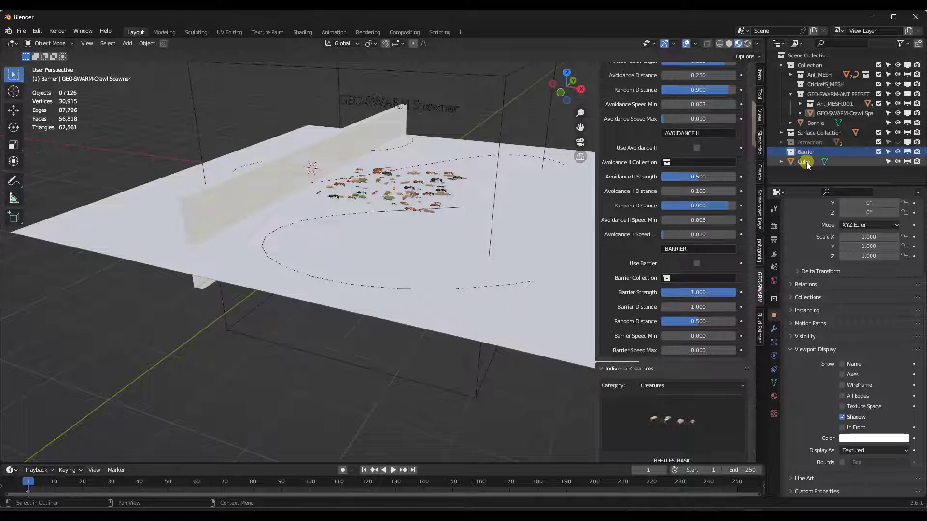
Step: Move the Cube wall into the Barrier collection and set the swarm's Barrier Collection to Barrier
left_click_drag(808, 164, 807, 156)
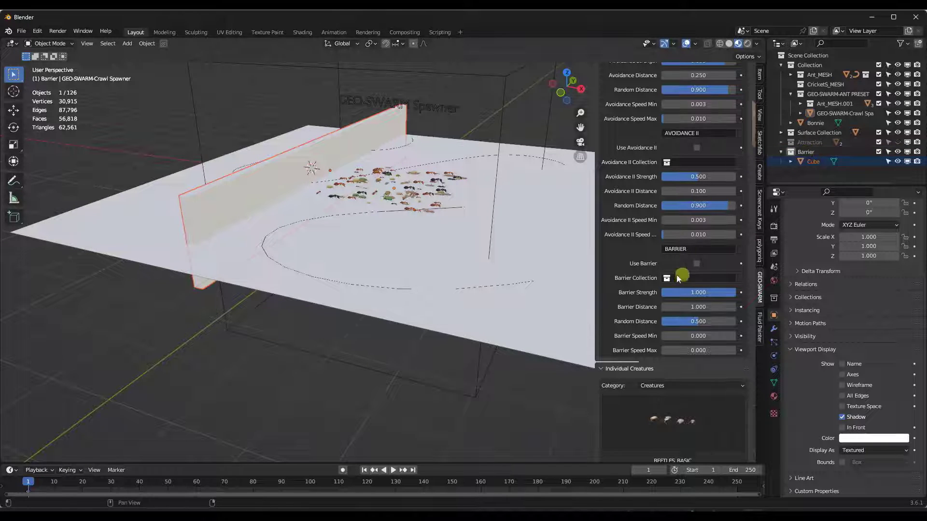
left_click(666, 278)
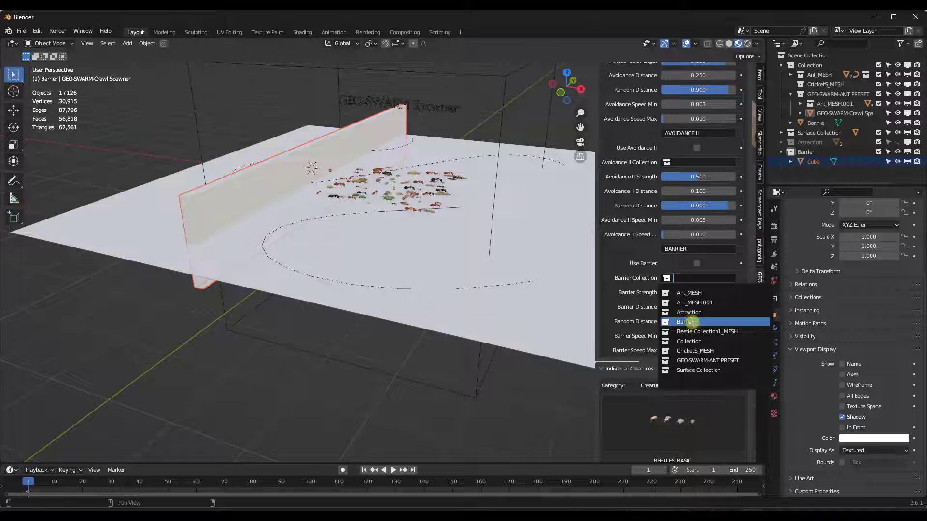
left_click(692, 323)
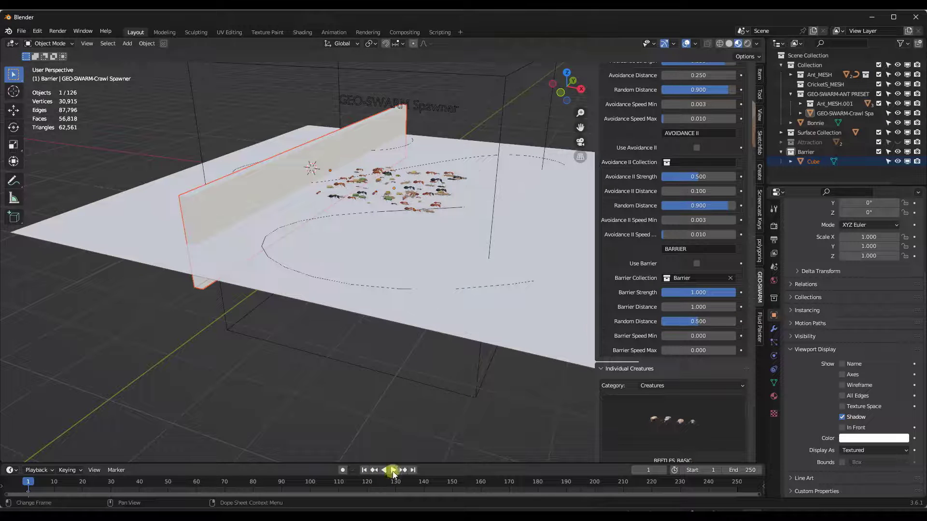
Step: Play the animation and move the Cube wall along the X axis by about 1.2 ft toward the swarm
middle_click_drag(377, 357, 350, 191)
left_click(321, 192)
key("g")
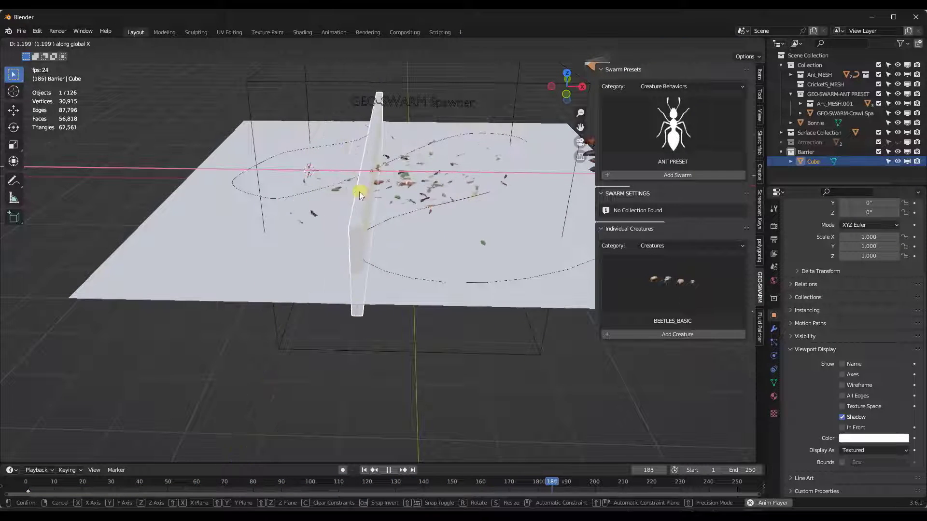
left_click(360, 192)
Step: Turn on Use Barrier for the swarm spawner and move the Cube wall by about -0.11 ft in X
middle_click_drag(405, 220, 387, 215)
left_click(412, 192)
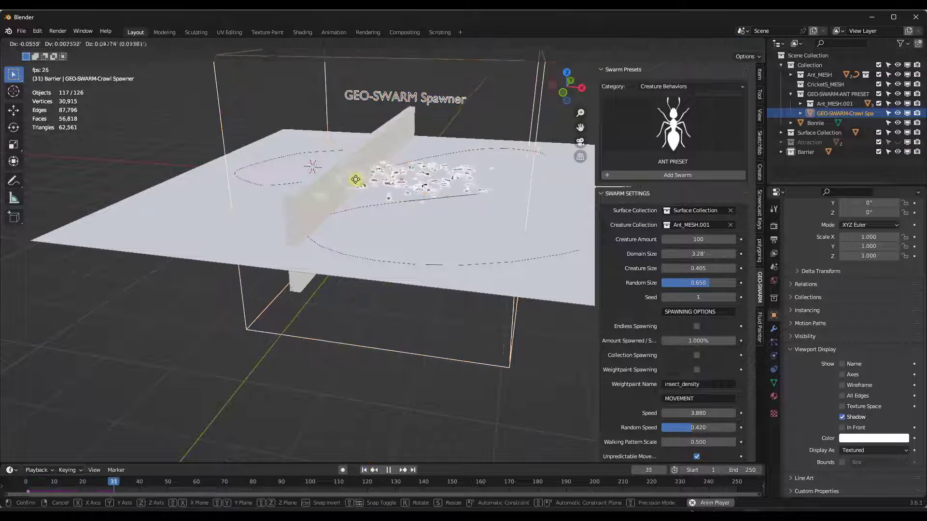
scroll(671, 364, "down", 20)
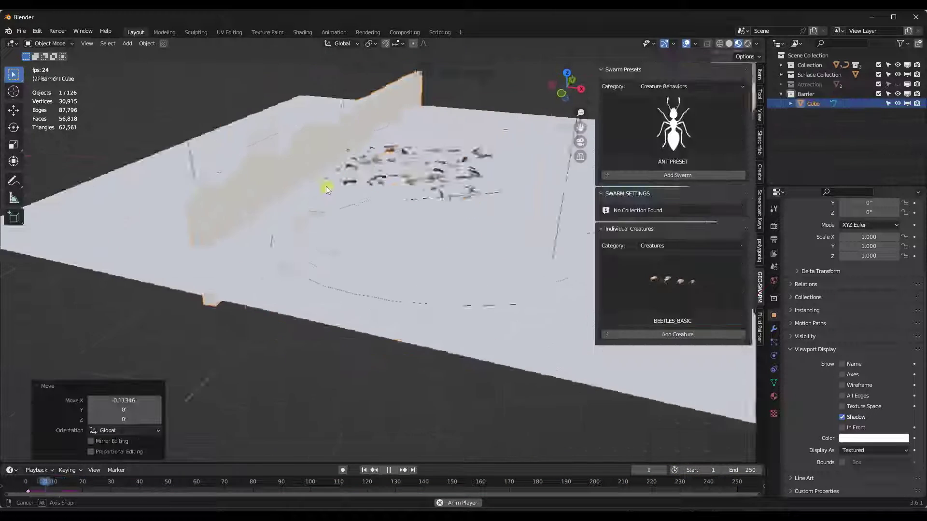
Step: Select the swarm spawner and set its Creature Amount to 1000
middle_click_drag(331, 173, 355, 173)
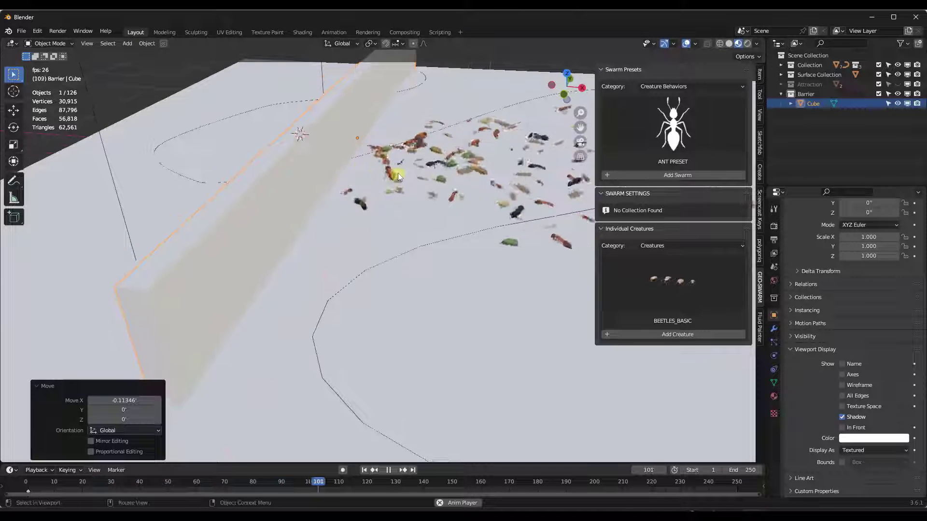
left_click(432, 169)
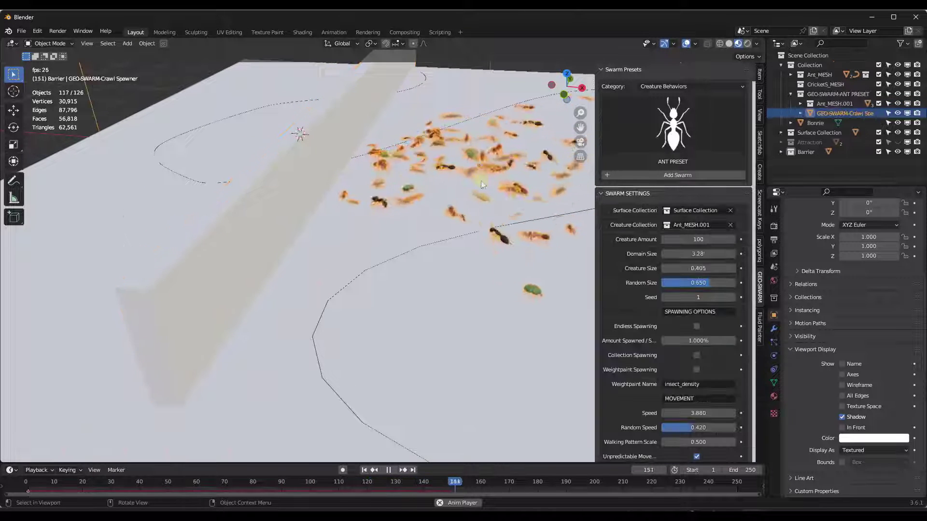
left_click(696, 241)
type("1000")
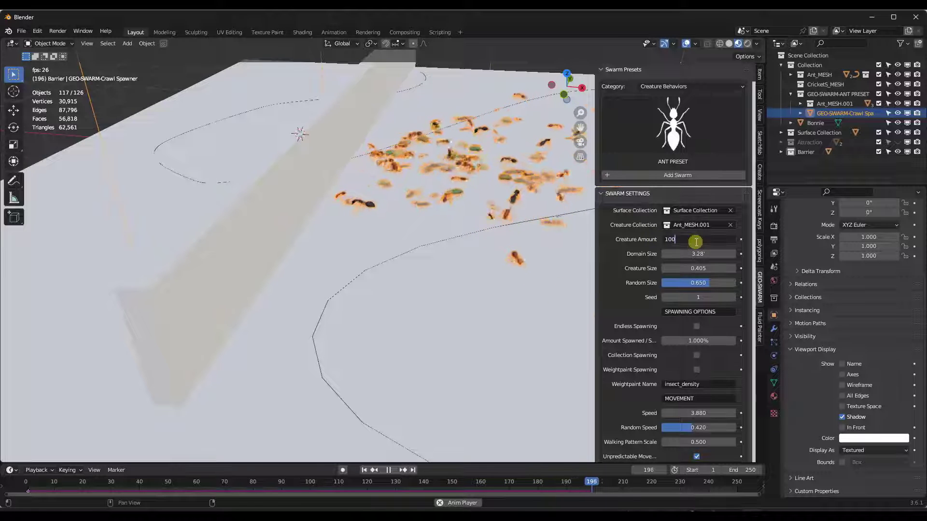
key("Return")
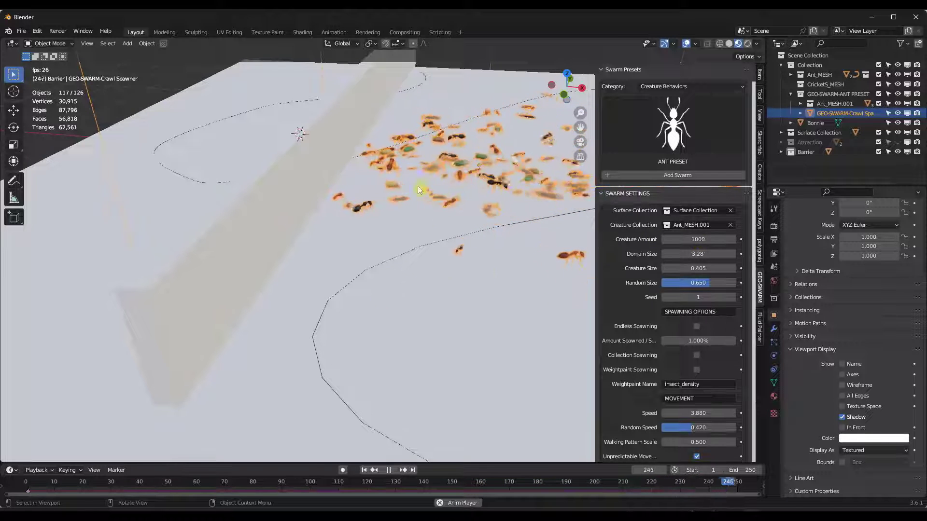
Step: Examine the enlarged swarm's movement against the wall from several angles and review the Barrier settings
middle_click_drag(401, 181, 435, 183)
scroll(440, 201, "down", 3)
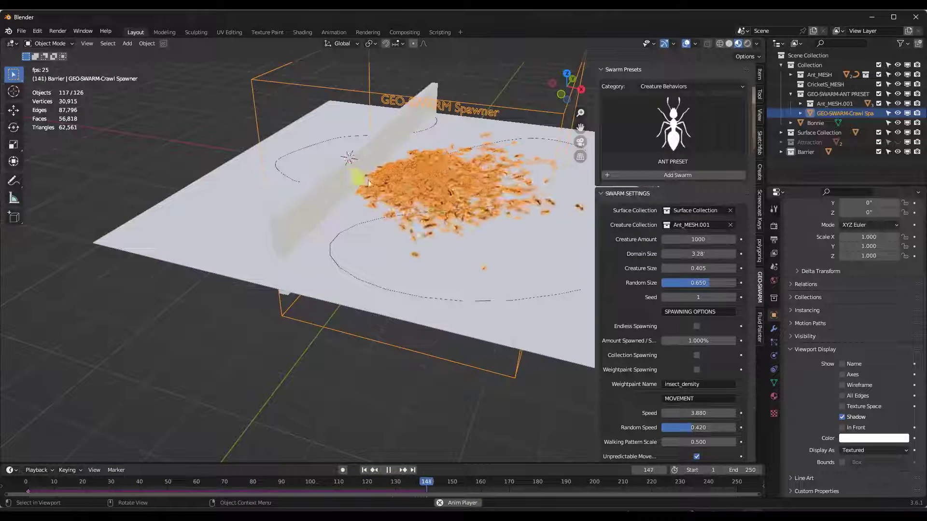
scroll(642, 313, "down", 10)
scroll(642, 322, "down", 20)
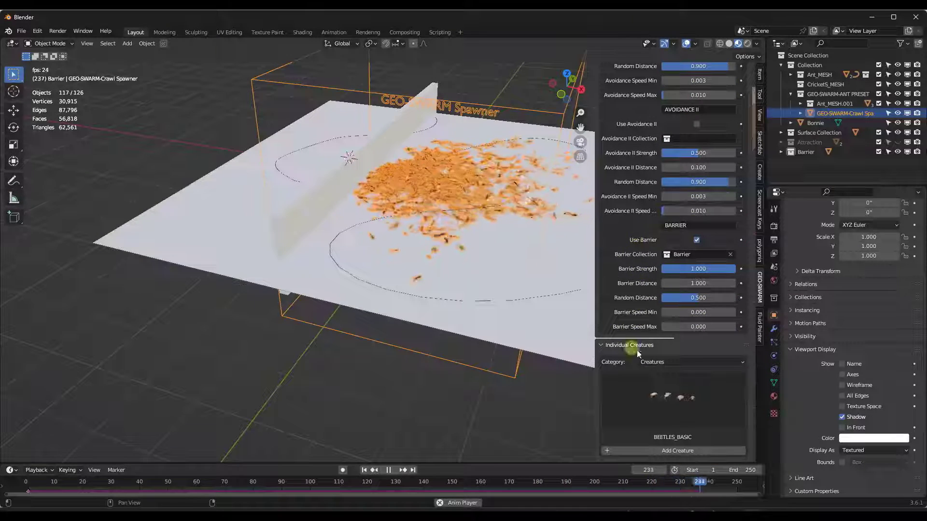
middle_click_drag(429, 225, 403, 222)
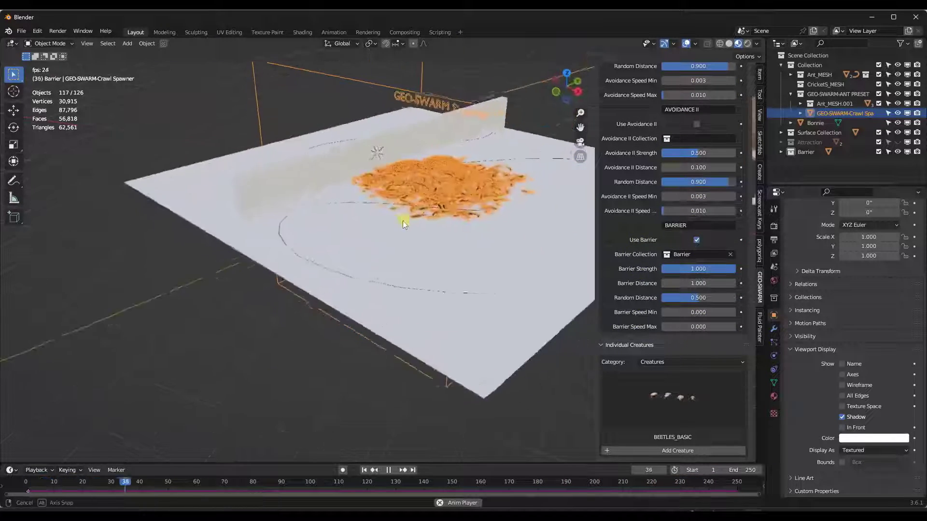
scroll(434, 173, "up", 4)
scroll(502, 181, "up", 2)
scroll(312, 195, "down", 3)
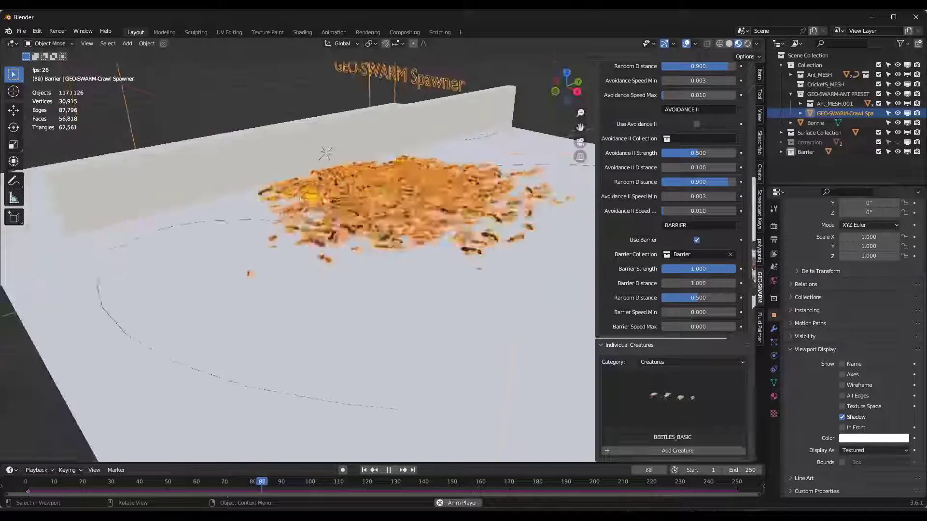
scroll(347, 185, "up", 2)
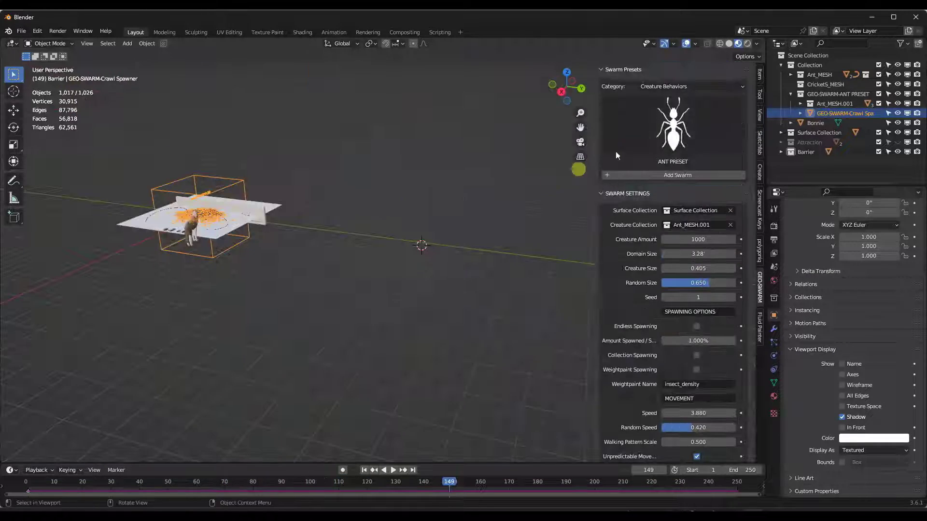
Step: Add a swarm from the Butterfly Preset and move its spawner along the Y axis, away from the ant swarm
left_click(676, 138)
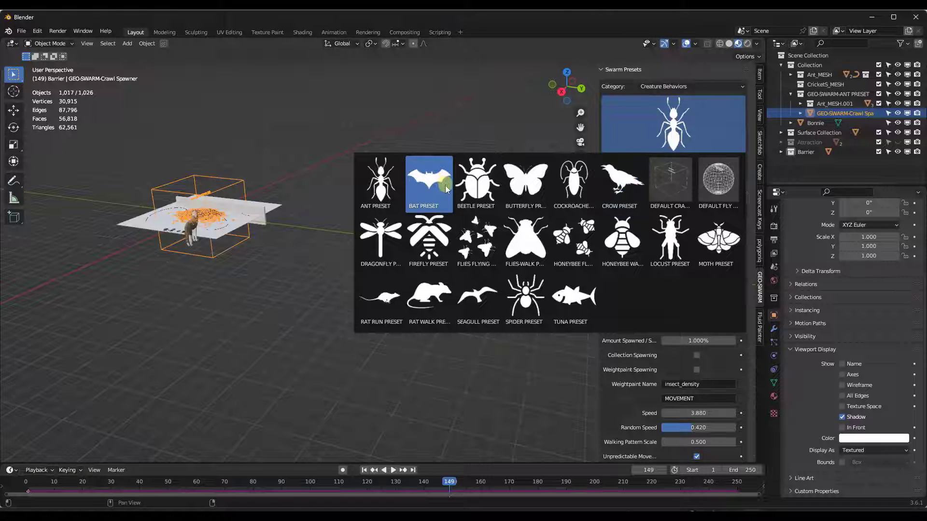
left_click(525, 181)
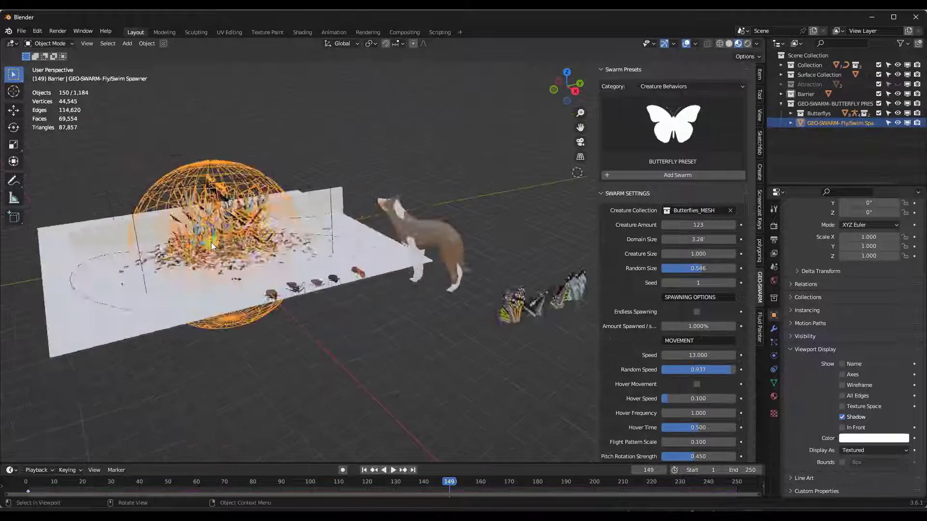
scroll(222, 243, "down", 3)
key("g")
key("y")
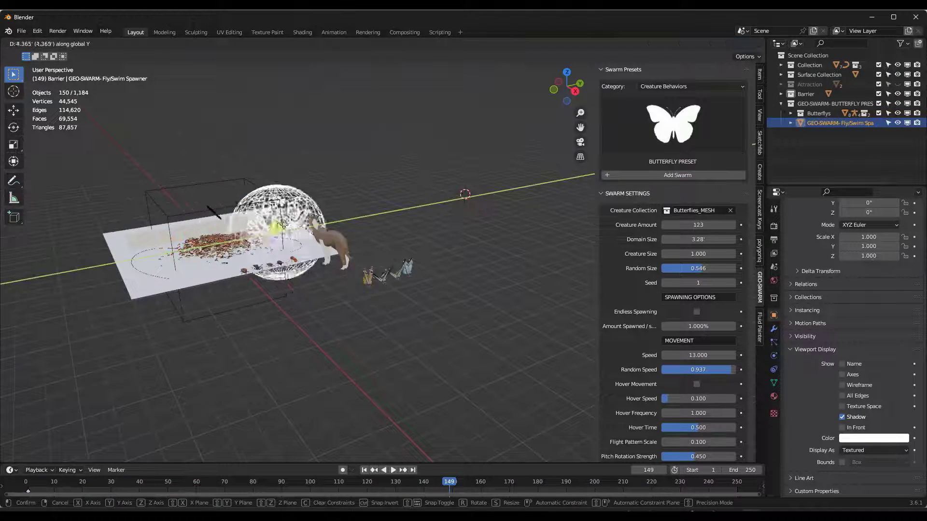
left_click(468, 191)
scroll(523, 176, "up", 5)
middle_click_drag(473, 203, 421, 235)
Step: Play the animation and move the butterfly spawner about 11.75 ft farther along the Y axis
key("space")
scroll(482, 220, "down", 3)
scroll(411, 236, "down", 6)
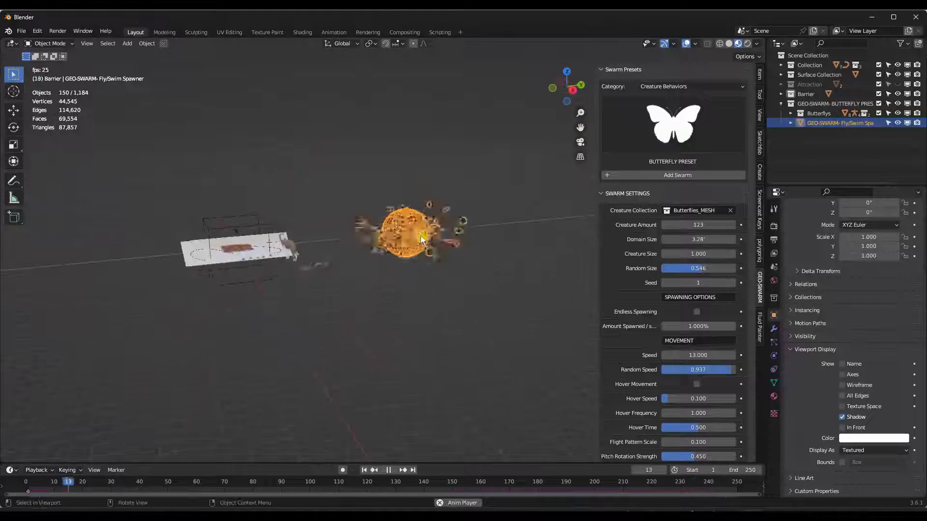
key("g")
key("y")
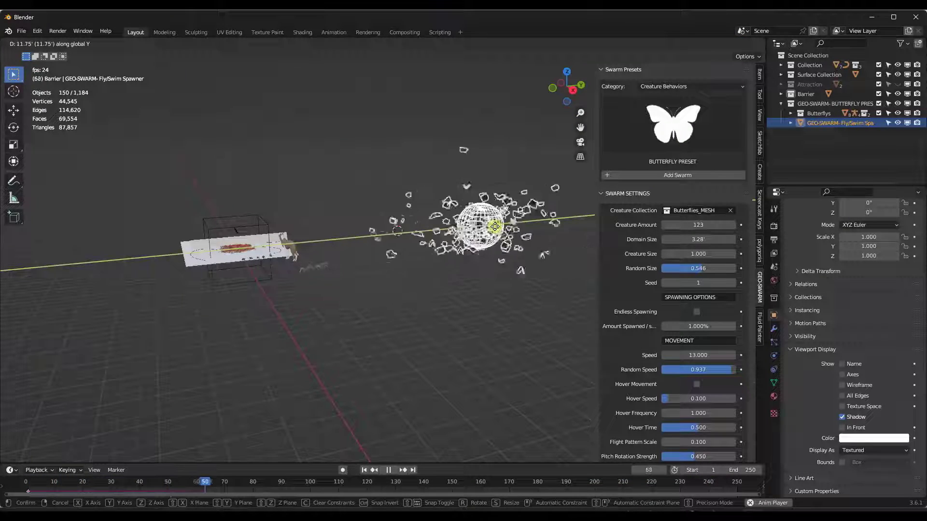
left_click(532, 219)
scroll(503, 221, "up", 4)
middle_click_drag(502, 222, 512, 222)
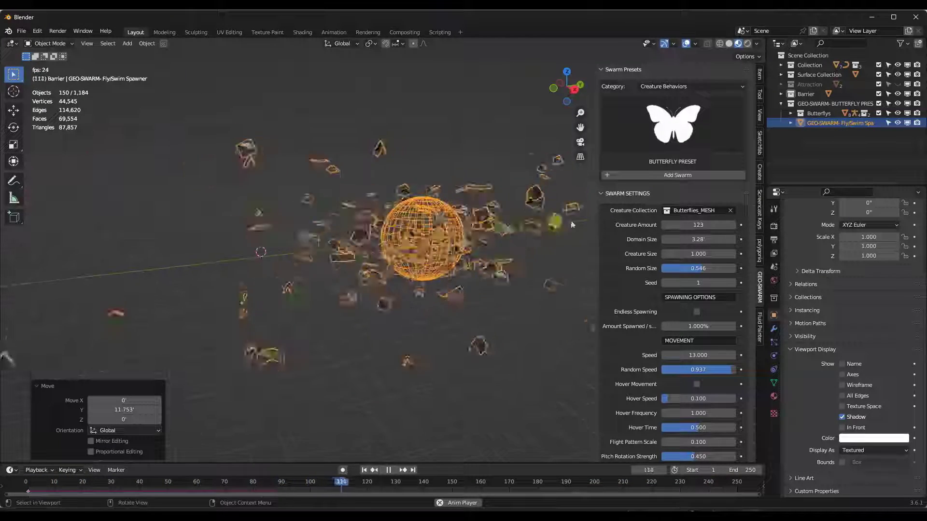
Step: Set the butterfly swarm's Creature Amount to 17 and replay the animation from the start
left_click_drag(699, 225, 683, 225)
left_click_drag(442, 225, 413, 232)
left_click(364, 469)
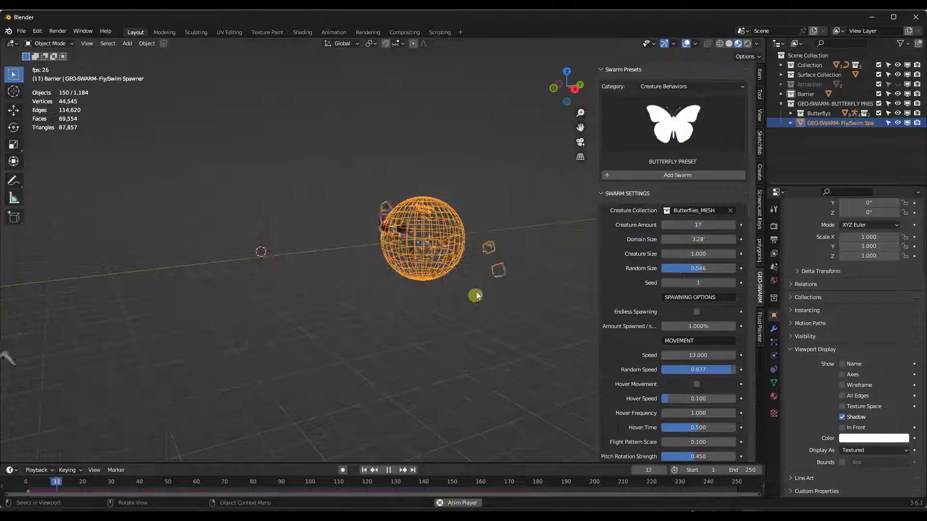
scroll(534, 246, "up", 3)
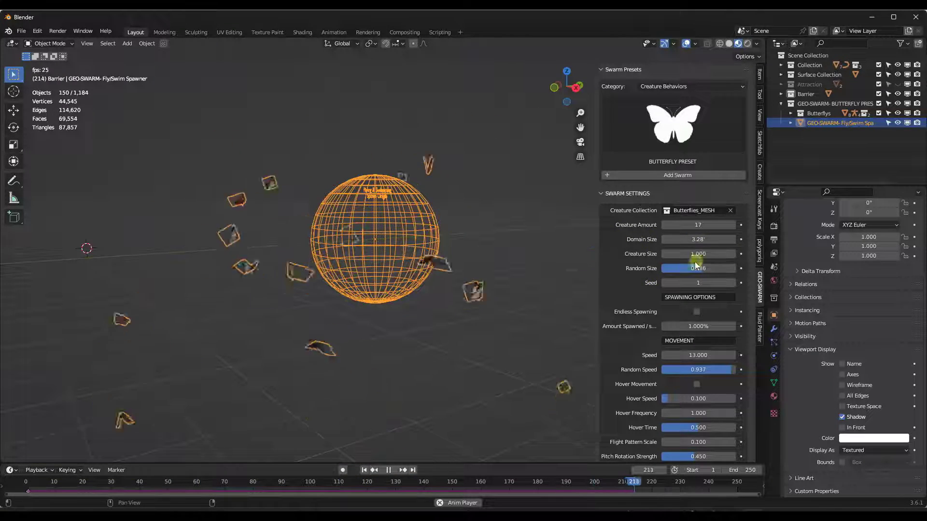
Step: Try Stay in Bounds values of 2.310 and 1.390 for the butterfly swarm, and set it to 3.110
scroll(646, 285, "down", 6)
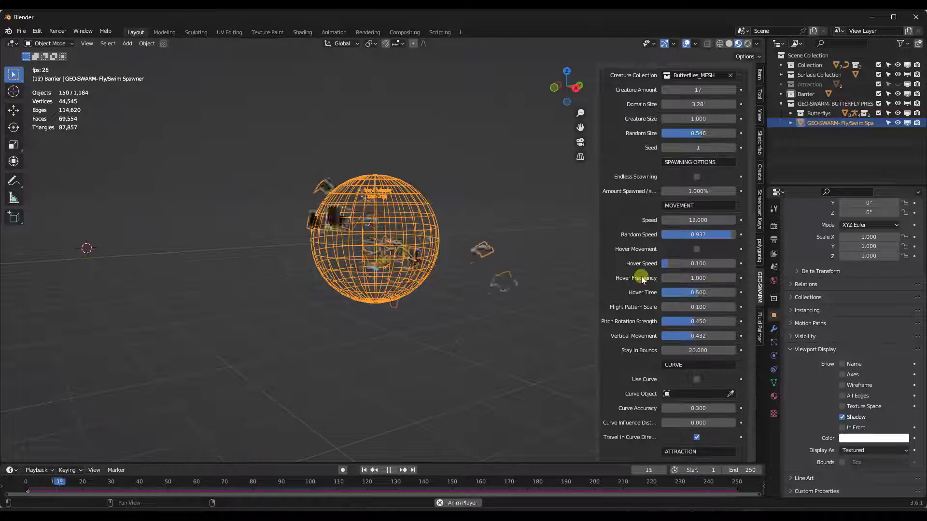
scroll(641, 276, "down", 3)
scroll(700, 300, "up", 2)
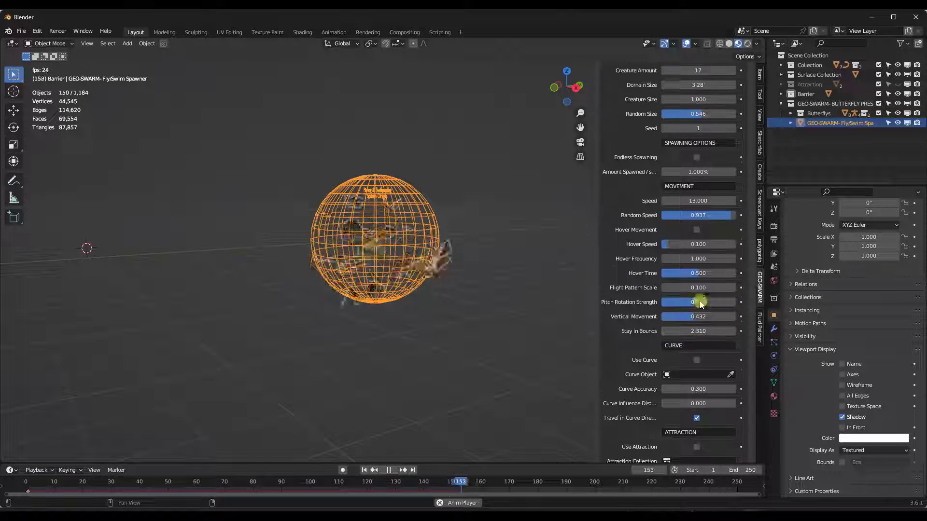
scroll(702, 304, "down", 2)
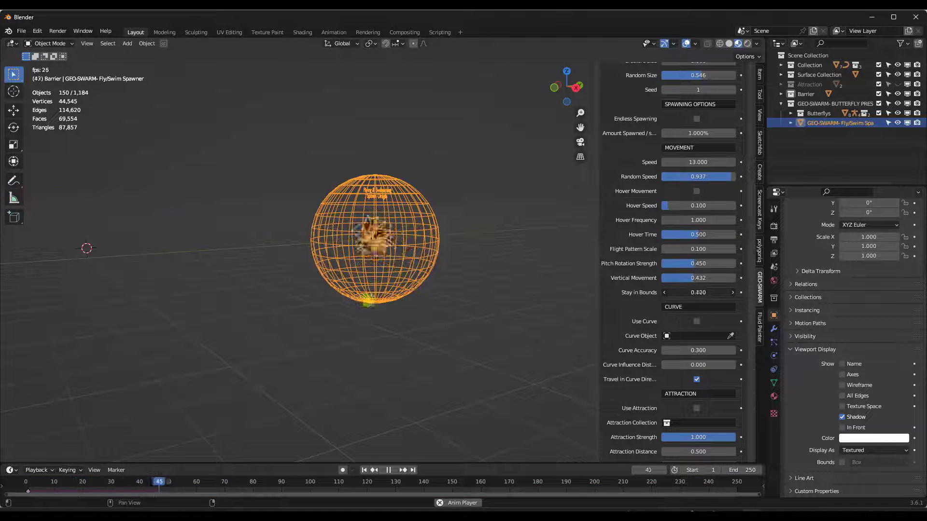
left_click_drag(679, 271, 675, 270)
scroll(680, 275, "up", 2)
scroll(396, 229, "up", 4)
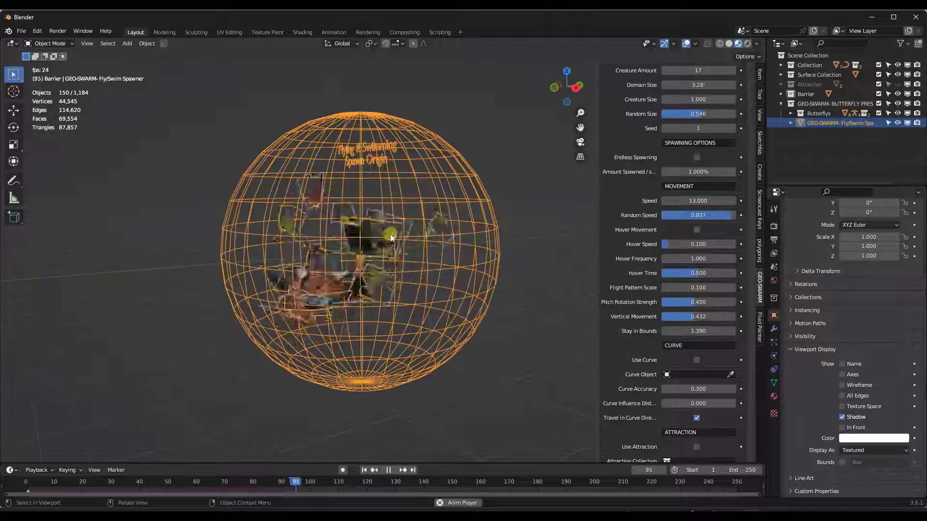
middle_click_drag(400, 232, 357, 245)
left_click(697, 359)
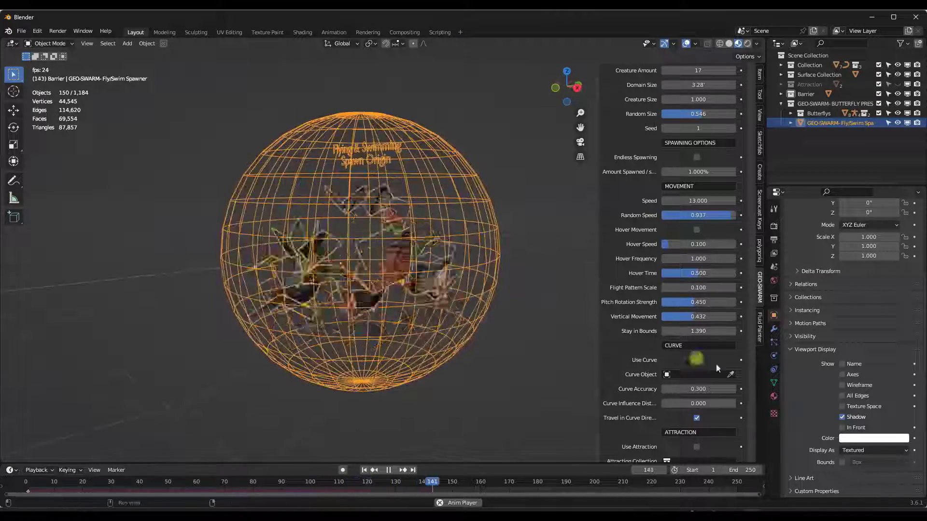
left_click_drag(698, 331, 577, 331)
scroll(357, 241, "down", 5)
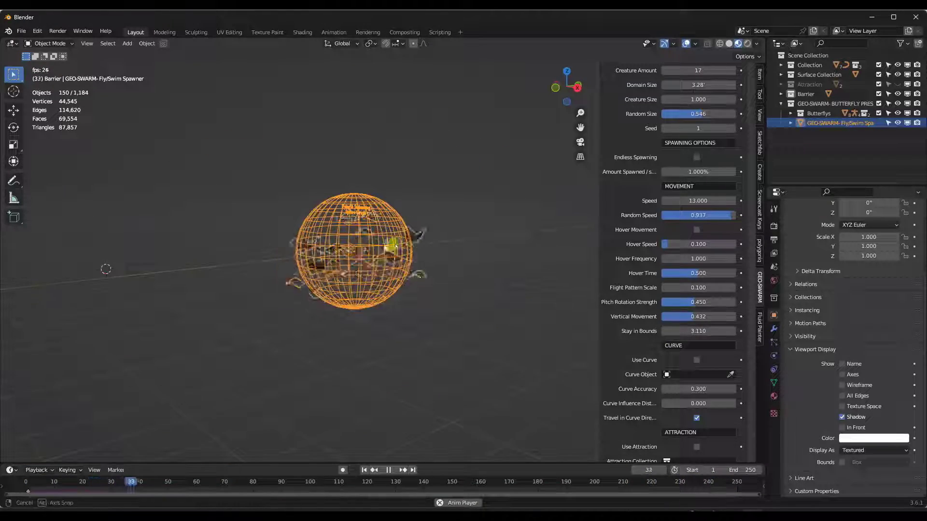
Step: Review the butterfly swarm's Curve, Attraction, Avoidance and Barrier settings and watch the butterflies fly around the spawner
scroll(624, 202, "down", 15)
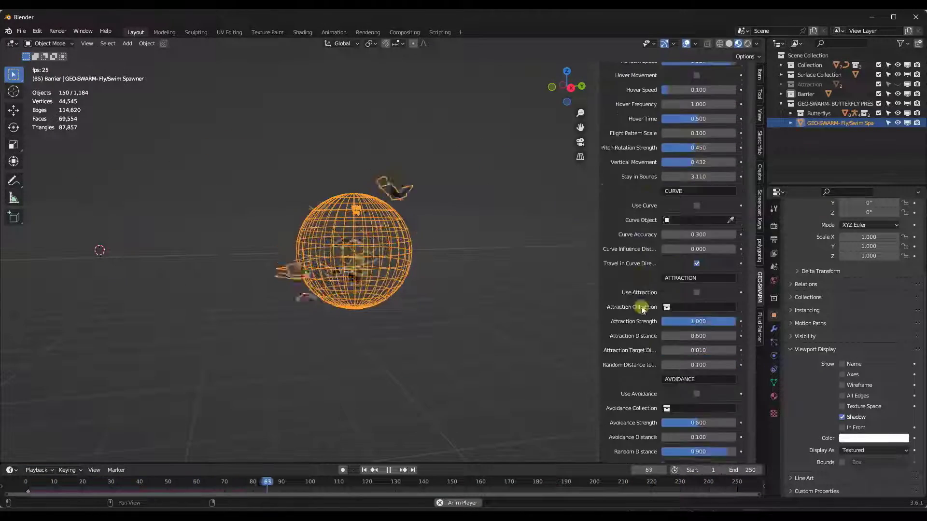
scroll(646, 313, "down", 8)
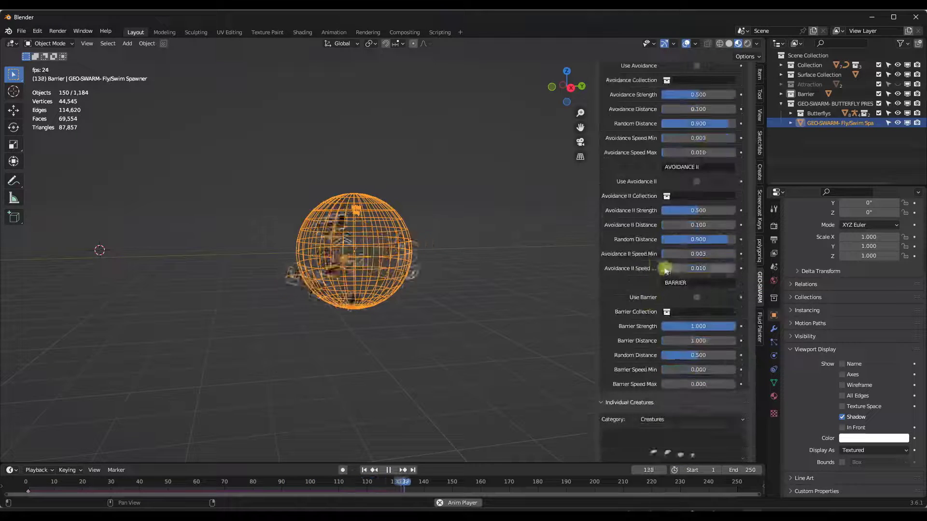
scroll(644, 302, "up", 3)
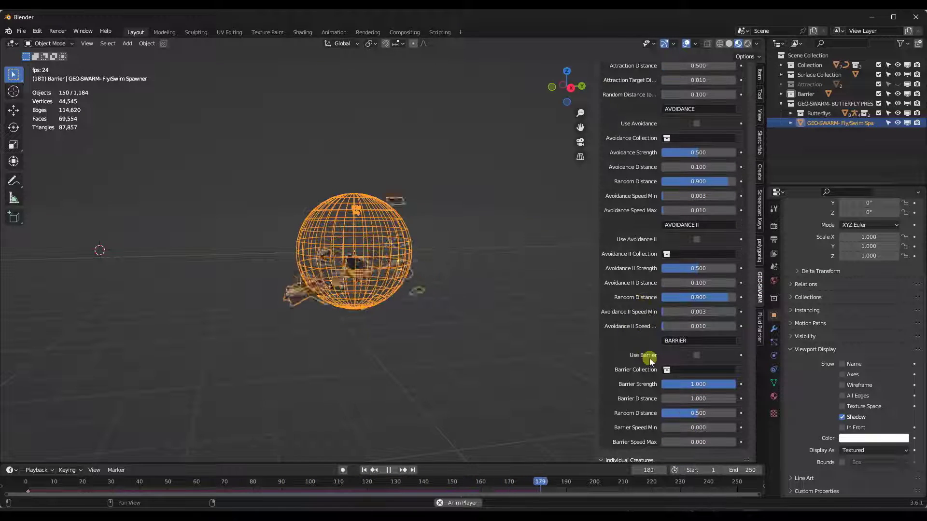
scroll(652, 357, "up", 10)
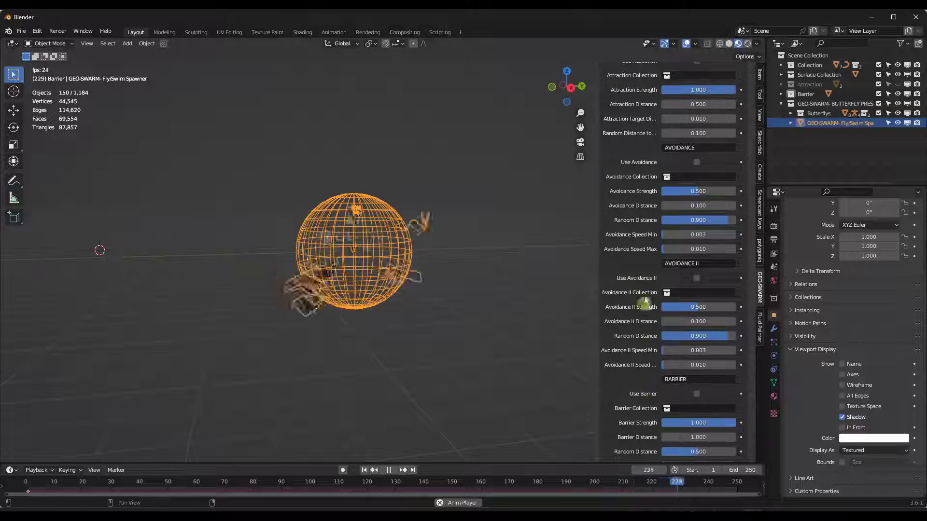
scroll(646, 276, "up", 6)
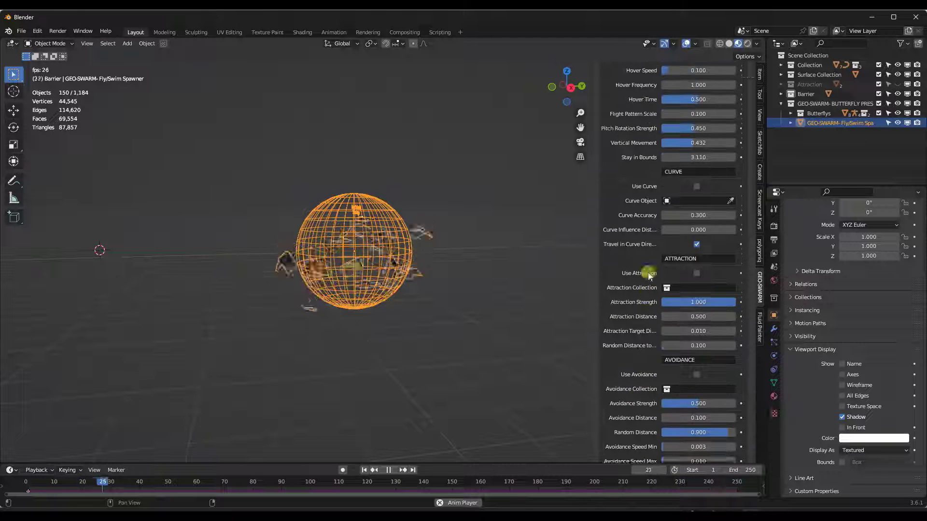
middle_click_drag(380, 244, 421, 245)
scroll(360, 241, "up", 2)
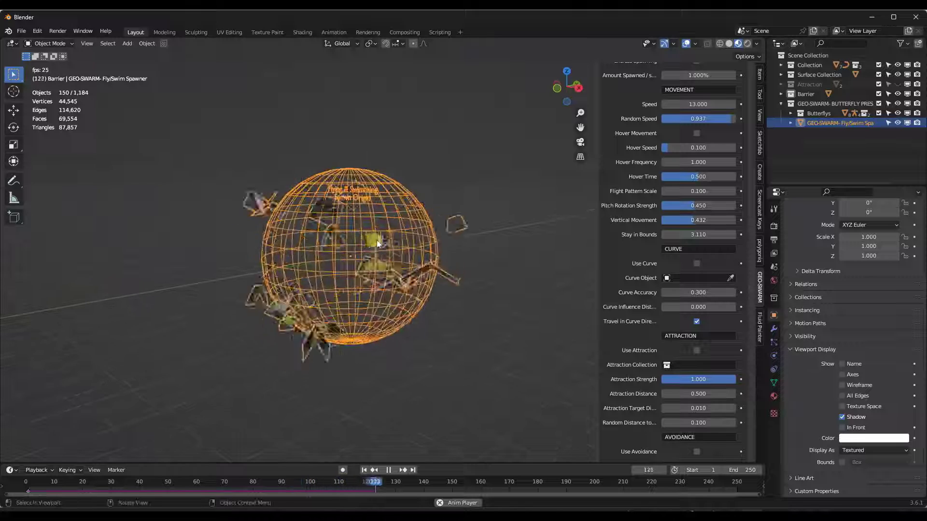
Step: Enable Hover Movement for the butterfly swarm with Hover Speed 0.138, comparing the flight with hovering off and on
scroll(653, 214, "up", 4)
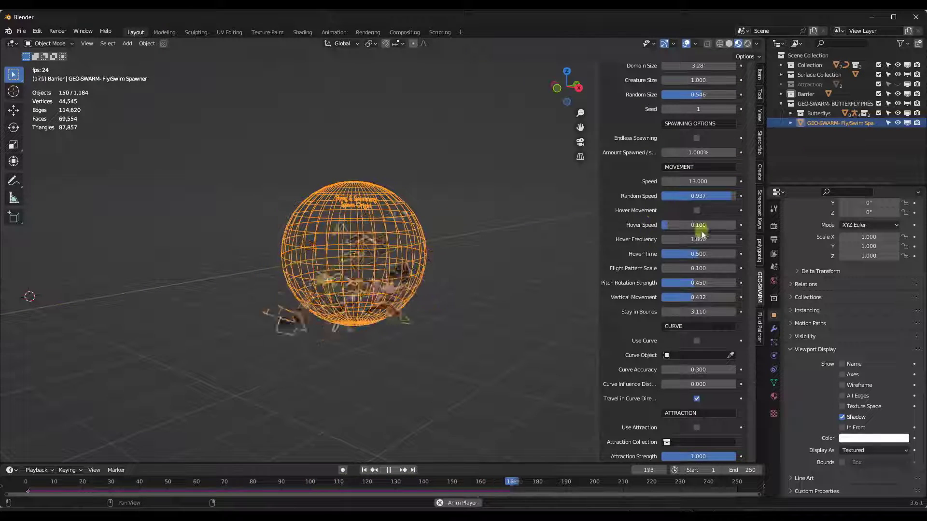
left_click(696, 211)
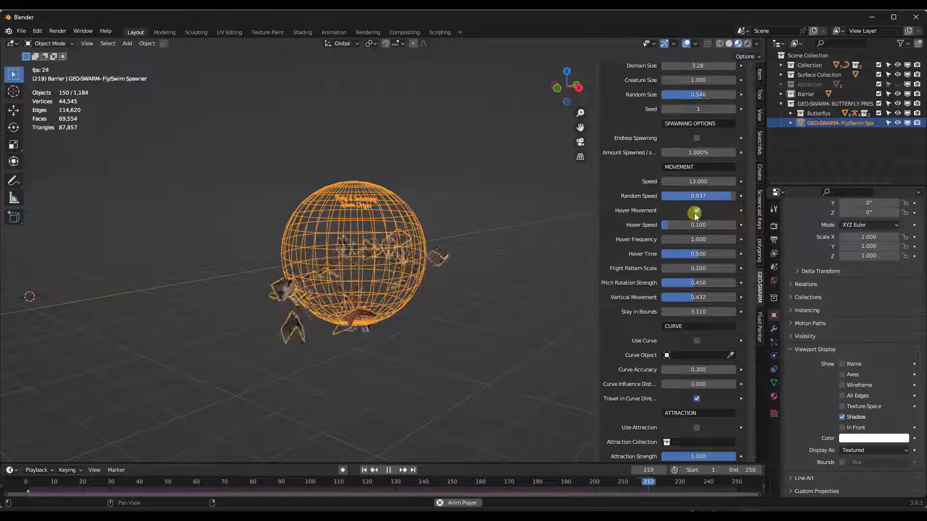
mouse_move(367, 270)
middle_mouse_down()
mouse_move(252, 265)
mouse_move(353, 265)
middle_mouse_up()
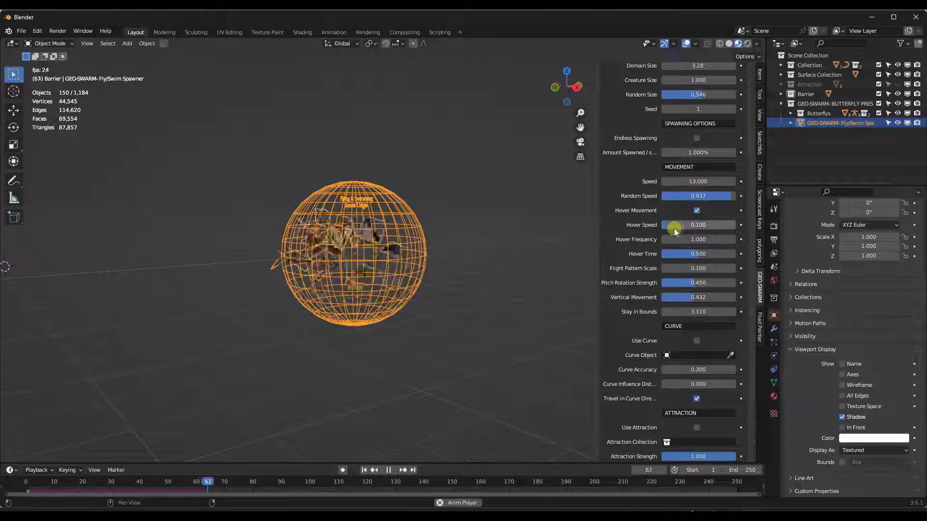
left_click_drag(670, 227, 445, 230)
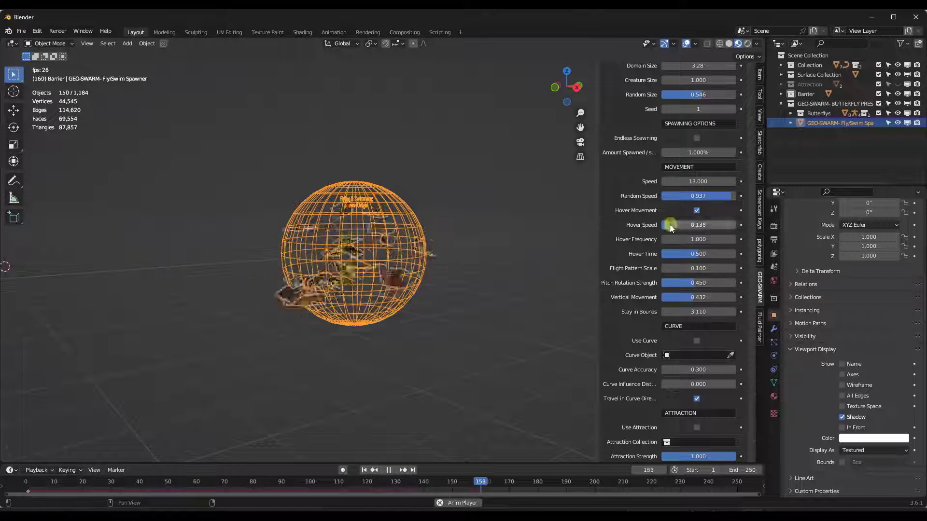
left_click(696, 211)
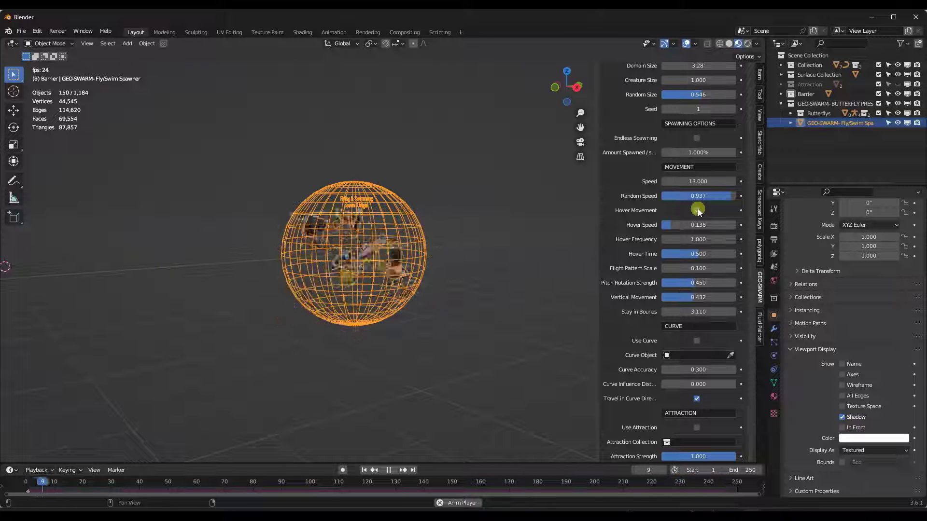
left_click(697, 210)
Step: Add a swarm from the Tuna Preset and move its spawner about 61 ft along Y, beyond the butterfly swarm
scroll(363, 260, "down", 3)
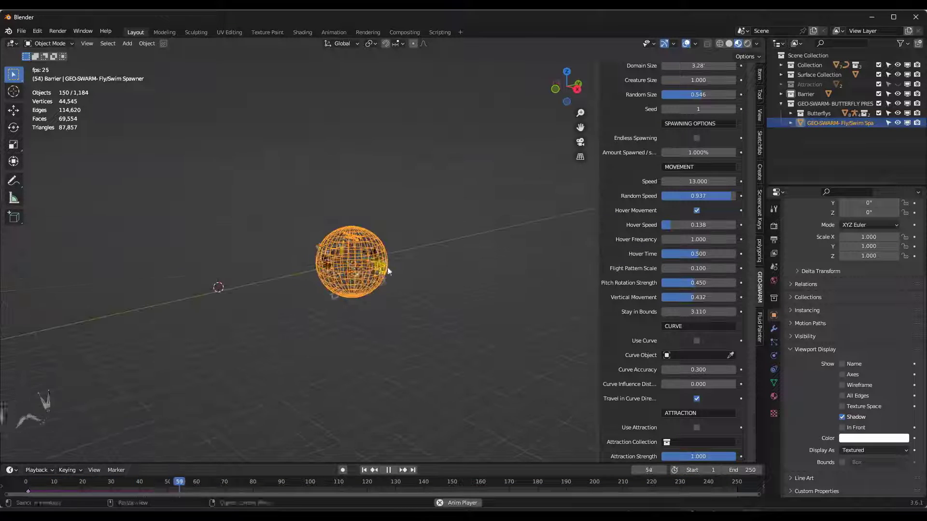
scroll(709, 145, "up", 5)
scroll(674, 187, "up", 4)
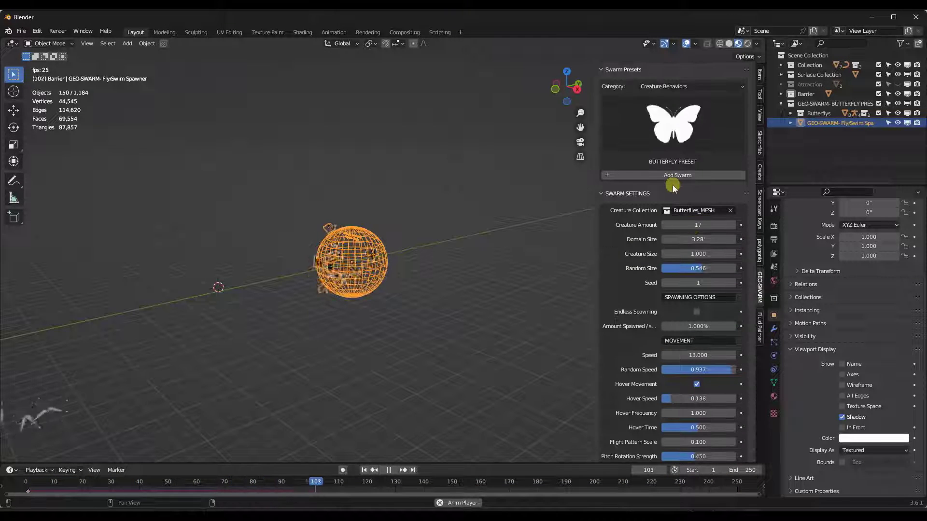
left_click(673, 137)
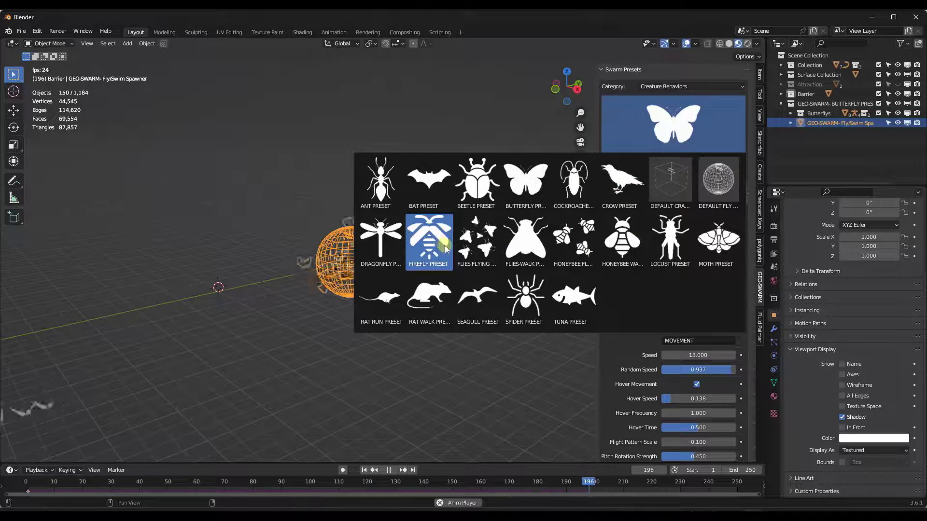
left_click(579, 303)
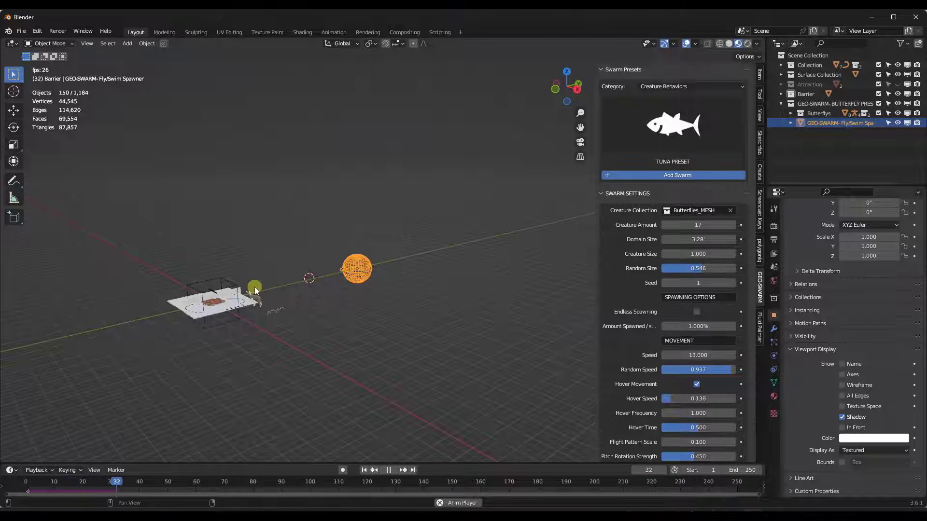
left_click(214, 301)
key("g")
key("y")
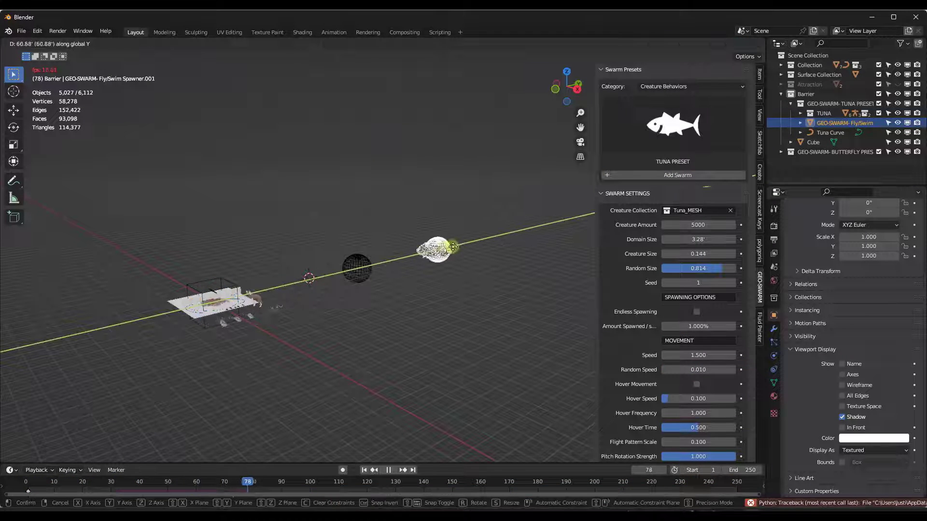
left_click(455, 246)
Step: Set the tuna swarm's Creature Amount to 100 and pause playback at frame 48 to examine the fish
scroll(363, 250, "up", 8)
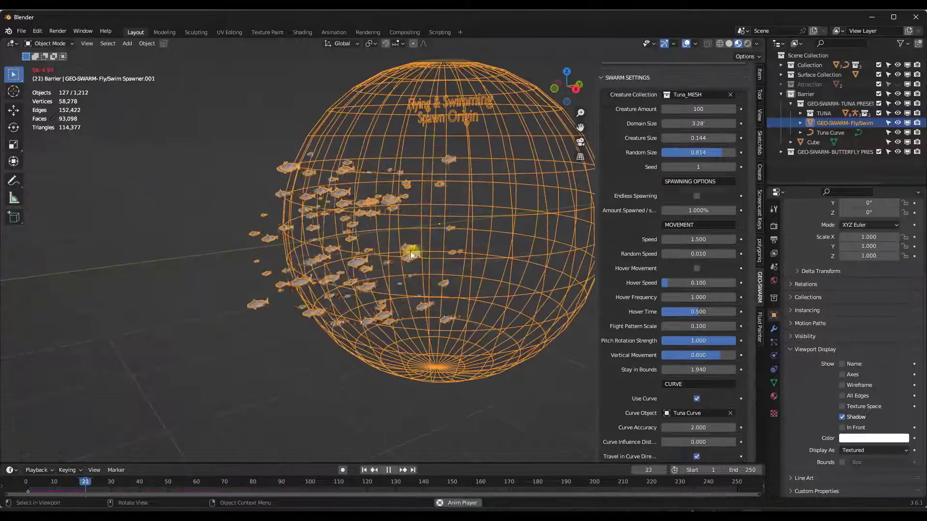
middle_click_drag(407, 249, 440, 246)
key("space")
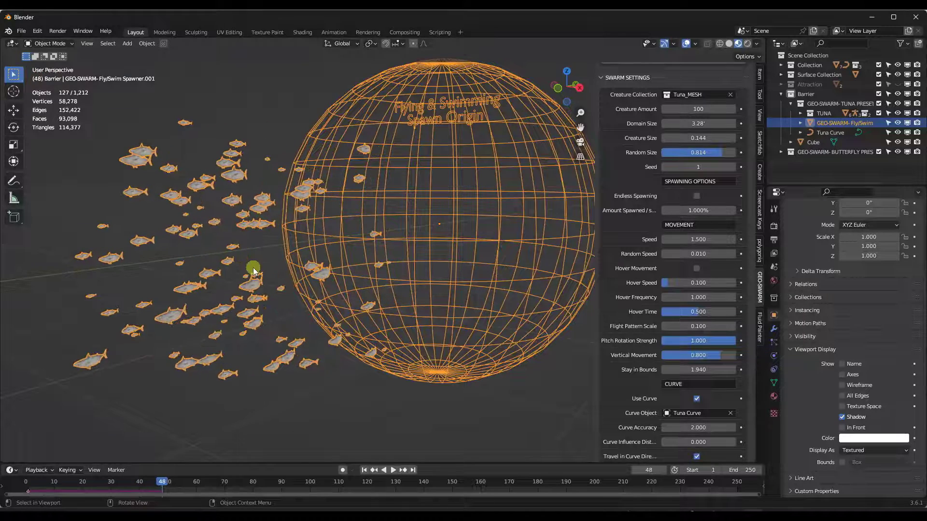
scroll(155, 249, "up", 2)
scroll(276, 249, "down", 5)
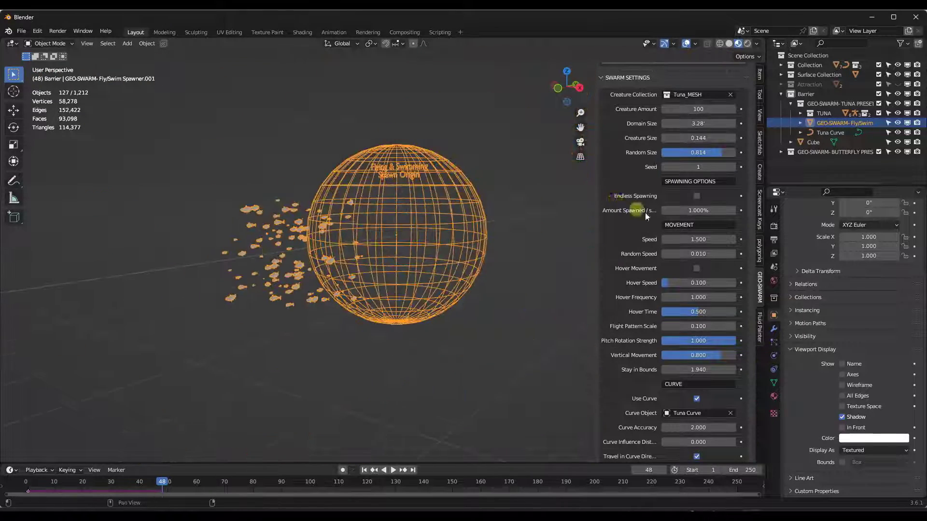
Step: Open the swarm preset gallery to review the available creature behaviors
scroll(645, 213, "up", 5)
left_click(682, 114)
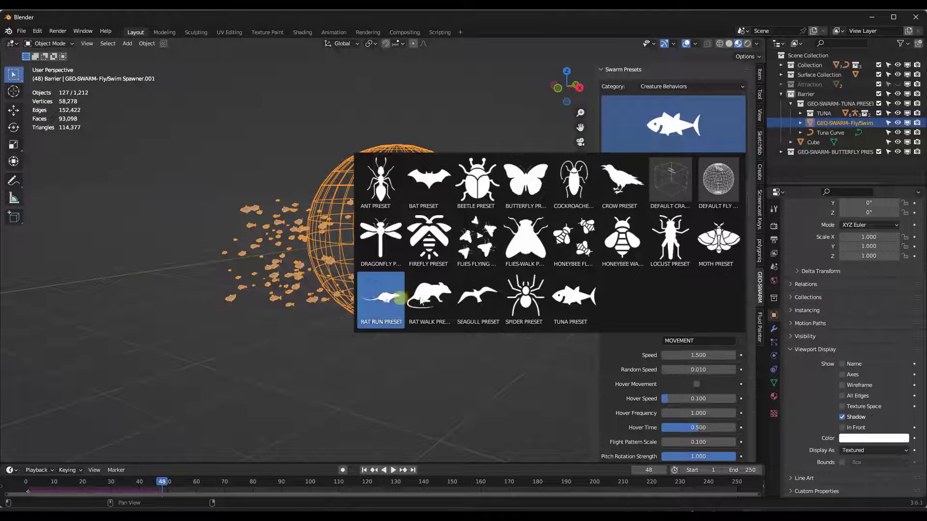